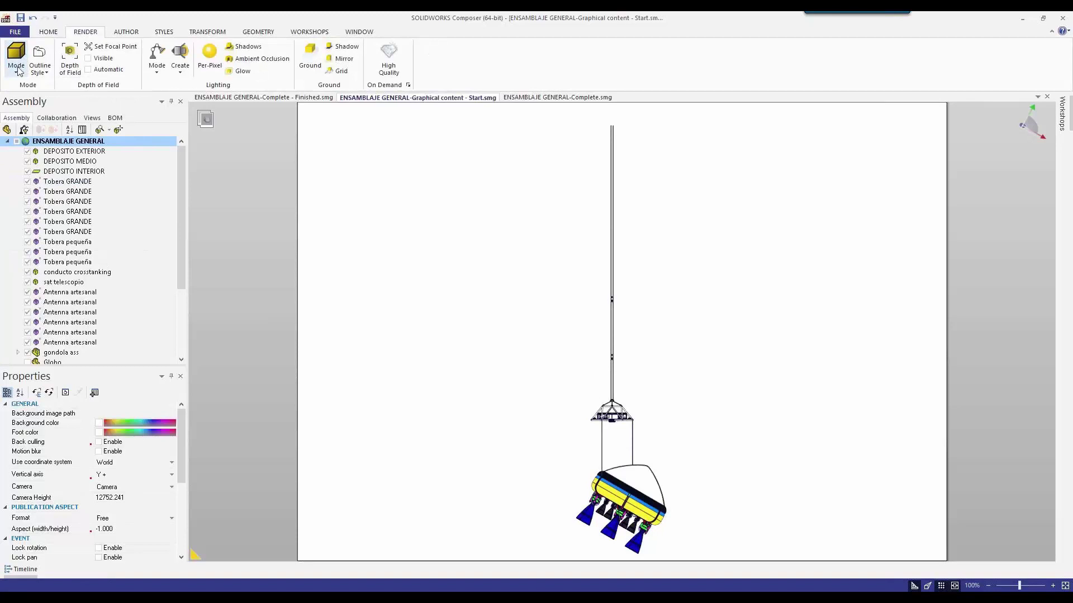
Set the render mode to Shaded Illustration
{"action": "left_click", "coordinate": [19, 70]}
{"action": "left_click", "coordinate": [16, 70]}
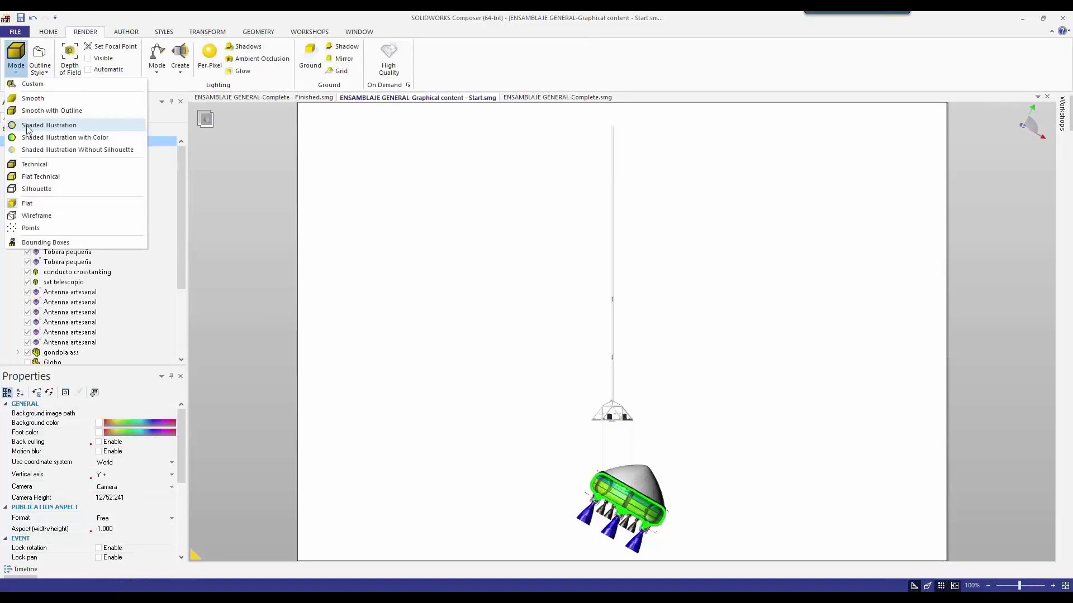
{"action": "left_click", "coordinate": [27, 126]}
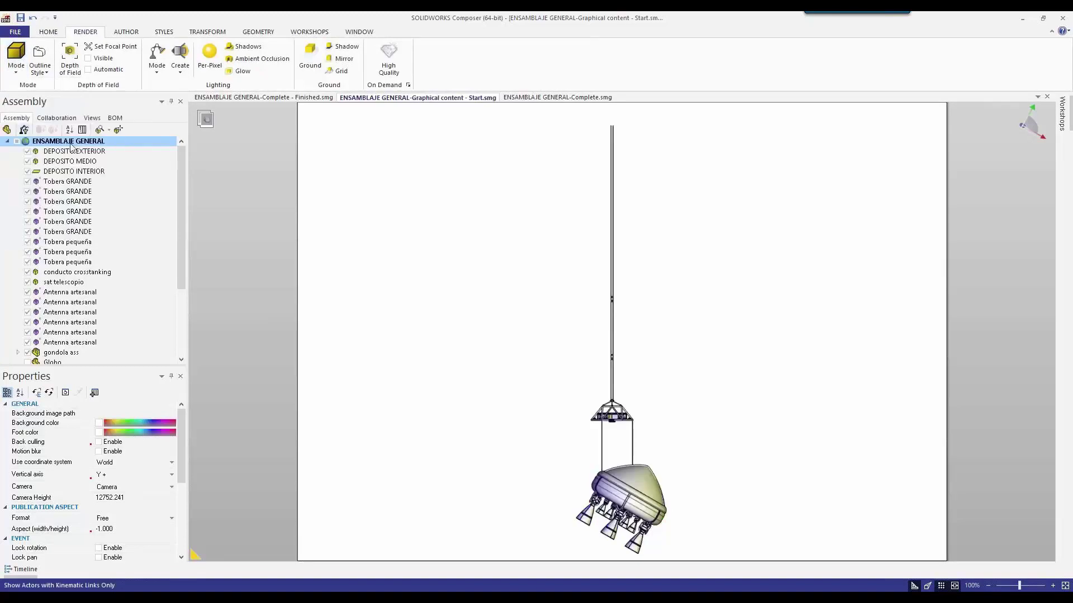
Draw two upward arrows, about 3268 long on one side of the long tether and about 3430 long on the other
{"action": "left_click", "coordinate": [126, 31]}
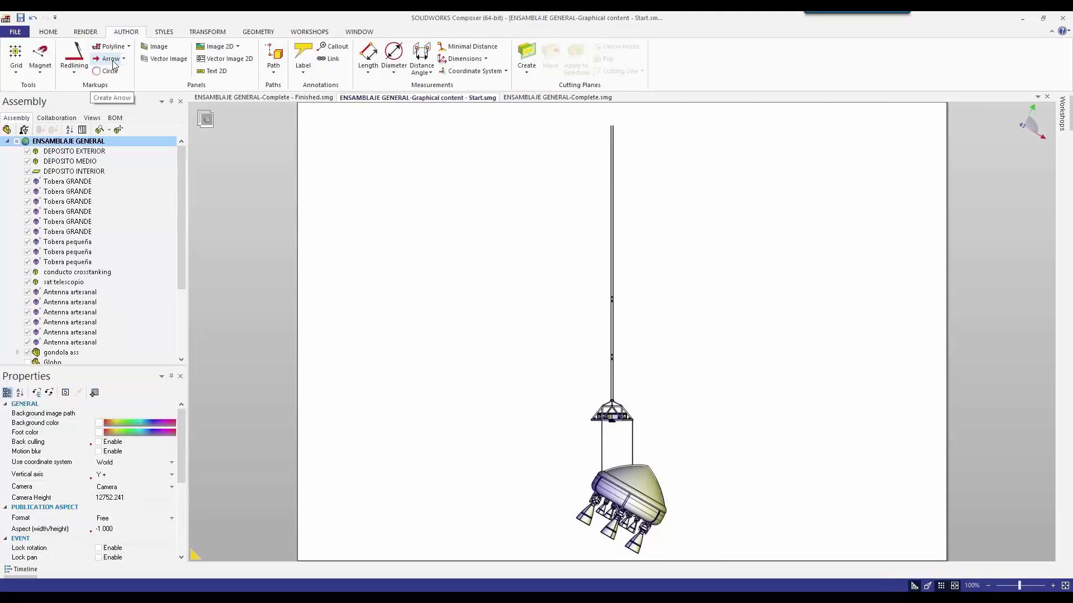
{"action": "left_click", "coordinate": [110, 59]}
{"action": "left_click", "coordinate": [525, 288]}
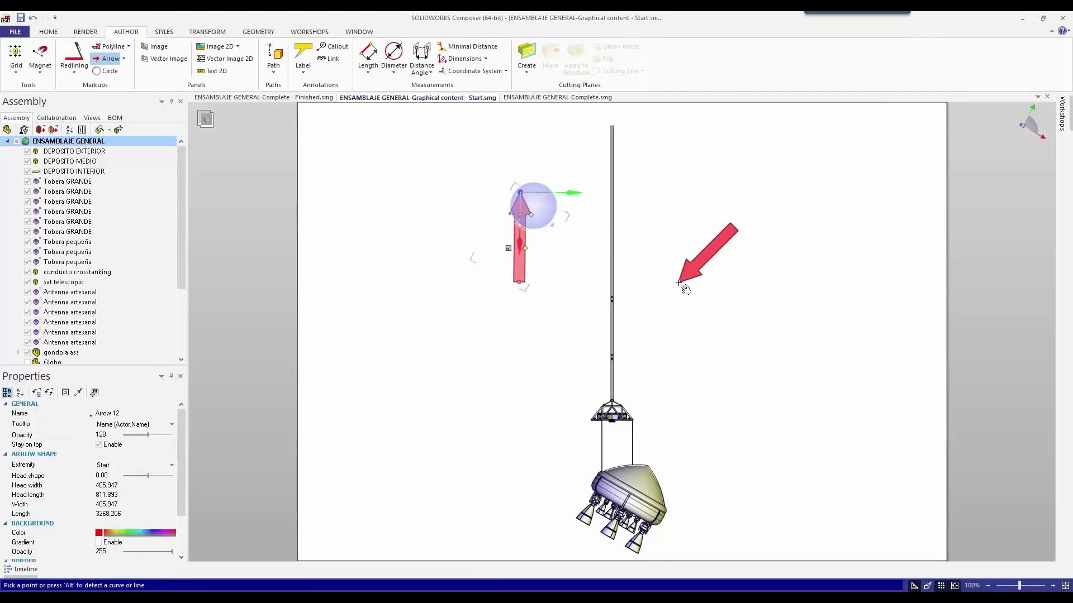
{"action": "left_click", "coordinate": [682, 374]}
{"action": "key", "text": "Escape"}
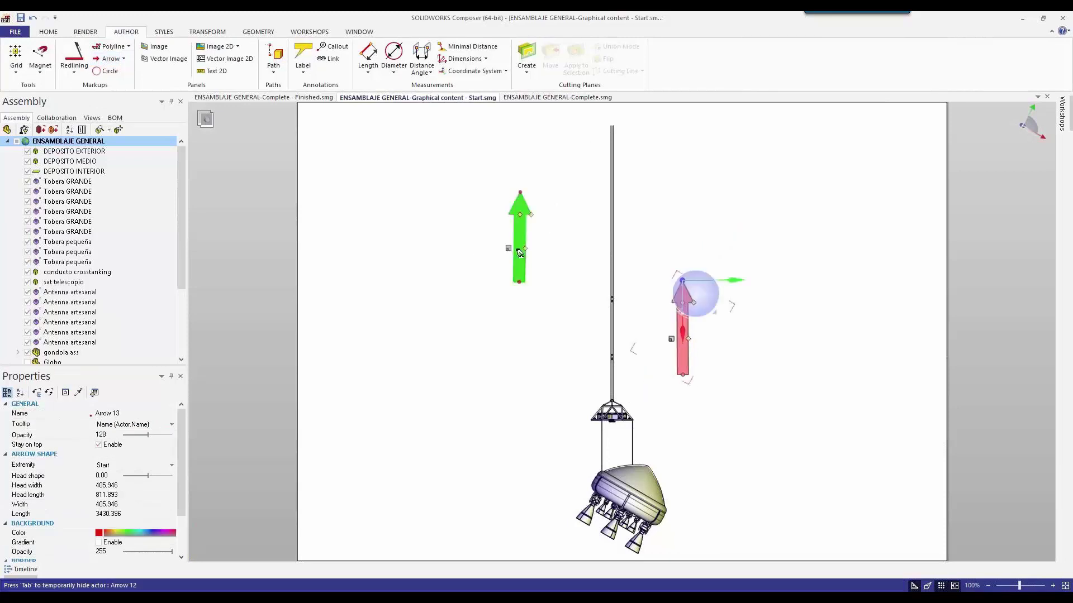
Set the background color of both upward arrows to light blue
{"action": "left_click", "coordinate": [519, 253], "text": "ctrl"}
{"action": "left_click", "coordinate": [134, 523]}
{"action": "left_click", "coordinate": [143, 544]}
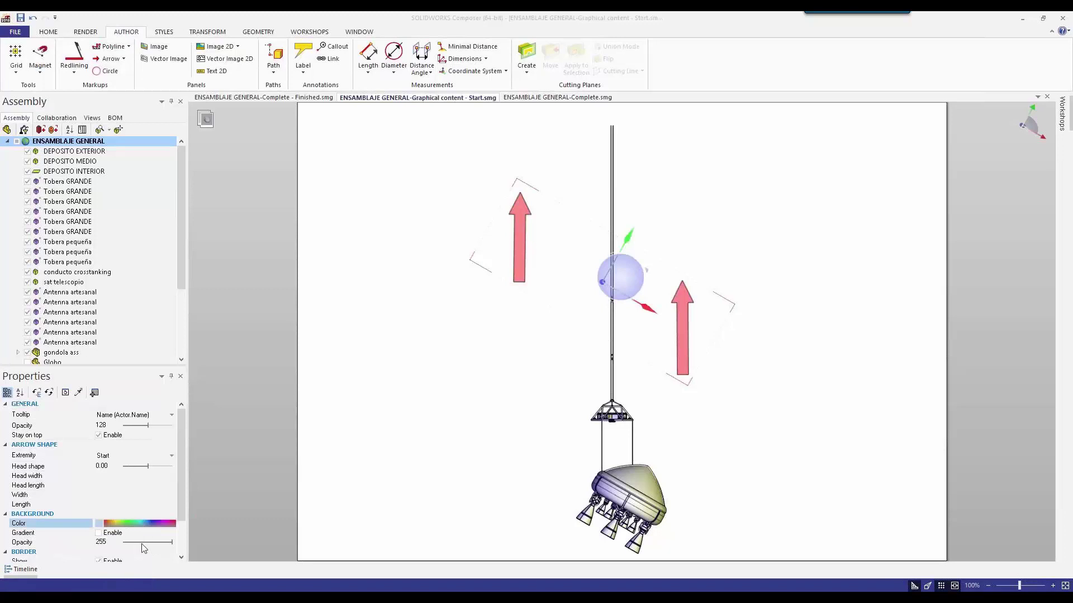
{"action": "left_click", "coordinate": [344, 457]}
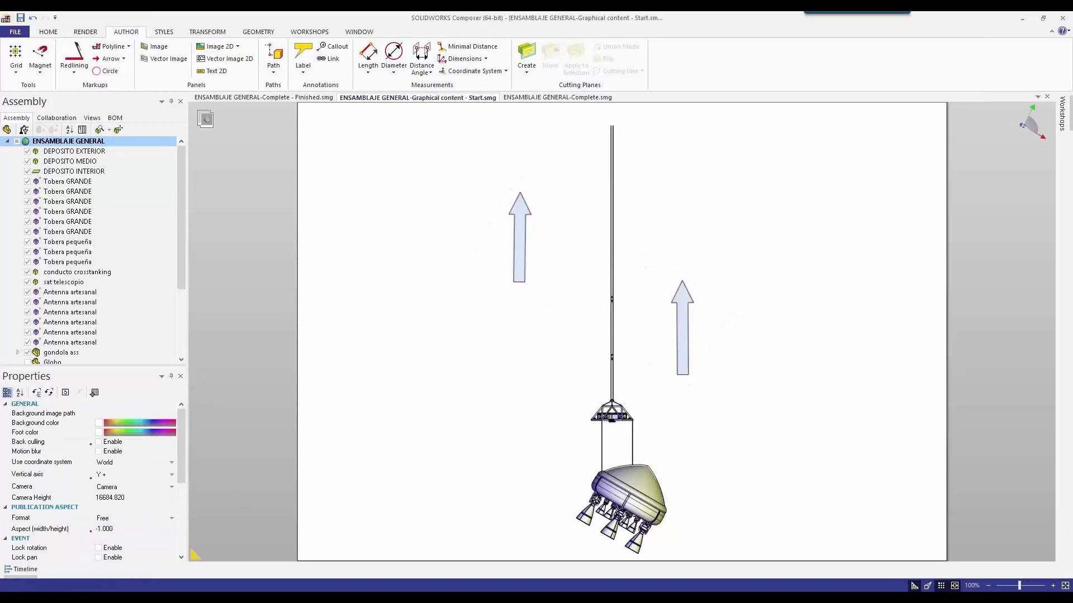
Create a view of the full assembly with both arrows and name it Phase 2
{"action": "left_click", "coordinate": [92, 117]}
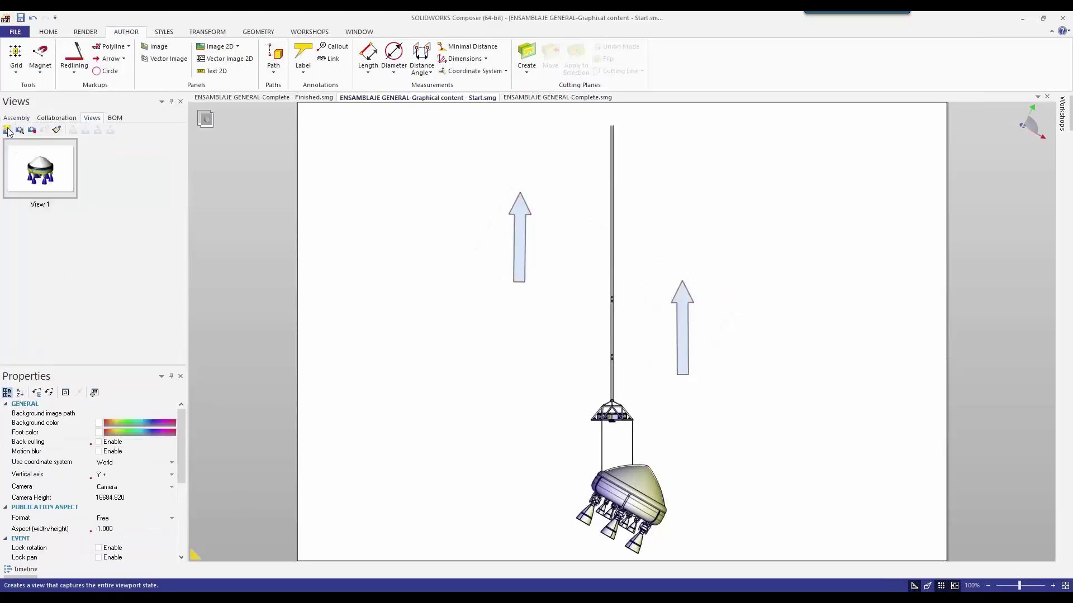
{"action": "left_click", "coordinate": [7, 129]}
{"action": "left_click", "coordinate": [123, 208]}
{"action": "type", "text": "P"}
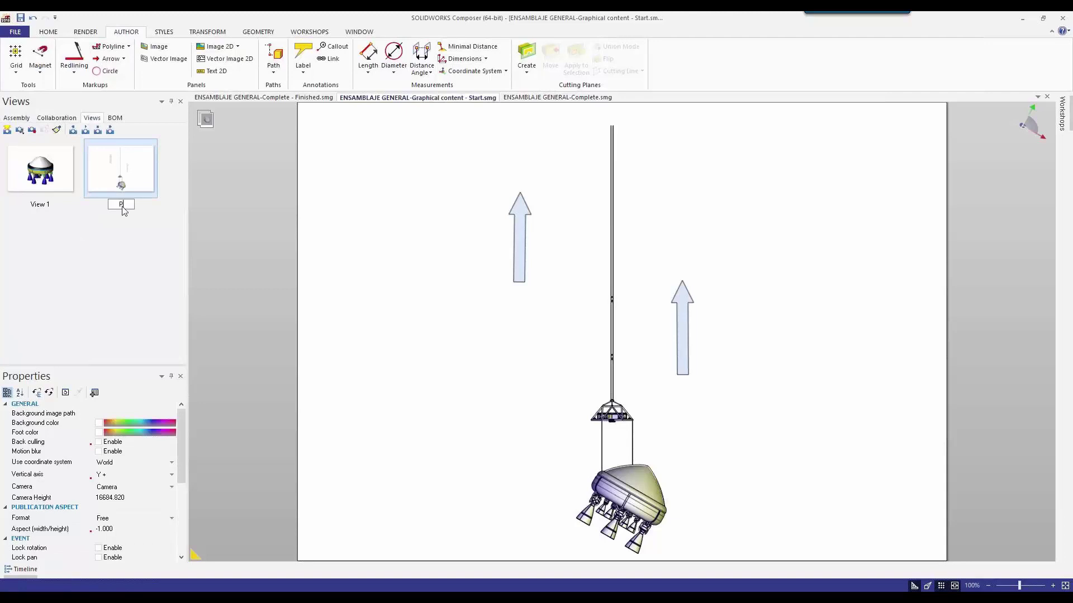
{"action": "type", "text": "hase 2"}
{"action": "key", "text": "Return"}
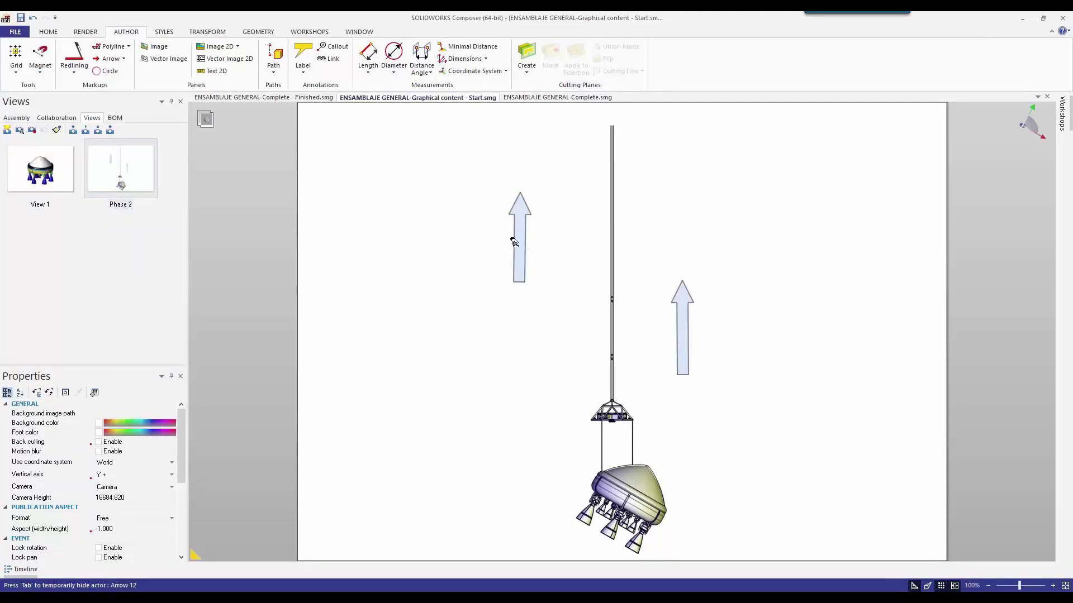
Hide the two light blue arrows, the gondola and its tether so only the nozzle-equipped craft is left
{"action": "left_click", "coordinate": [514, 241]}
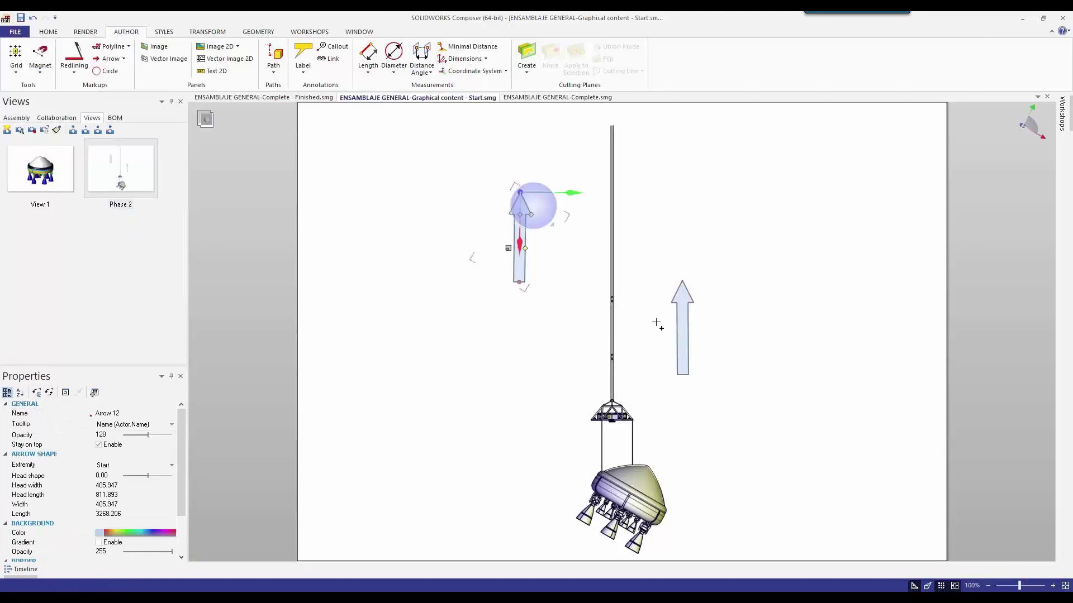
{"action": "left_click", "coordinate": [681, 329], "text": "ctrl"}
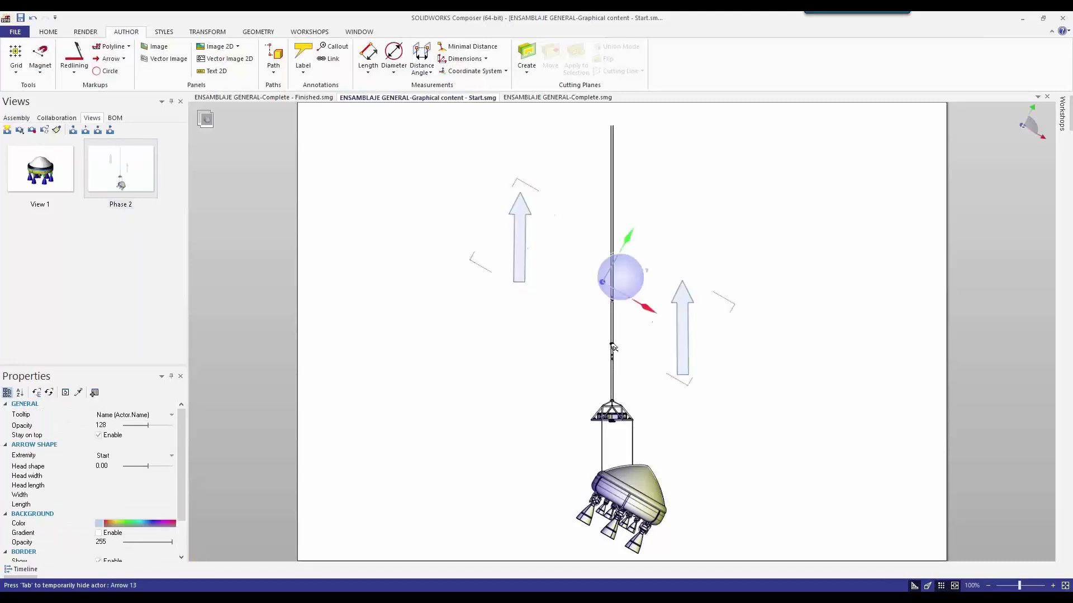
{"action": "left_click", "coordinate": [615, 379]}
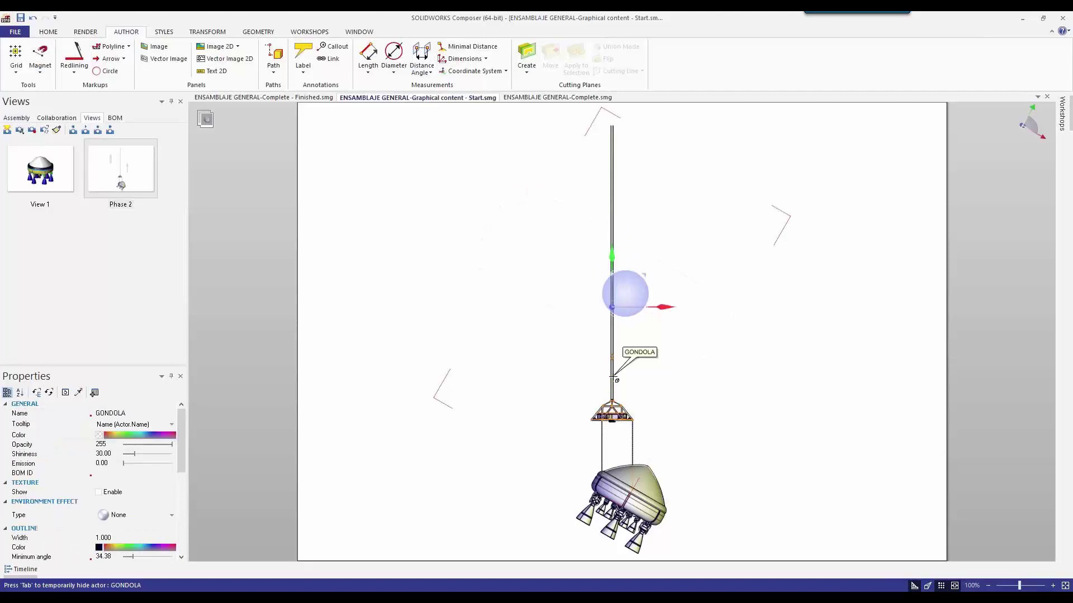
{"action": "left_click", "coordinate": [613, 378]}
{"action": "left_click", "coordinate": [423, 367]}
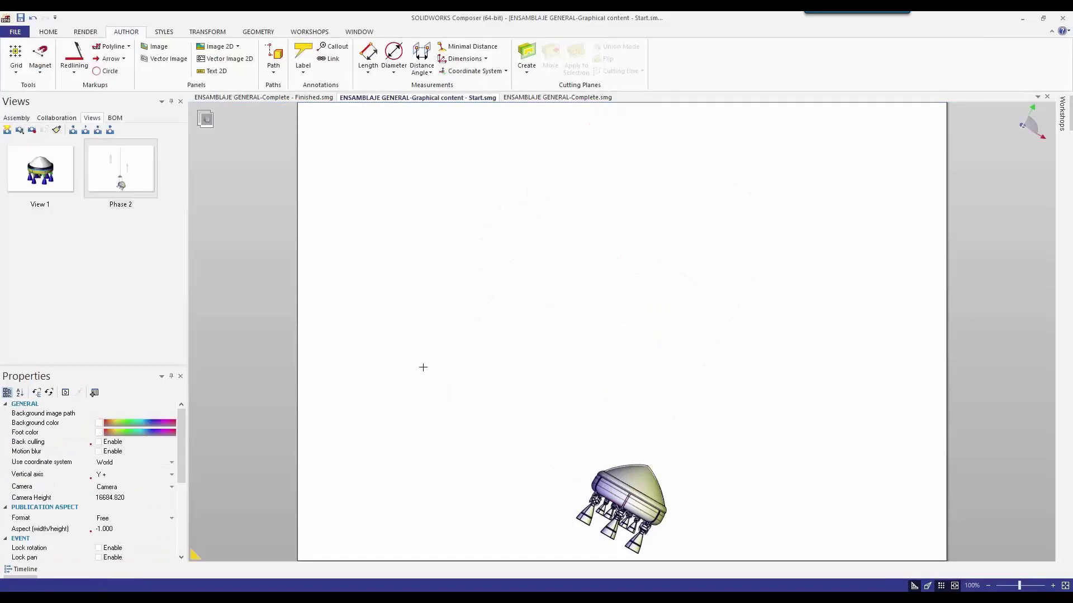
{"action": "double_click", "coordinate": [423, 367]}
Draw an arrow pointing out of the leftmost large nozzle, about 563 long, and widen its shaft to about 210
{"action": "left_click", "coordinate": [108, 60]}
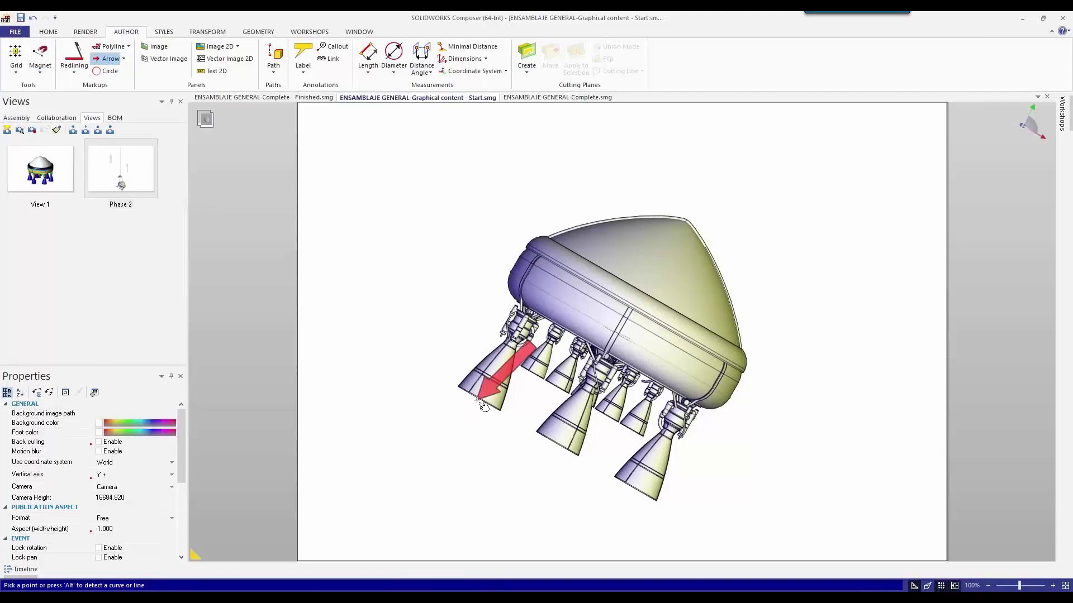
{"action": "left_click", "coordinate": [478, 400]}
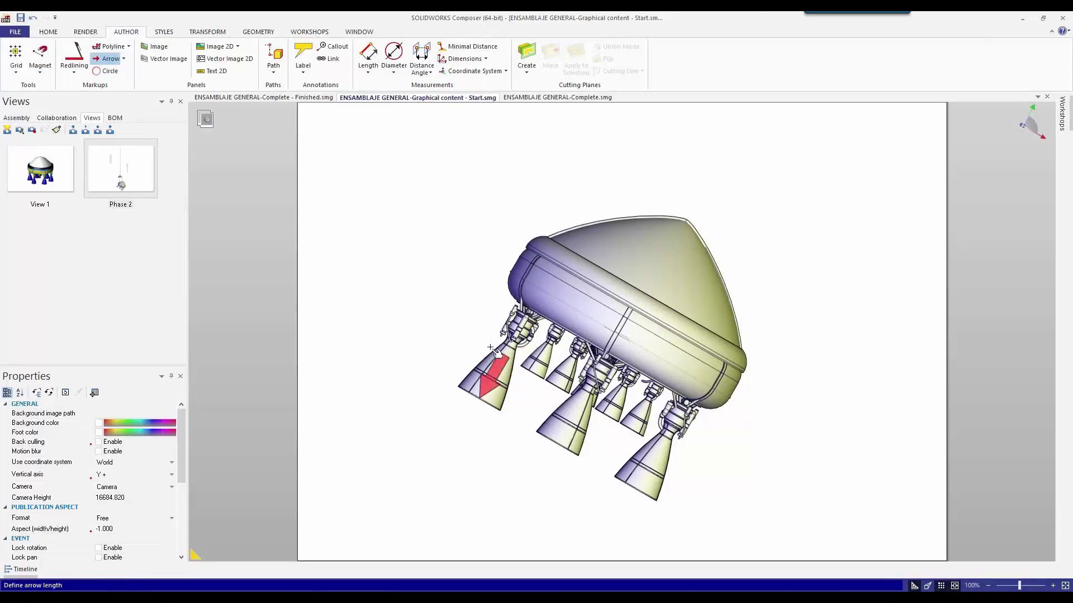
{"action": "left_click", "coordinate": [491, 347]}
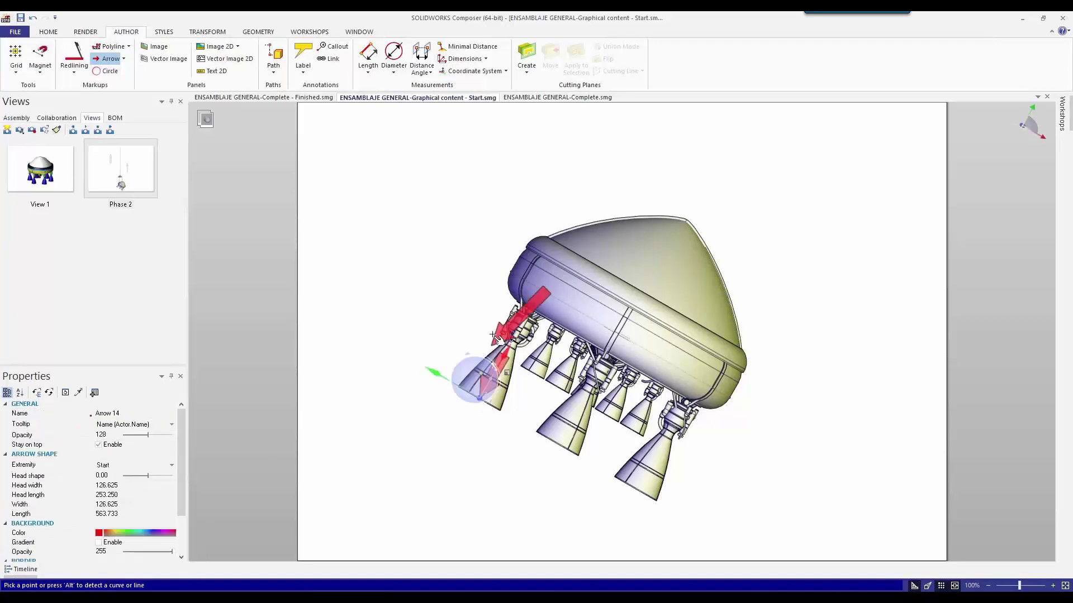
{"action": "key", "text": "Escape"}
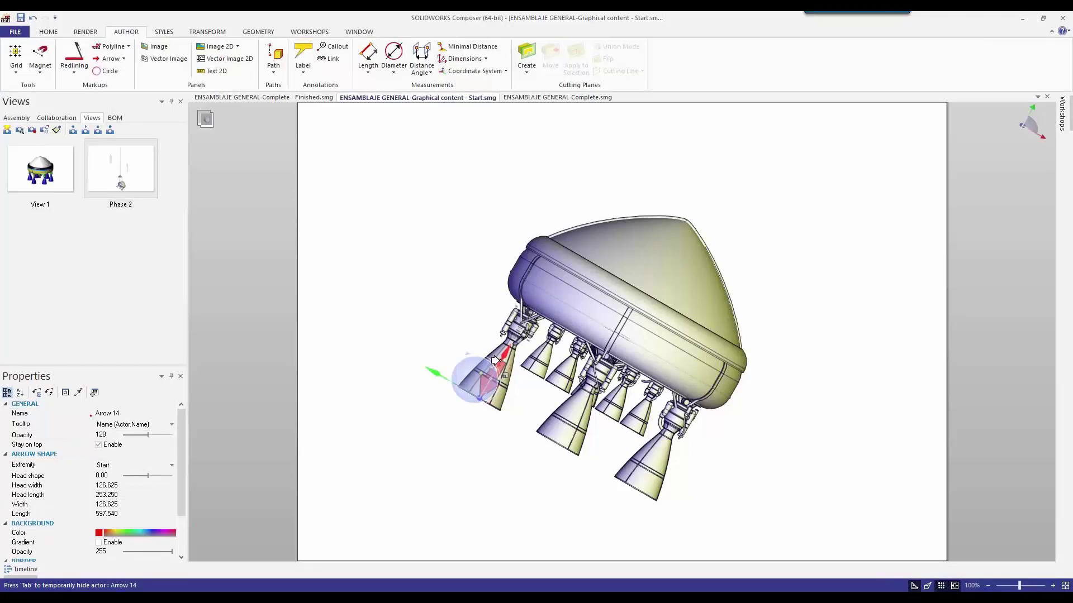
{"action": "left_click_drag", "start_coordinate": [494, 361], "coordinate": [459, 396]}
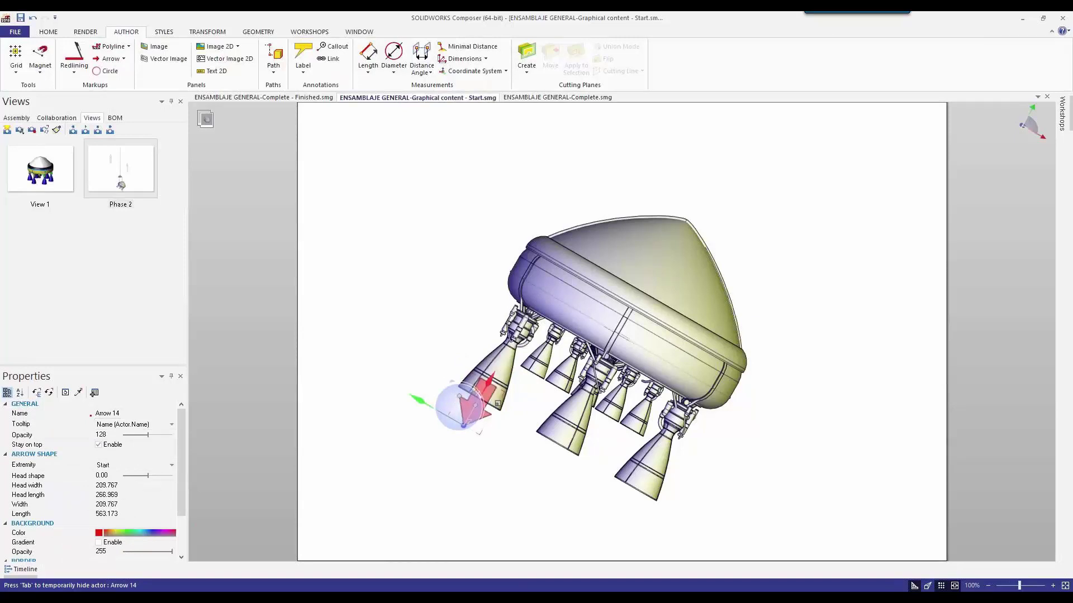
Set the nozzle arrow's background color to dark red and enable its gradient
{"action": "scroll", "coordinate": [124, 533], "scroll_direction": "down", "scroll_amount": 2}
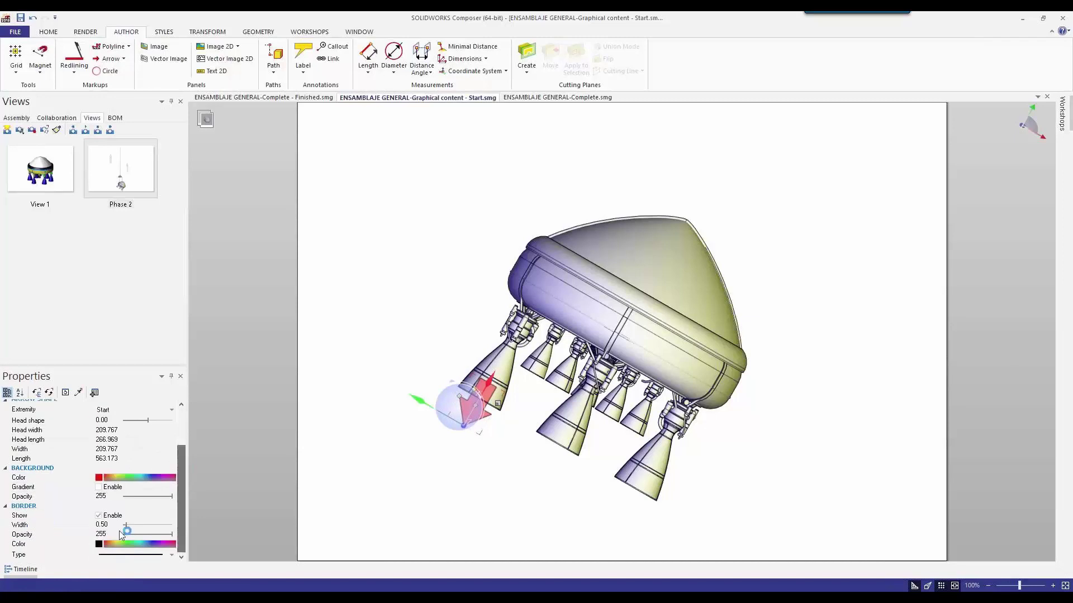
{"action": "left_click", "coordinate": [99, 479]}
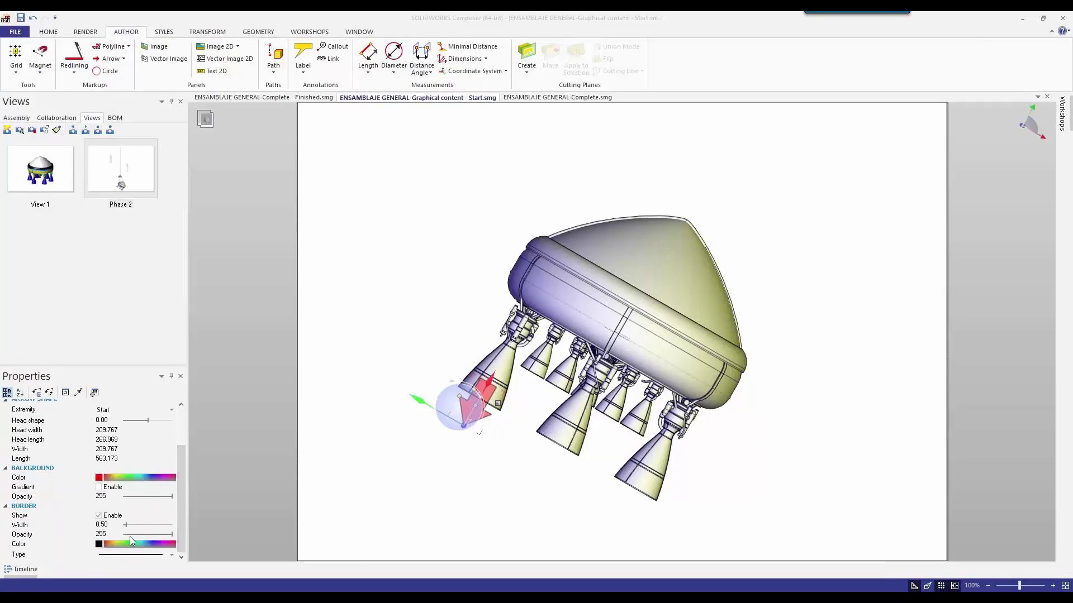
{"action": "left_click", "coordinate": [541, 294]}
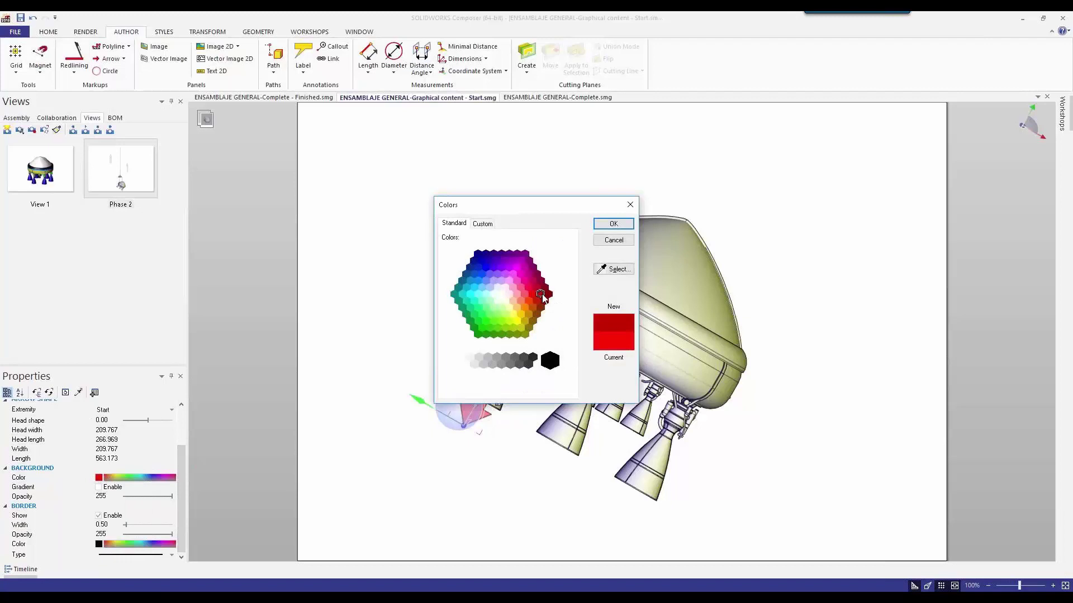
{"action": "left_click", "coordinate": [613, 223]}
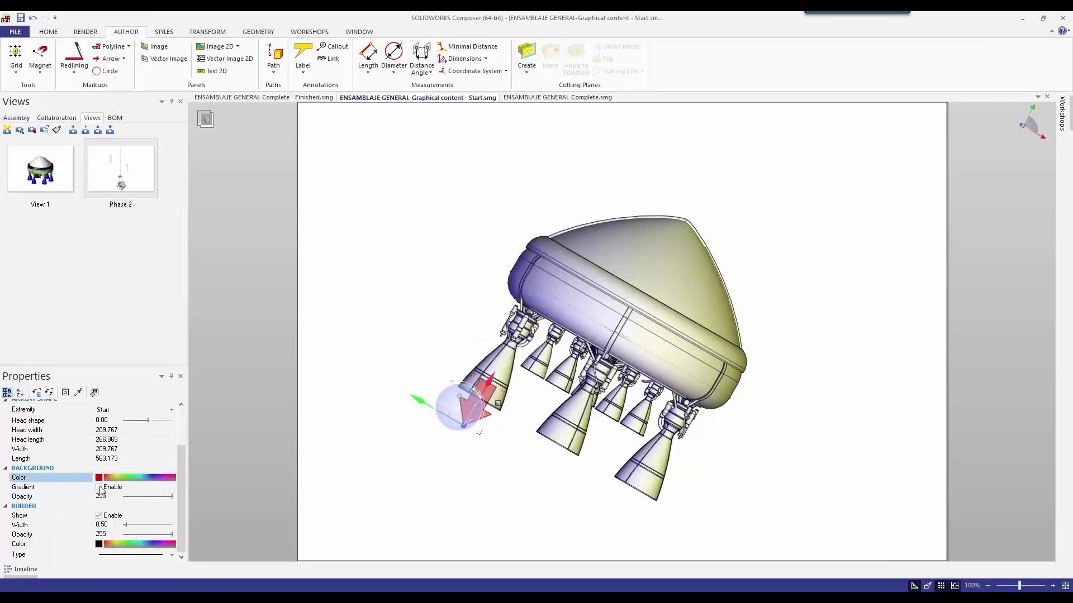
{"action": "left_click", "coordinate": [99, 488]}
Set the nozzle arrow's opacity to 219 and copy it to the other two large nozzles
{"action": "scroll", "coordinate": [183, 455], "scroll_direction": "up", "scroll_amount": 2}
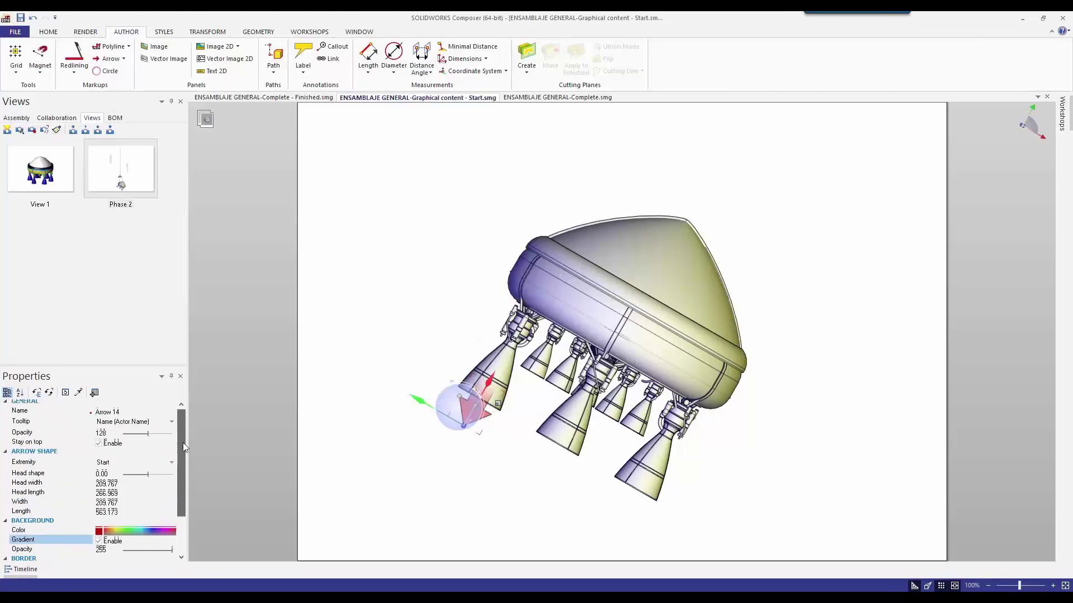
{"action": "scroll", "coordinate": [183, 442], "scroll_direction": "up", "scroll_amount": 1}
{"action": "left_click_drag", "start_coordinate": [148, 434], "coordinate": [166, 439]}
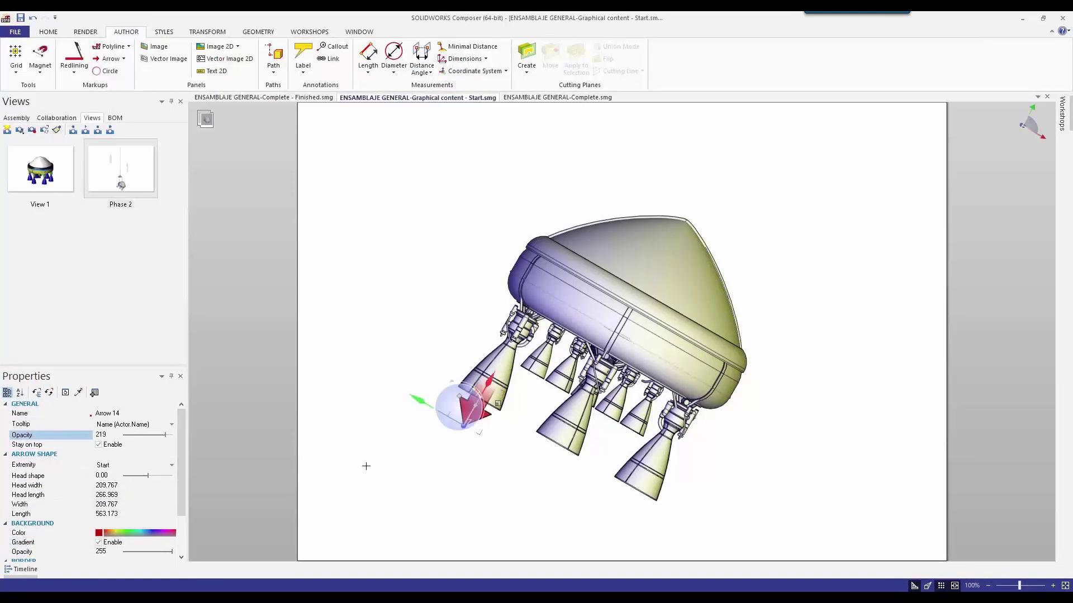
{"action": "left_click_drag", "start_coordinate": [418, 400], "coordinate": [581, 476]}
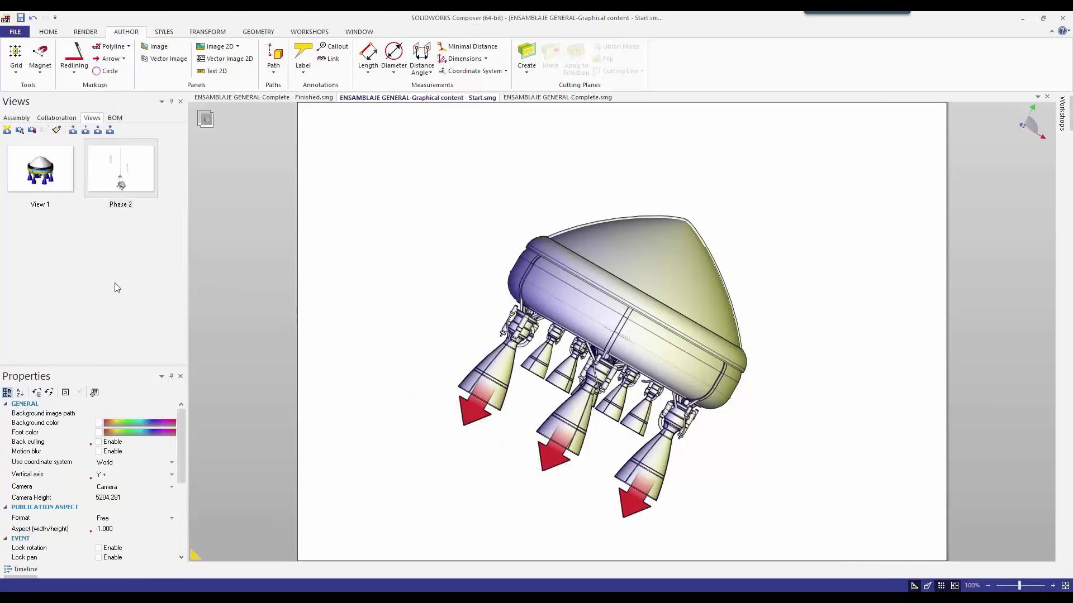
Create a view of the craft with its three red thrust arrows and name it Phase 2
{"action": "left_click", "coordinate": [7, 130]}
{"action": "left_click", "coordinate": [39, 280]}
{"action": "type", "text": "P"}
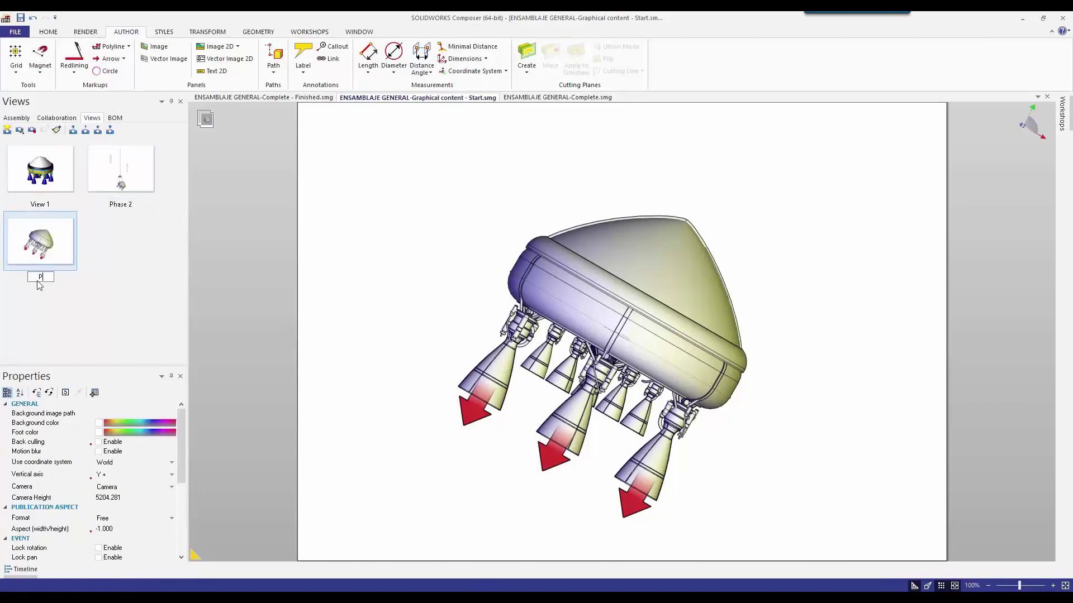
{"action": "type", "text": "hase 2"}
{"action": "key", "text": "Return"}
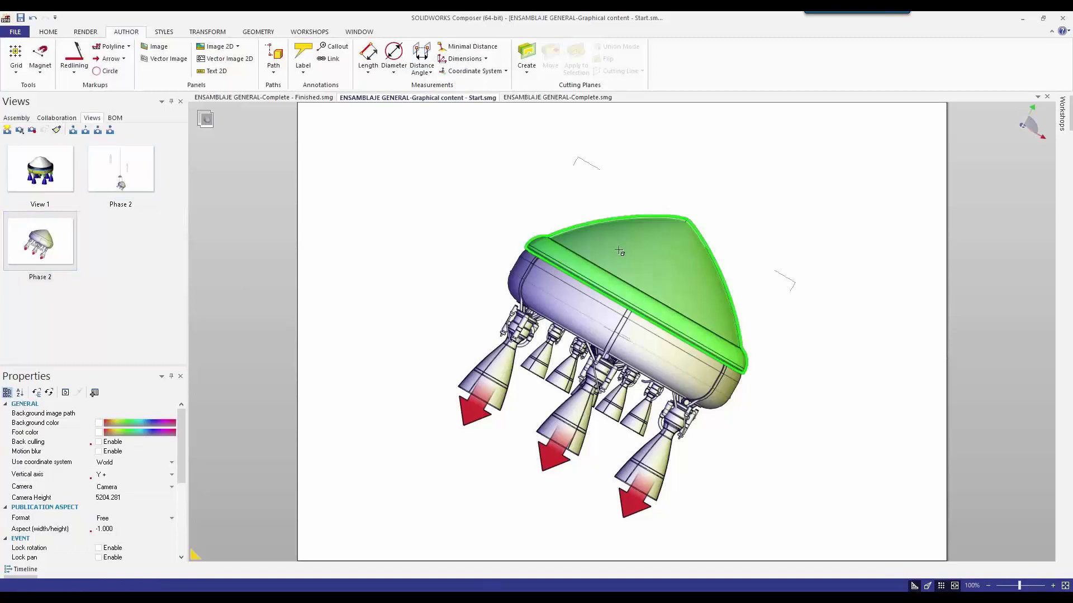
Tilt the camera so the large nozzles point left, and hide the dome-shaped cover of the craft
{"action": "left_click", "coordinate": [653, 239]}
{"action": "left_click", "coordinate": [442, 210]}
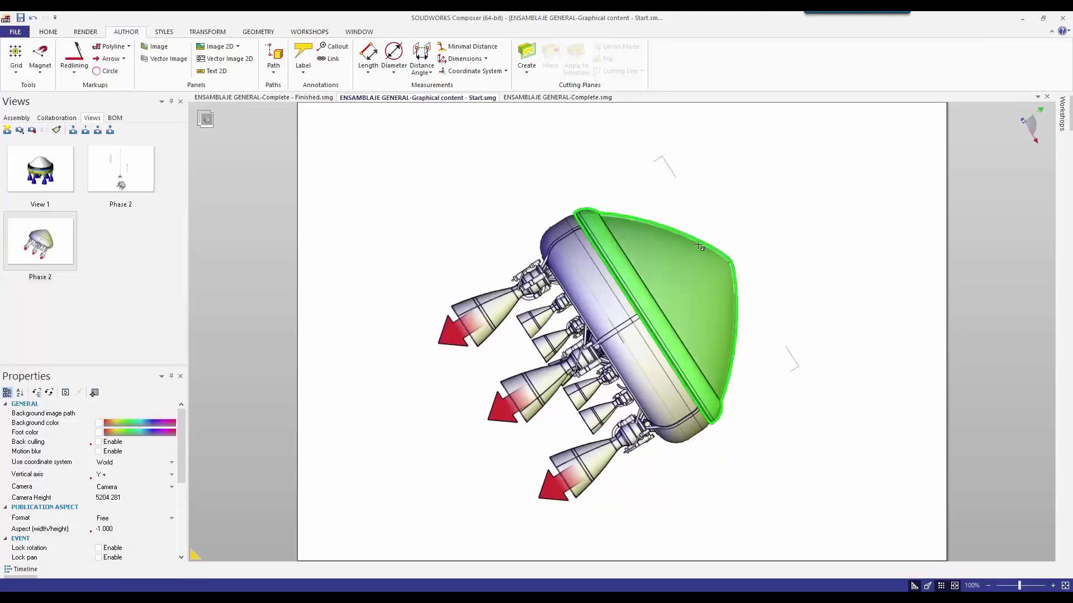
{"action": "key", "text": "alt"}
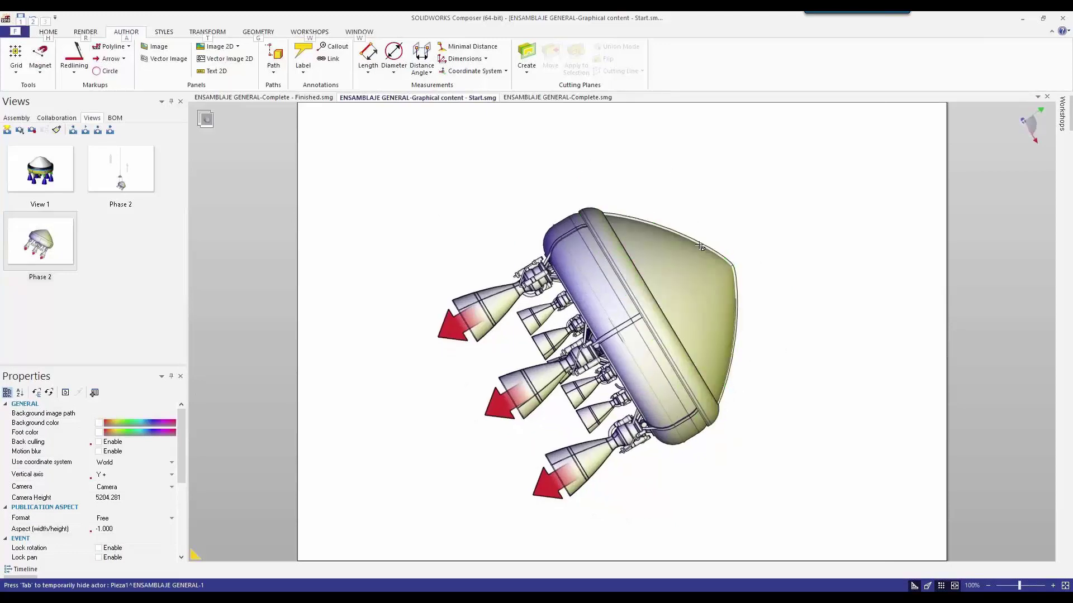
{"action": "left_click", "coordinate": [701, 279]}
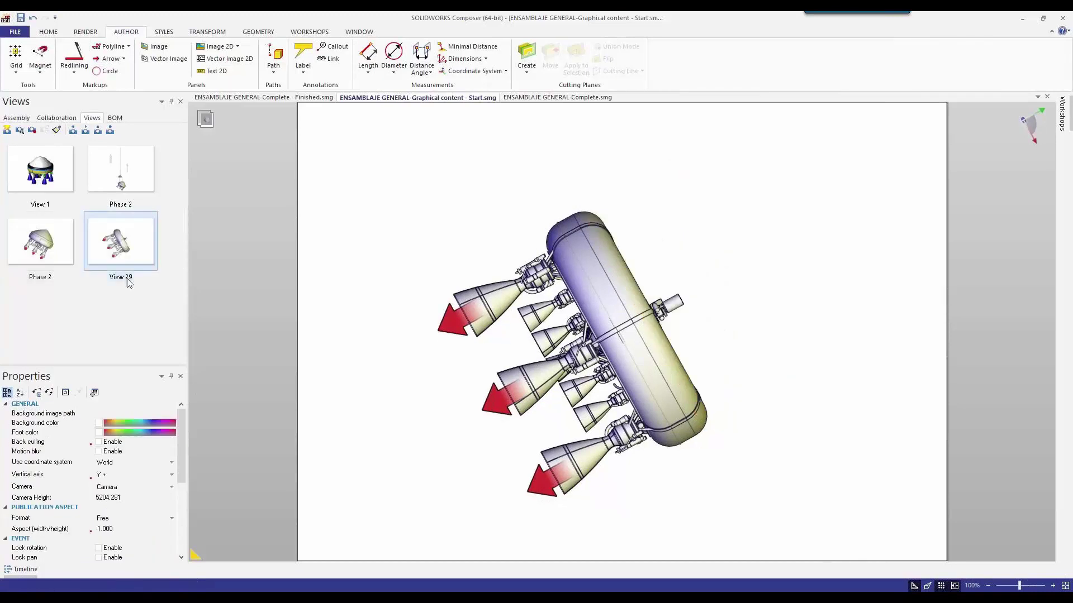
Name the new view of the craft without its cover Phase 3
{"action": "left_click", "coordinate": [121, 278]}
{"action": "type", "text": "Phase 3"}
{"action": "key", "text": "Return"}
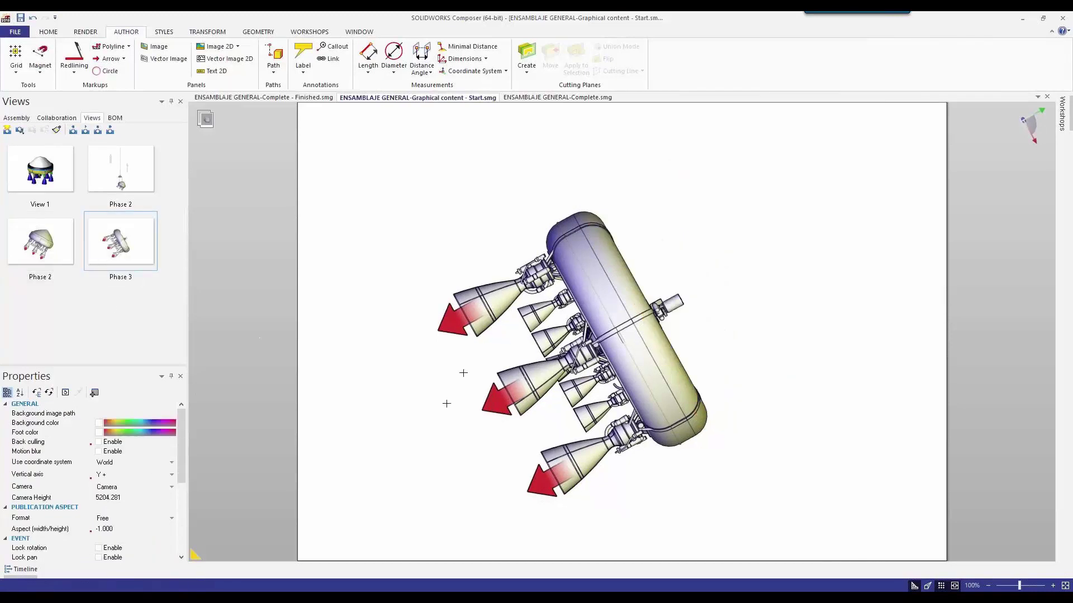
Hide the three red arrows at the large nozzles
{"action": "scroll", "coordinate": [446, 403], "scroll_direction": "down", "scroll_amount": 3}
{"action": "right_click_drag", "start_coordinate": [446, 400], "coordinate": [605, 350]}
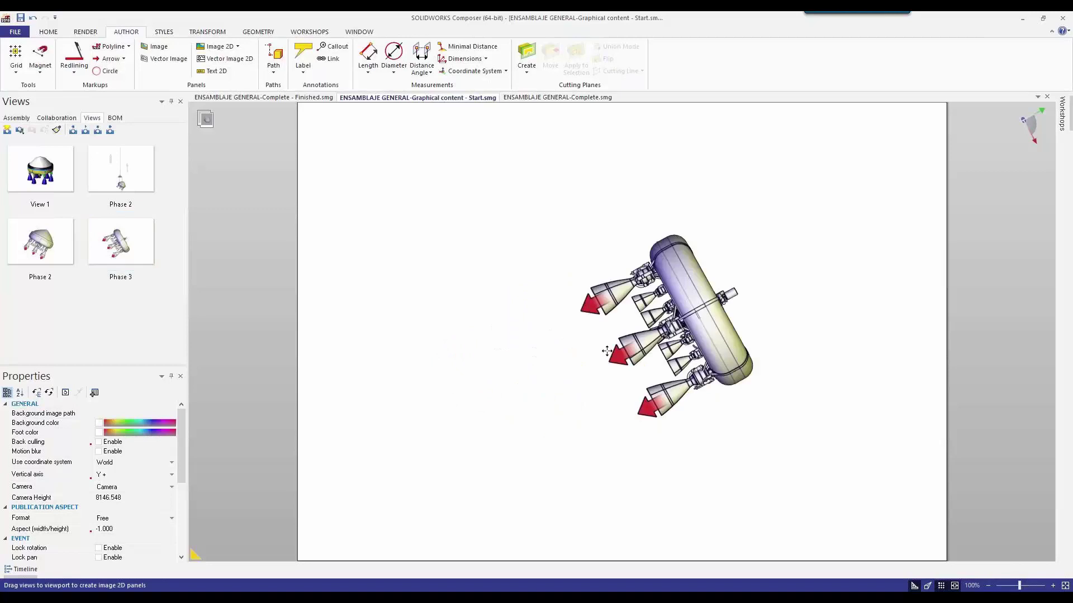
{"action": "left_click", "coordinate": [589, 303]}
{"action": "left_click", "coordinate": [619, 356], "text": "ctrl"}
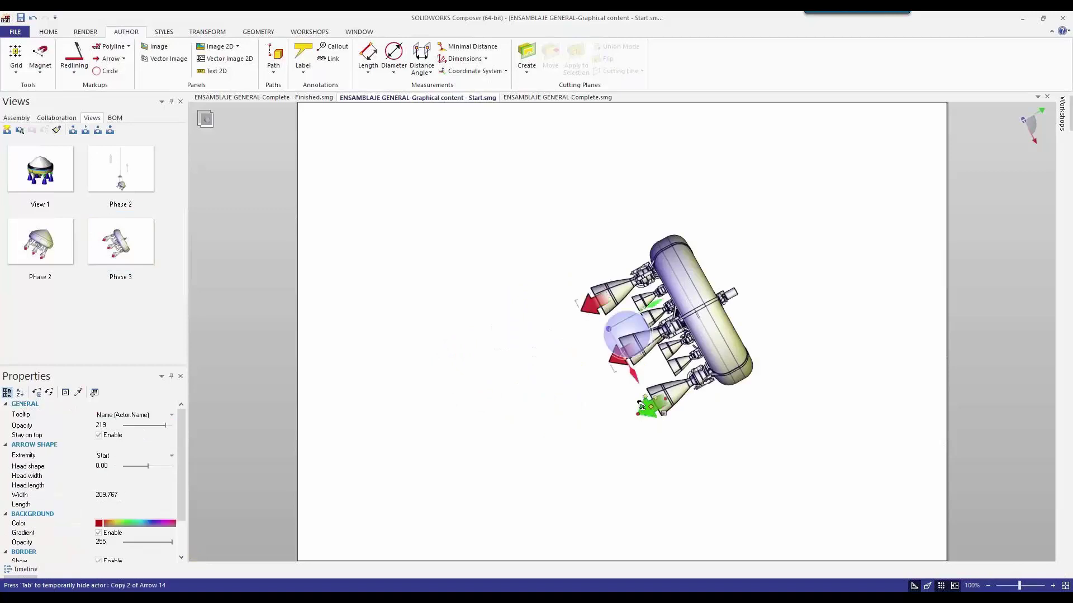
{"action": "left_click", "coordinate": [646, 408], "text": "ctrl"}
{"action": "key", "text": "h"}
{"action": "left_click", "coordinate": [543, 376]}
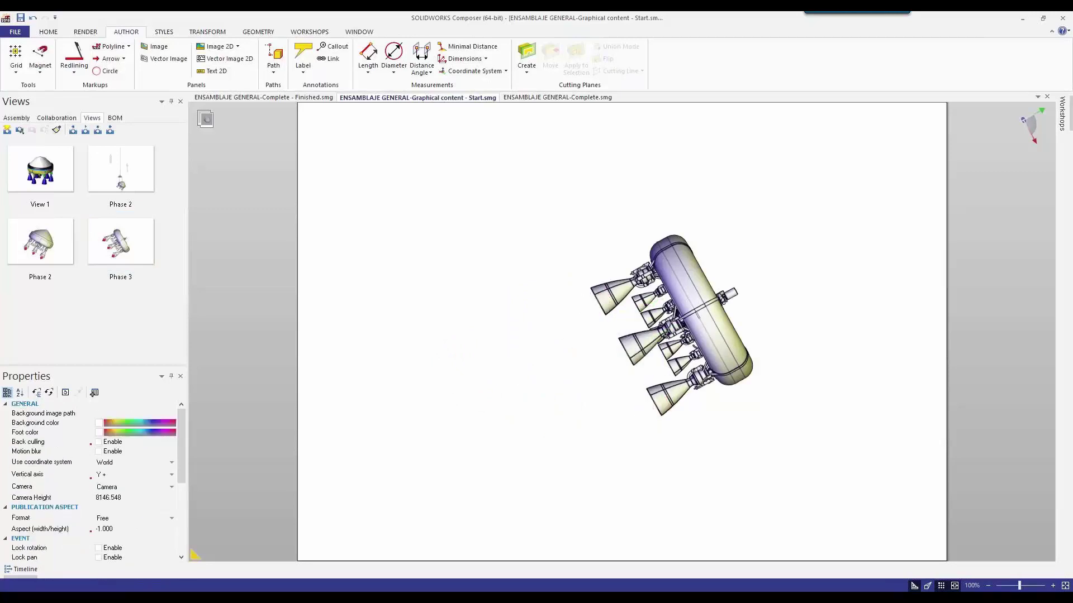
Select the large-nozzle stage with its tank and engines, and translate it along the craft's axis away from the small-nozzle stage
{"action": "left_click", "coordinate": [48, 32]}
{"action": "left_click", "coordinate": [328, 68]}
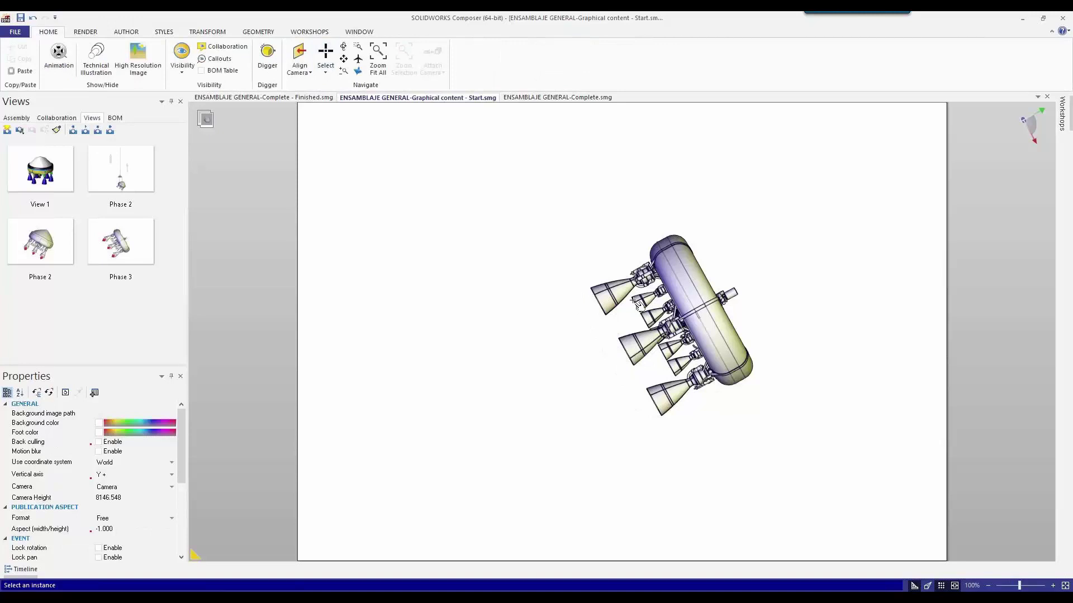
{"action": "left_click", "coordinate": [647, 291]}
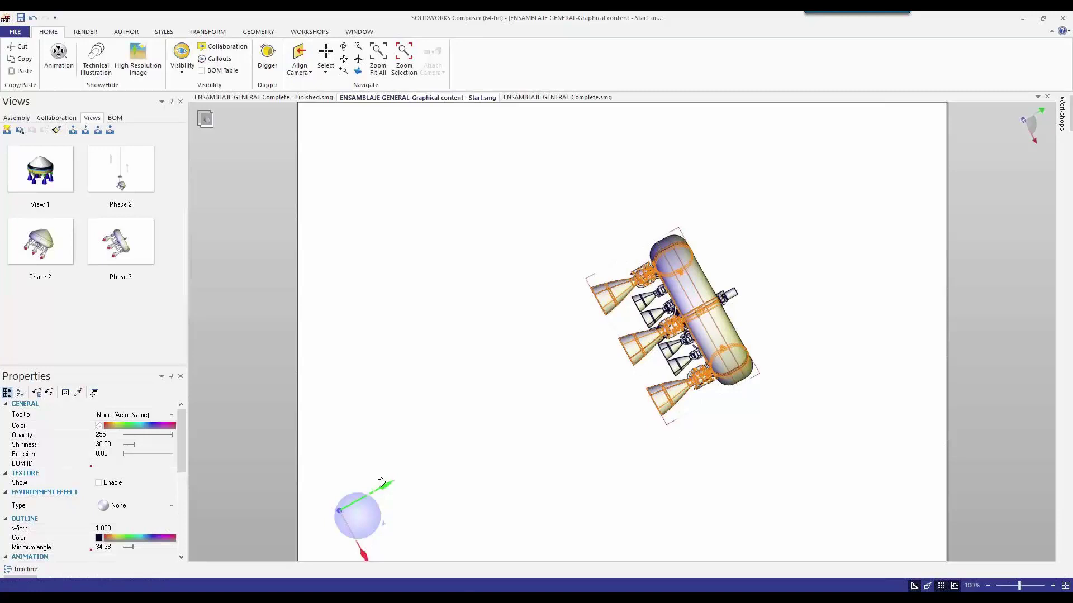
{"action": "left_click_drag", "start_coordinate": [382, 482], "coordinate": [200, 543]}
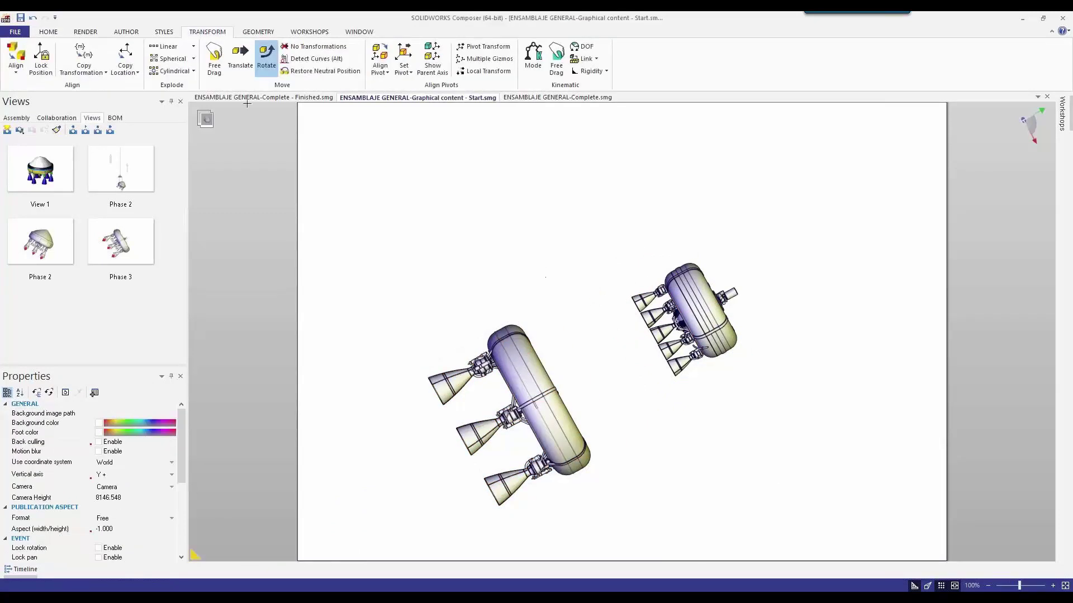
Draw a red arrow about 331 long on the uppermost small nozzle and shift it outward past the nozzle's mouth
{"action": "left_click", "coordinate": [85, 32]}
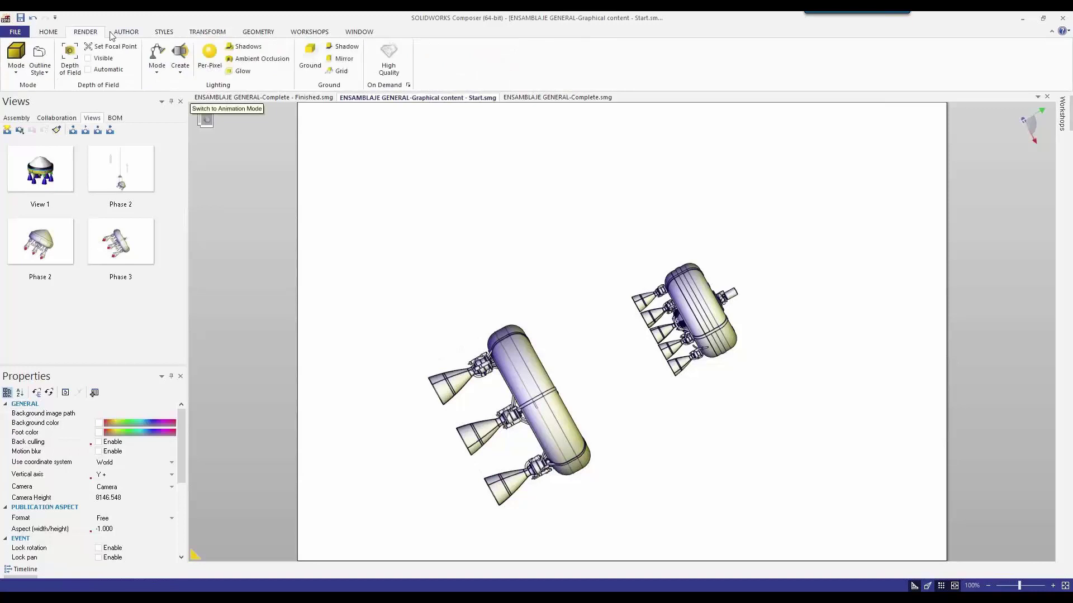
{"action": "left_click", "coordinate": [111, 34]}
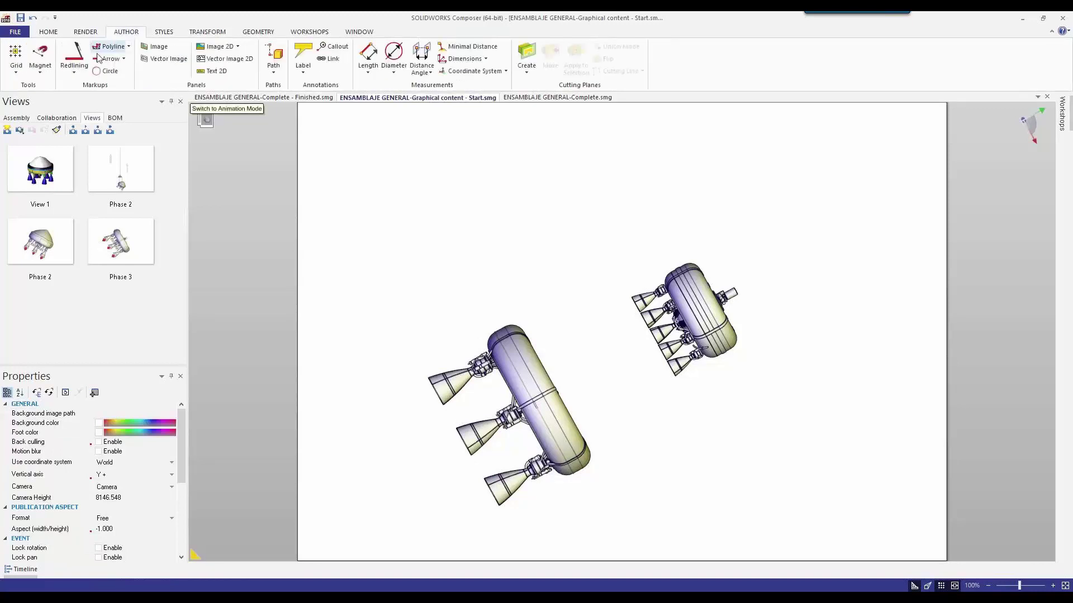
{"action": "left_click", "coordinate": [97, 58]}
{"action": "scroll", "coordinate": [597, 273], "scroll_direction": "up", "scroll_amount": 5}
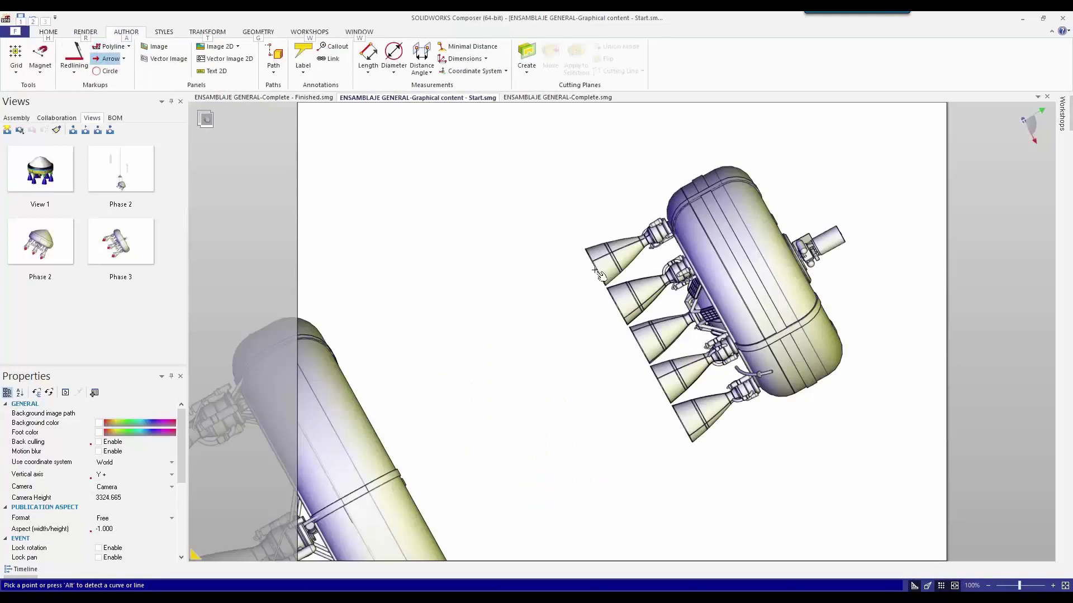
{"action": "left_click", "coordinate": [595, 270]}
{"action": "left_click", "coordinate": [598, 270]}
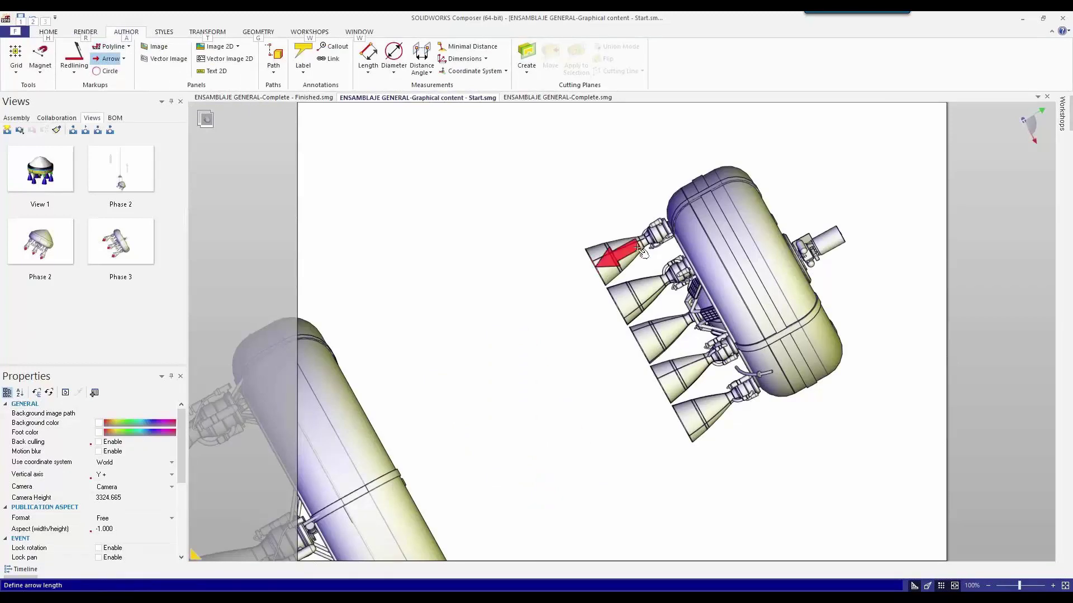
{"action": "left_click", "coordinate": [640, 249]}
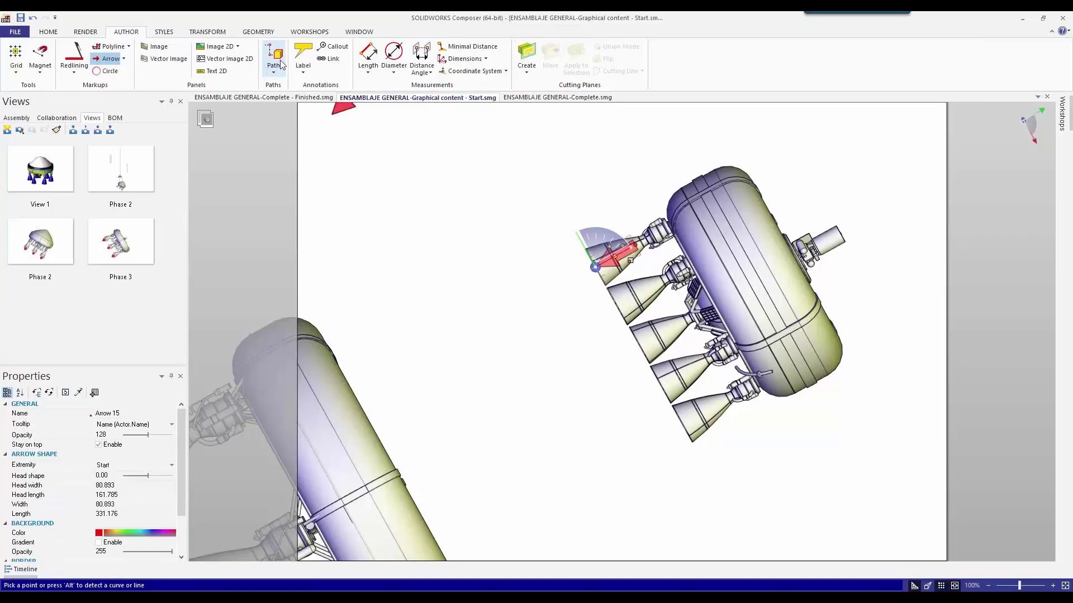
{"action": "key", "text": "t"}
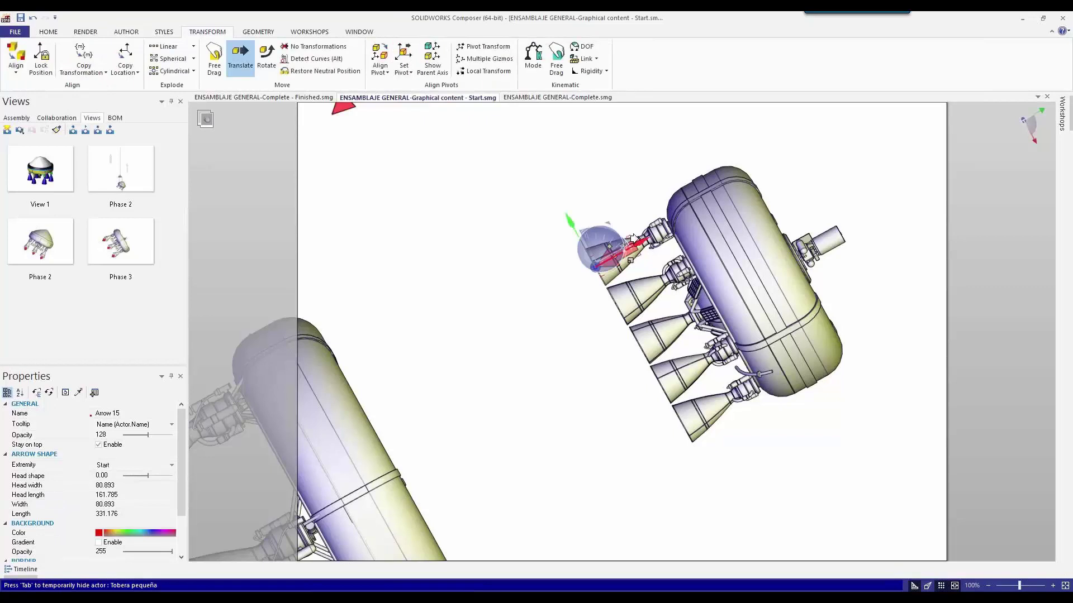
{"action": "left_click_drag", "start_coordinate": [633, 238], "coordinate": [603, 253]}
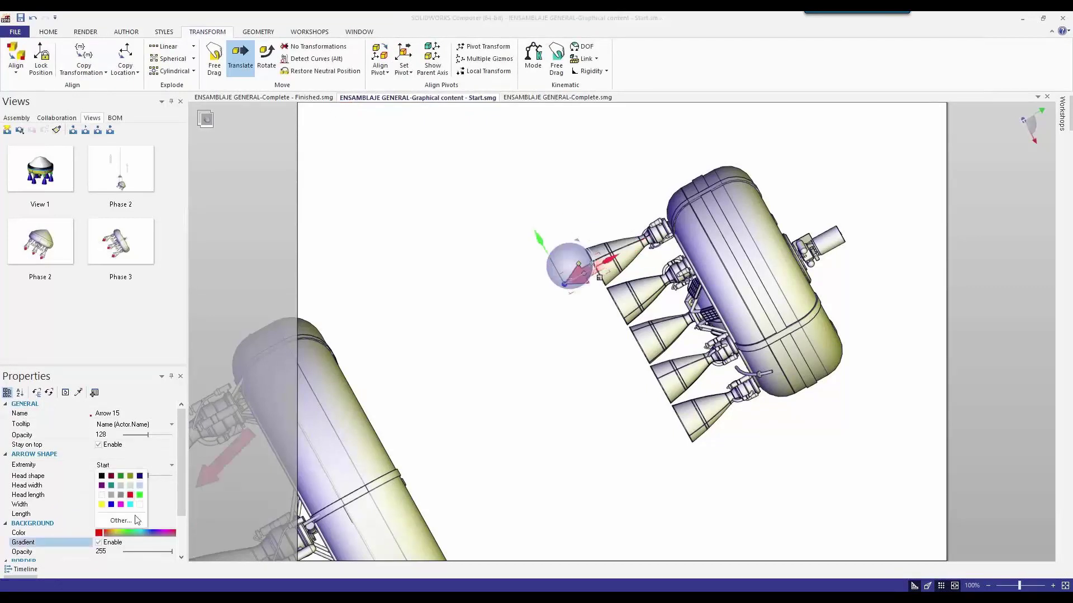
Give the new arrow a gradient background in a darker red and set its opacity to 213
{"action": "left_click", "coordinate": [120, 520]}
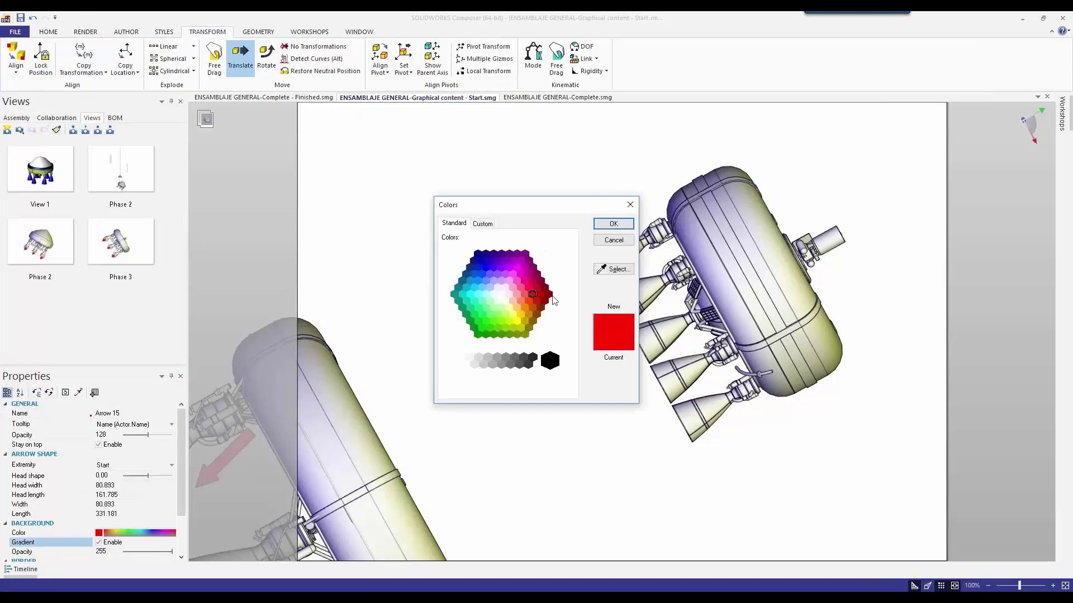
{"action": "double_click", "coordinate": [543, 295]}
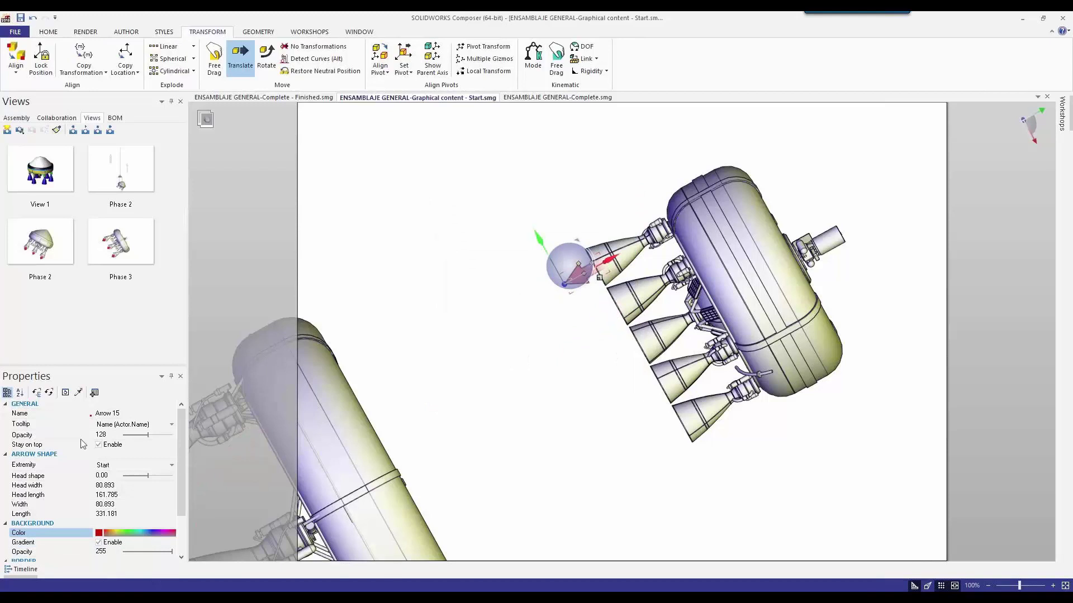
{"action": "left_click_drag", "start_coordinate": [148, 435], "coordinate": [168, 442]}
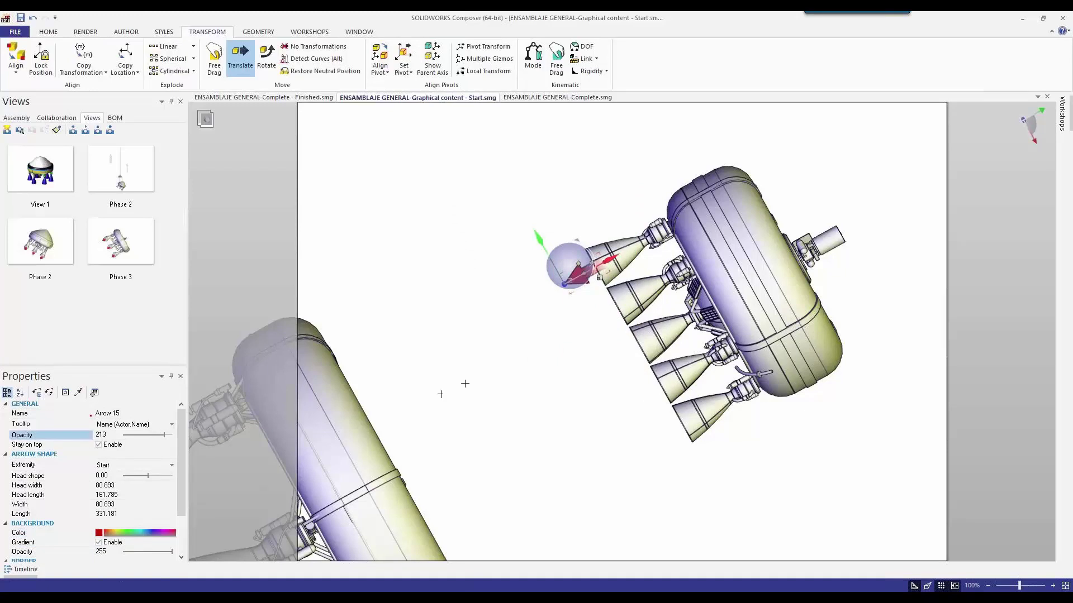
Copy the arrow and place one copy at each of the other four small nozzles in the row
{"action": "key", "text": "ctrl+c"}
{"action": "key", "text": "ctrl+v"}
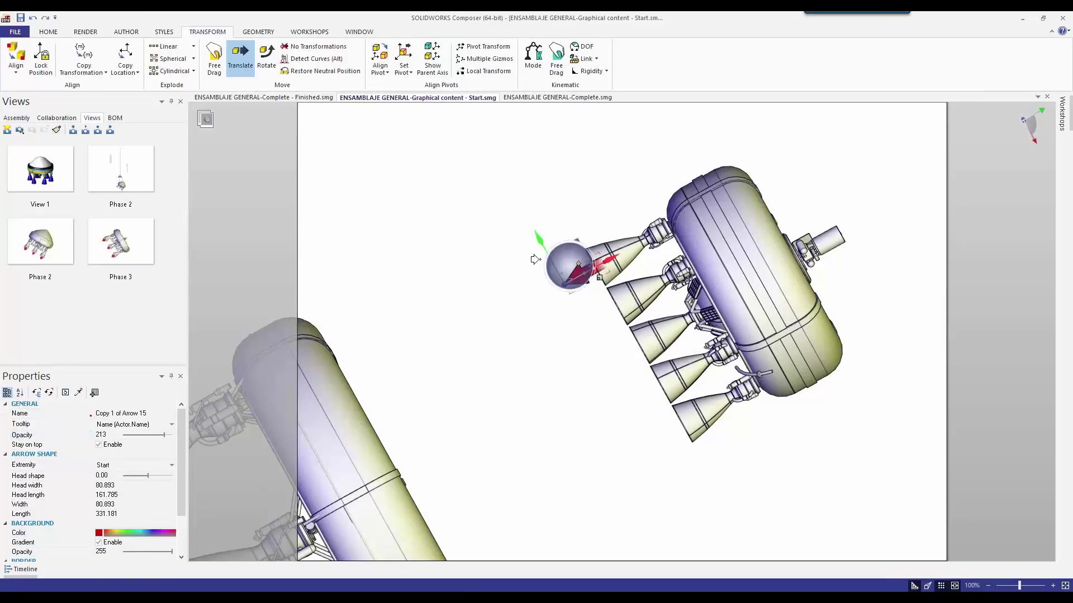
{"action": "key", "text": "ctrl+c"}
{"action": "key", "text": "ctrl+v"}
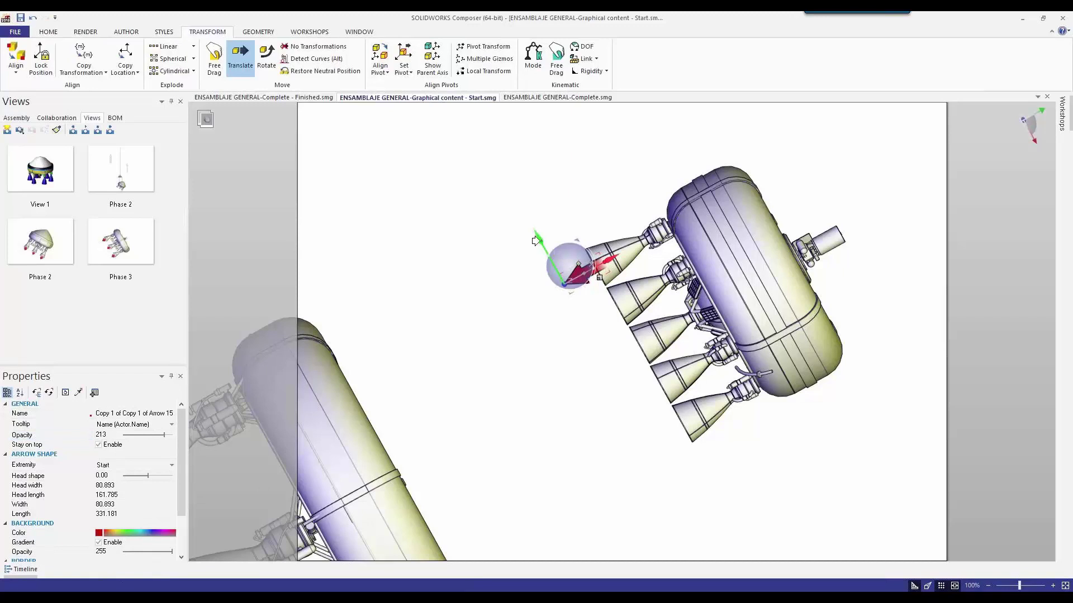
{"action": "left_click_drag", "start_coordinate": [536, 240], "coordinate": [586, 312]}
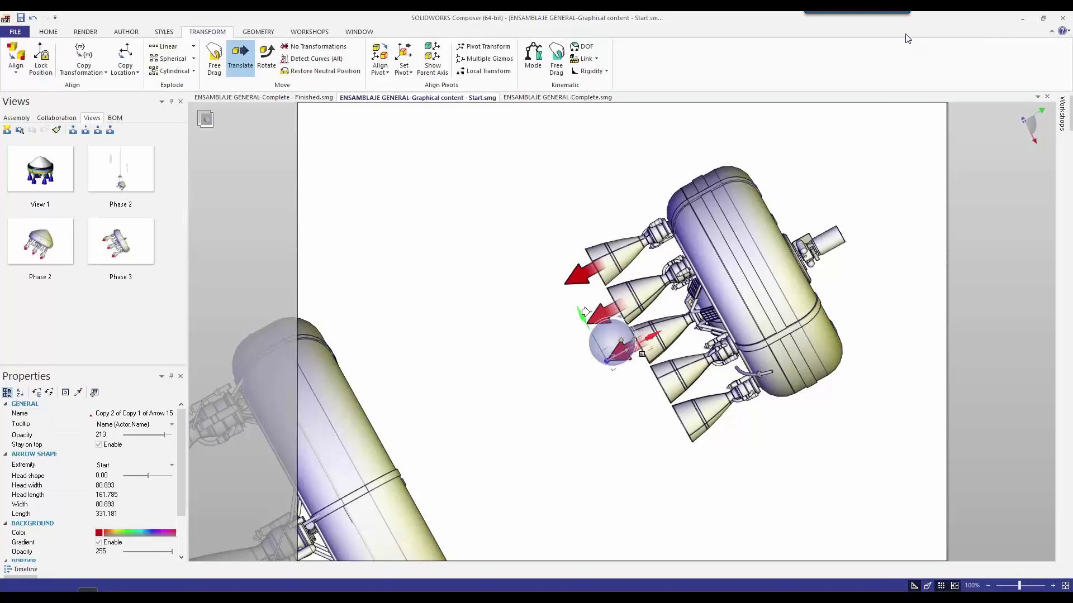
{"action": "key", "text": "ctrl+z"}
{"action": "key", "text": "ctrl+v"}
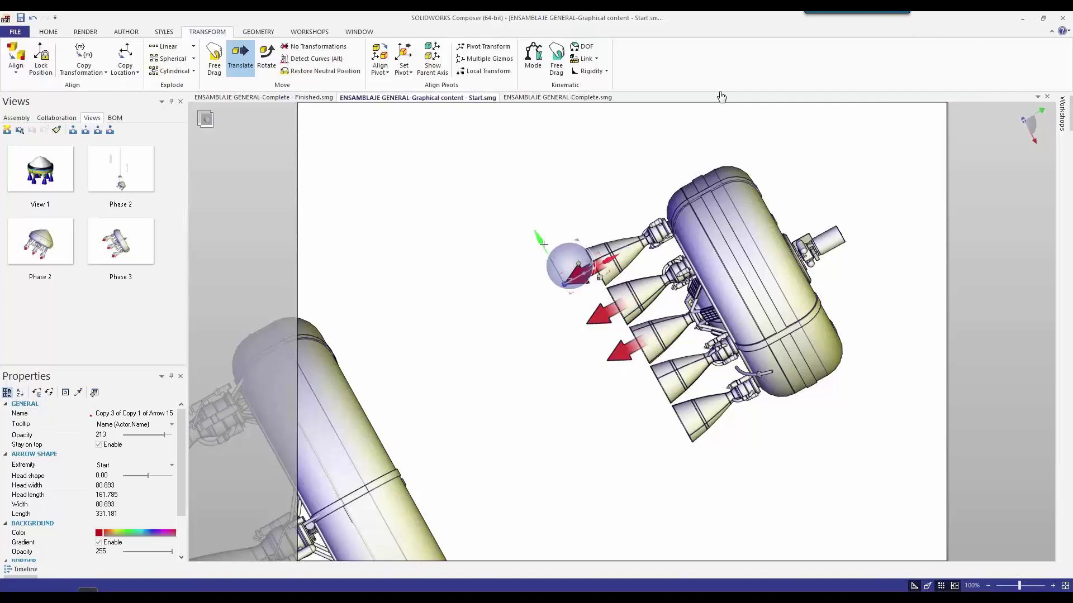
{"action": "left_click_drag", "start_coordinate": [539, 243], "coordinate": [598, 356]}
{"action": "key", "text": "ctrl+v"}
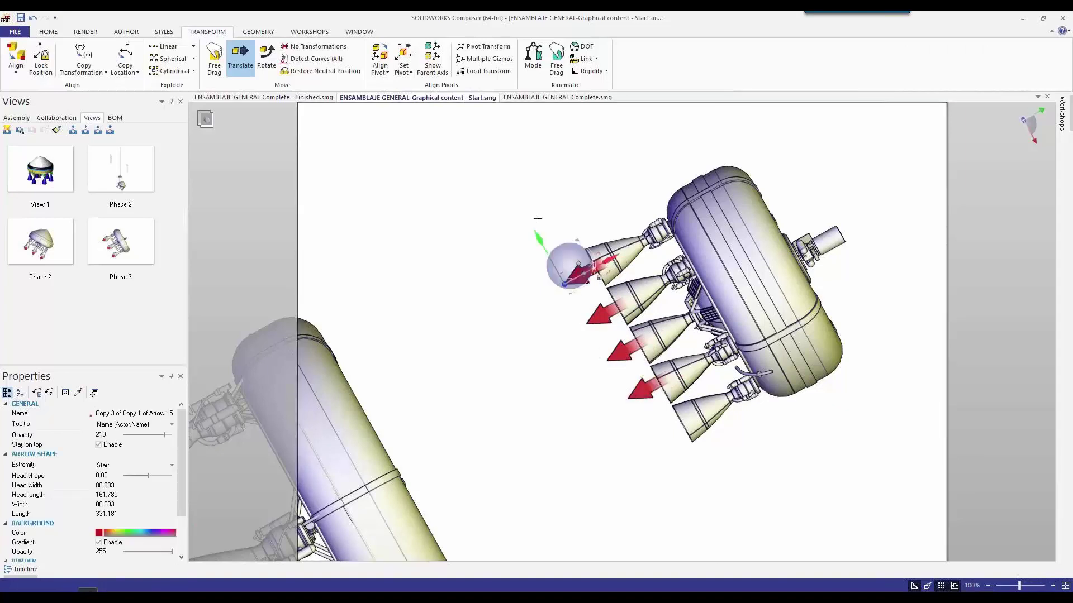
{"action": "left_click_drag", "start_coordinate": [539, 243], "coordinate": [627, 389]}
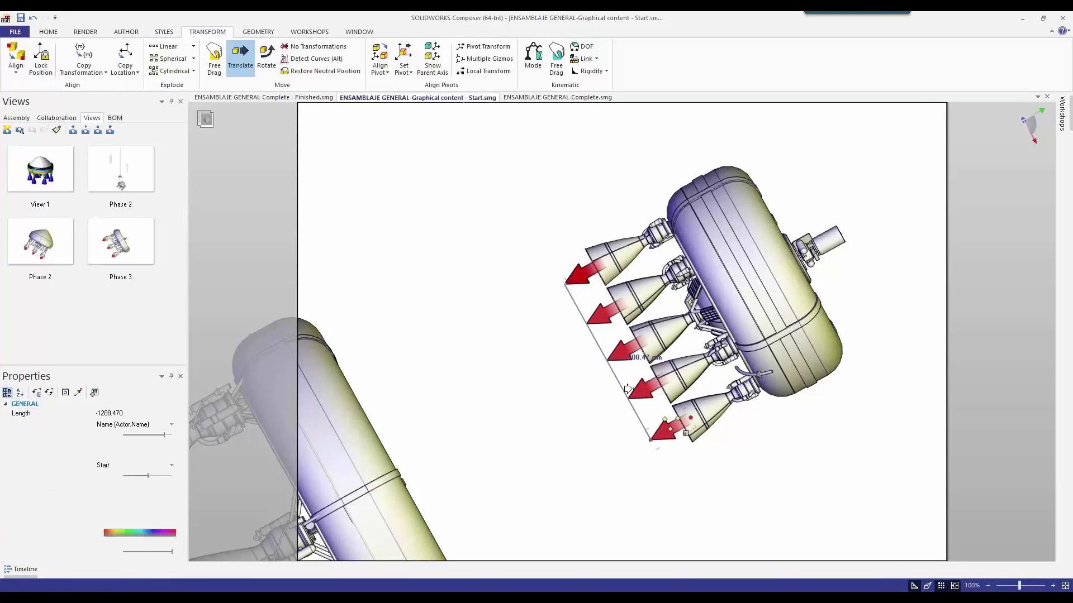
{"action": "left_click", "coordinate": [497, 439]}
Create a view of the two separated stages with the five red arrows and name it Phase 4
{"action": "scroll", "coordinate": [496, 439], "scroll_direction": "down", "scroll_amount": 4}
{"action": "middle_click_drag", "start_coordinate": [486, 471], "coordinate": [604, 376]}
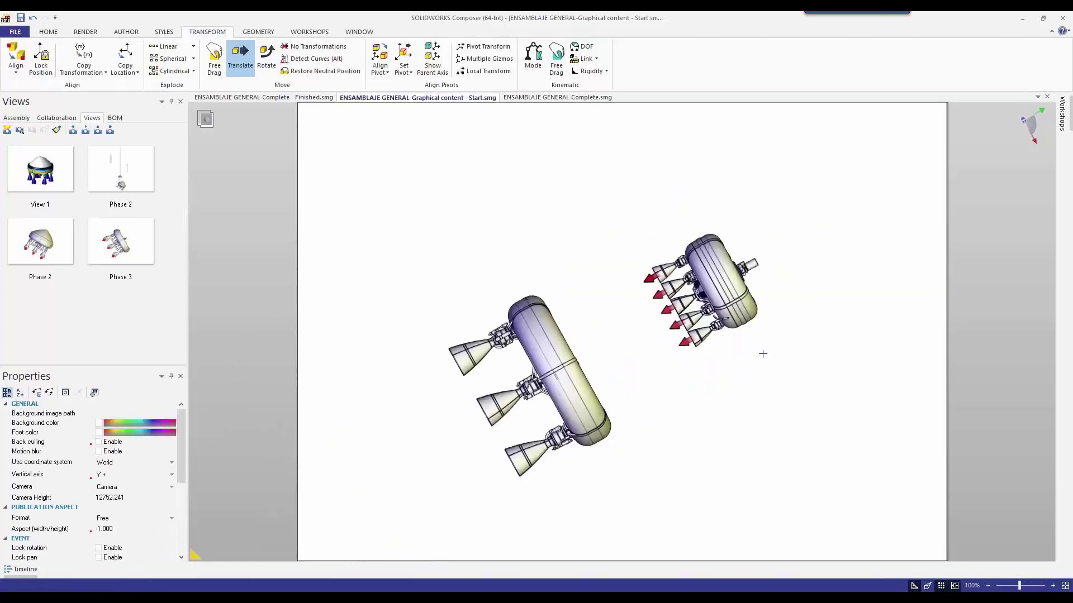
{"action": "scroll", "coordinate": [763, 354], "scroll_direction": "up", "scroll_amount": 3}
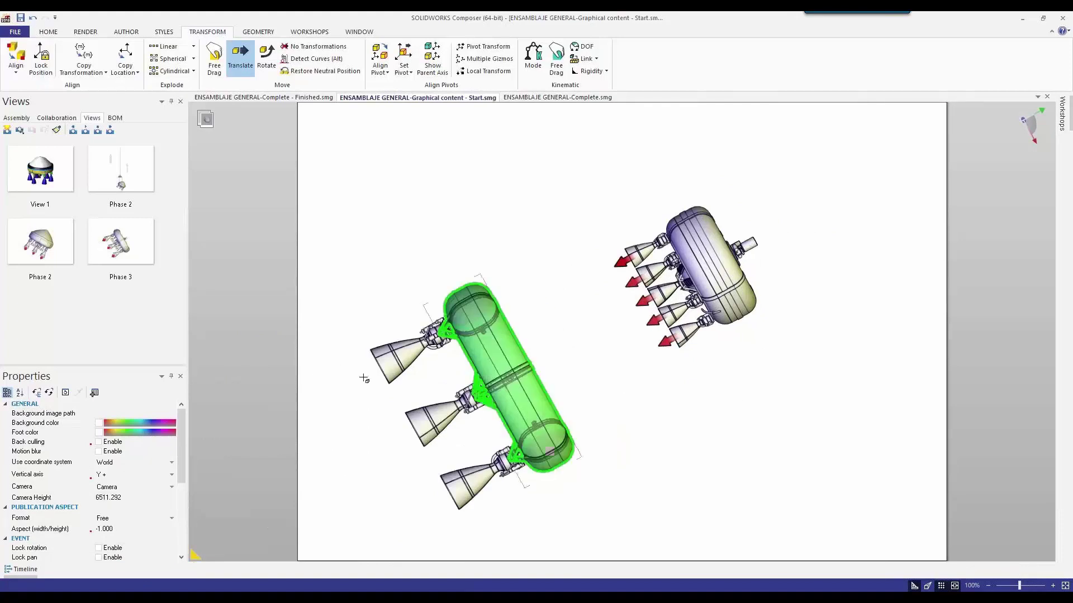
{"action": "left_click", "coordinate": [8, 131]}
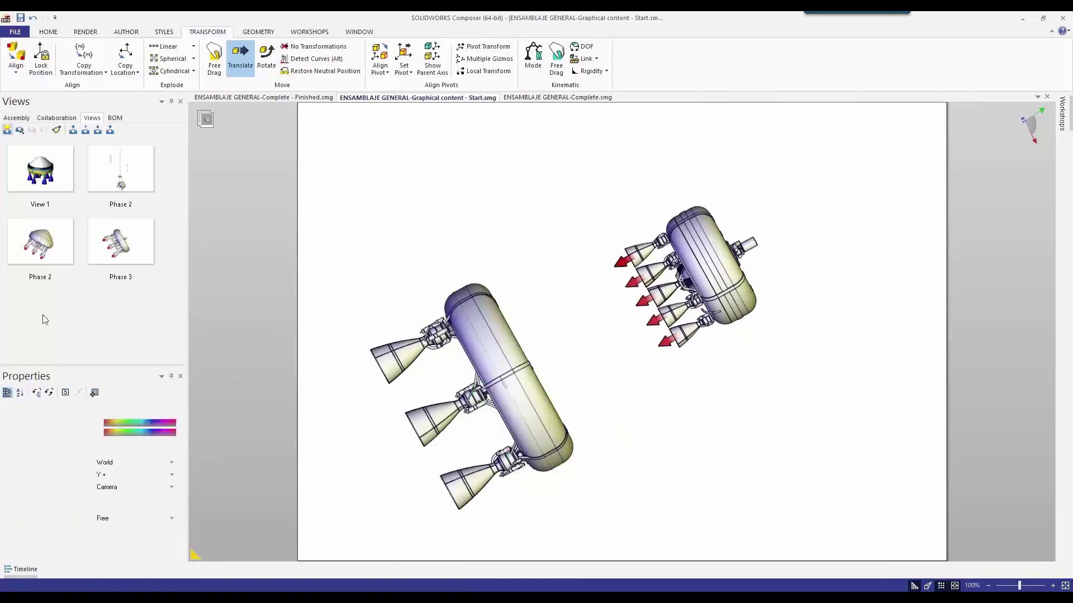
{"action": "left_click", "coordinate": [41, 350]}
{"action": "type", "text": "Phase 4"}
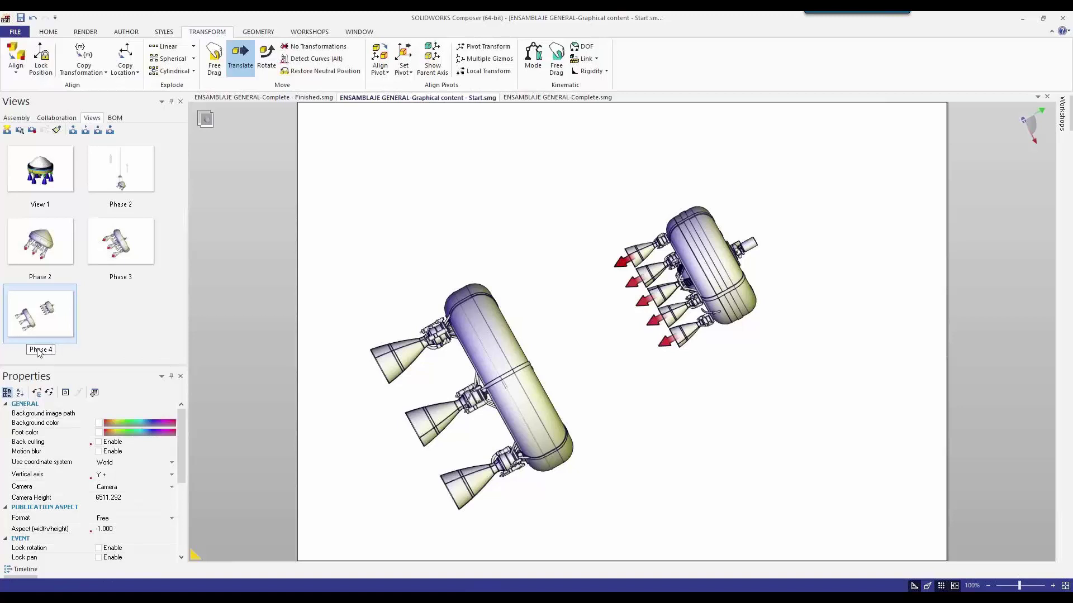
{"action": "key", "text": "Return"}
Hide the detached large-nozzle stage, including its tank and engines
{"action": "left_click_drag", "start_coordinate": [324, 236], "coordinate": [595, 536]}
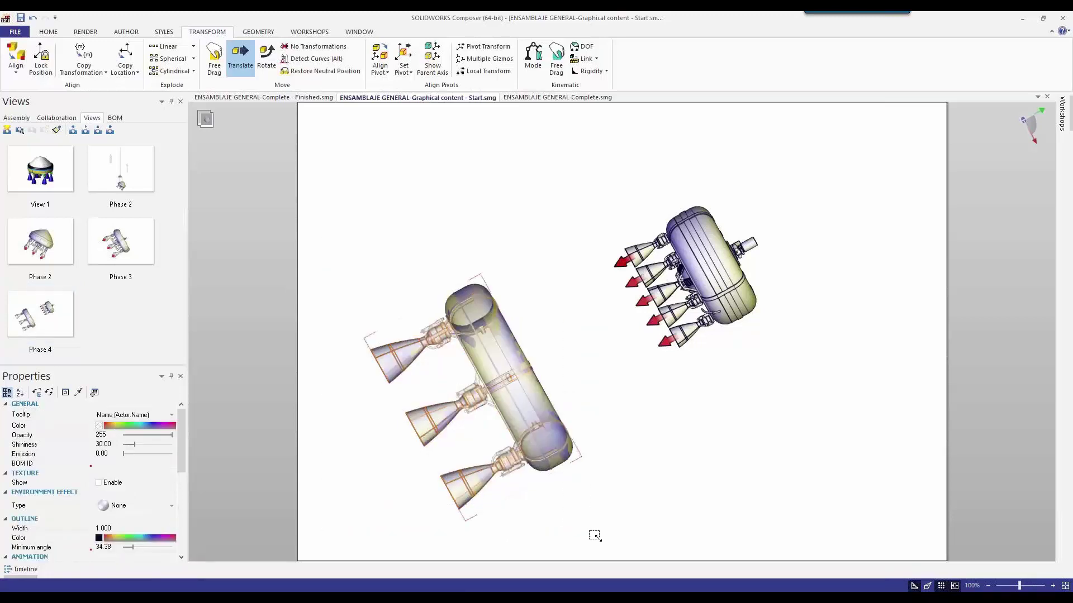
{"action": "left_click", "coordinate": [788, 251]}
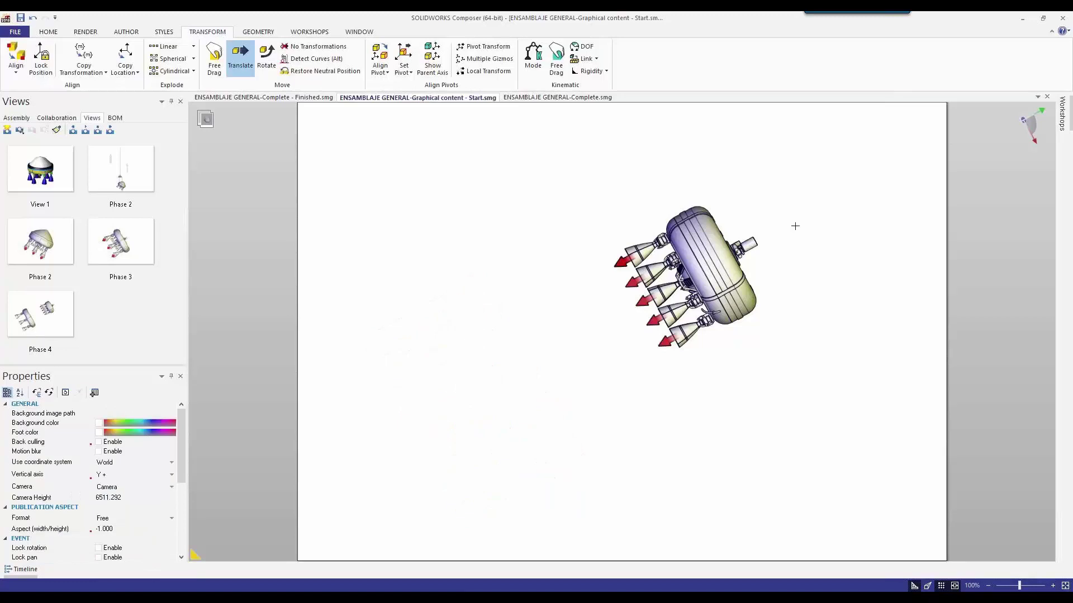
Hide all the red arrows at the small nozzles, including the duplicate overlapping the uppermost one
{"action": "scroll", "coordinate": [795, 232], "scroll_direction": "up", "scroll_amount": 2}
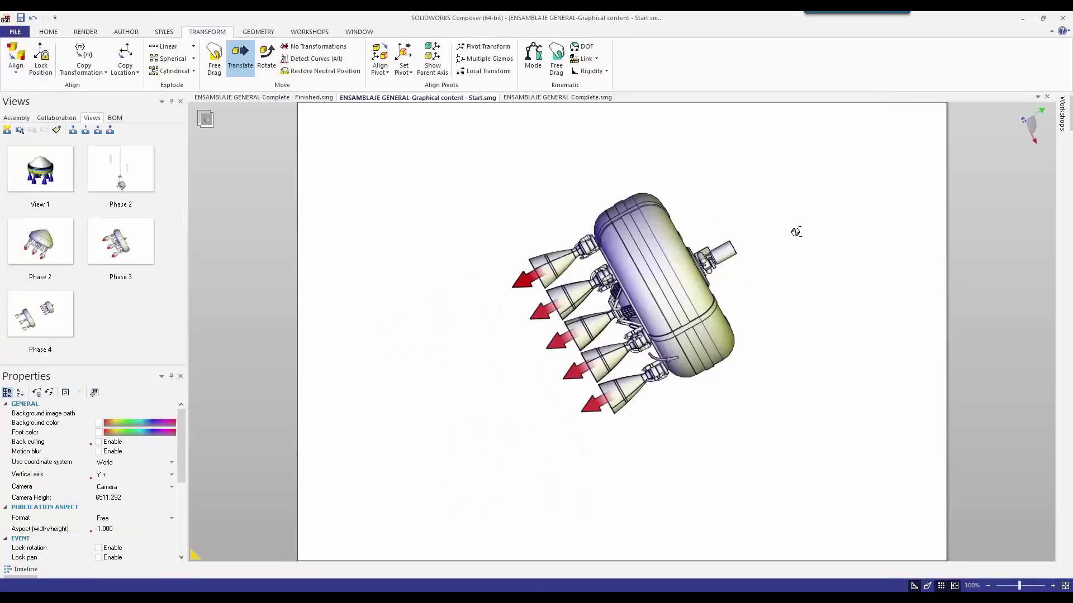
{"action": "left_click", "coordinate": [648, 274]}
{"action": "left_click", "coordinate": [484, 285]}
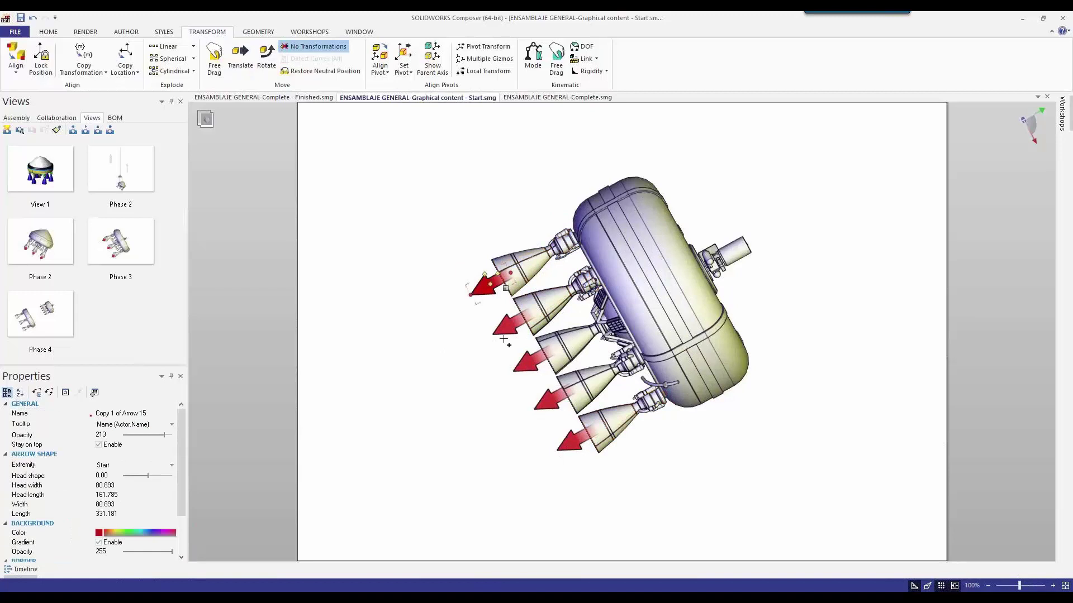
{"action": "left_click", "coordinate": [506, 330], "text": "ctrl"}
{"action": "left_click", "coordinate": [525, 366], "text": "ctrl"}
{"action": "left_click", "coordinate": [546, 401], "text": "ctrl"}
{"action": "left_click", "coordinate": [568, 440], "text": "ctrl"}
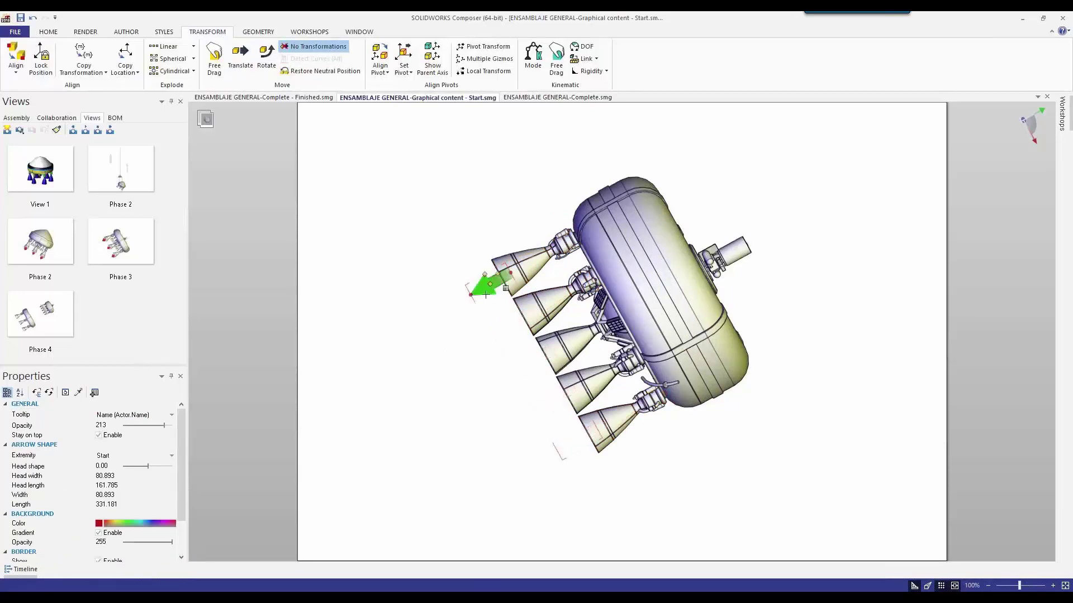
{"action": "left_click", "coordinate": [485, 289]}
{"action": "key", "text": "Delete"}
Select the ring-shaped tank with its small nozzles and translate it backward along the axis, away from the central module
{"action": "scroll", "coordinate": [484, 290], "scroll_direction": "down", "scroll_amount": 3}
{"action": "right_click_drag", "start_coordinate": [591, 338], "coordinate": [577, 297]}
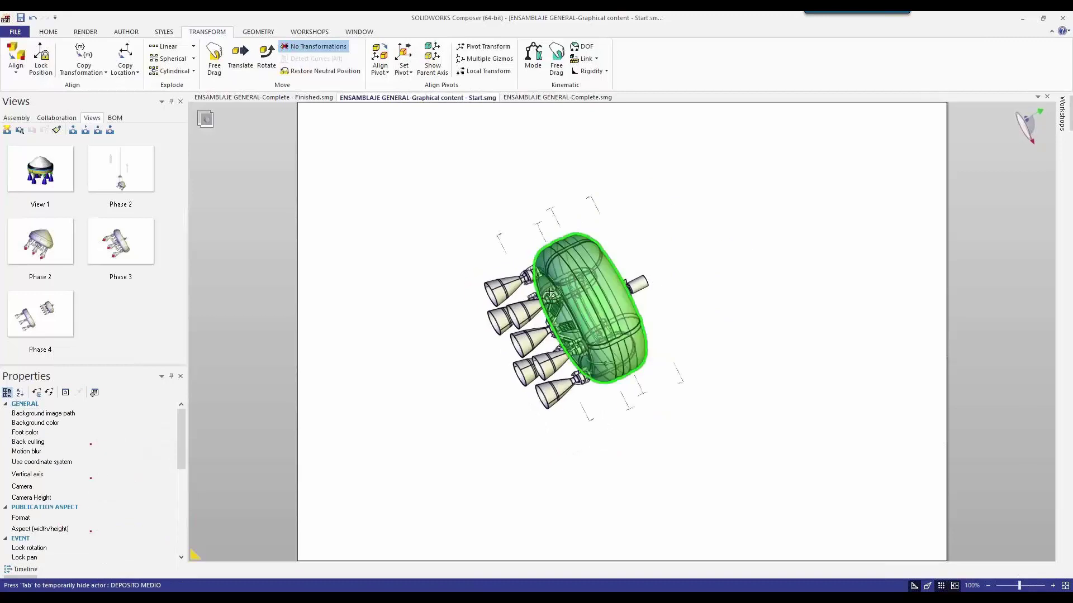
{"action": "left_click", "coordinate": [550, 293]}
{"action": "left_click", "coordinate": [535, 373], "text": "ctrl"}
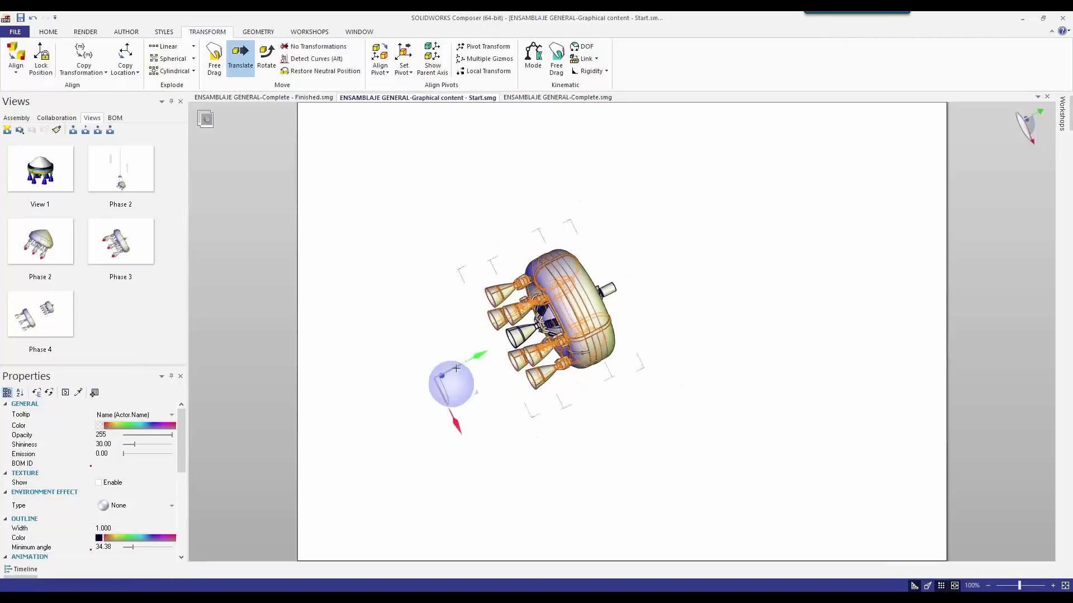
{"action": "left_click_drag", "start_coordinate": [456, 368], "coordinate": [324, 432]}
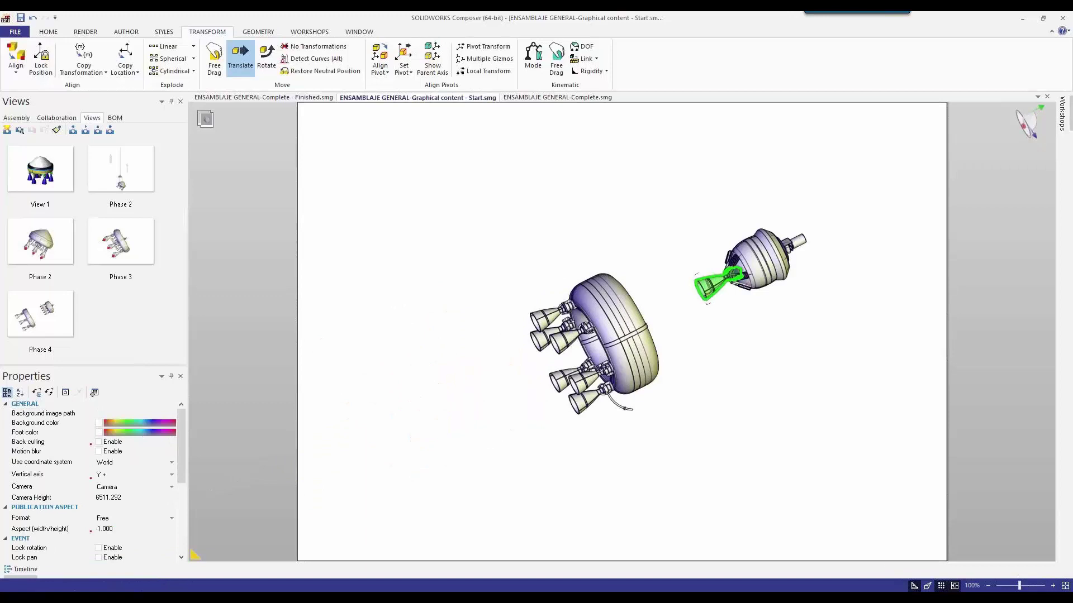
{"action": "left_click", "coordinate": [314, 47]}
Draw an arrow along the axis of the central module, pointing toward its nozzle
{"action": "right_click_drag", "start_coordinate": [496, 393], "coordinate": [792, 317]}
{"action": "scroll", "coordinate": [792, 317], "scroll_direction": "up", "scroll_amount": 3}
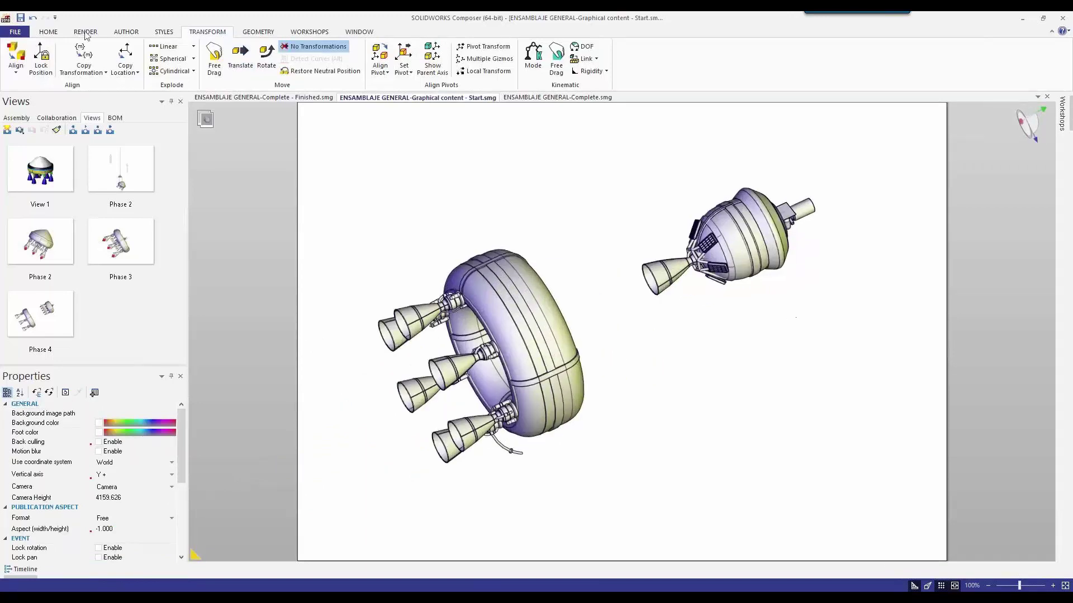
{"action": "left_click", "coordinate": [126, 32]}
{"action": "left_click", "coordinate": [107, 59]}
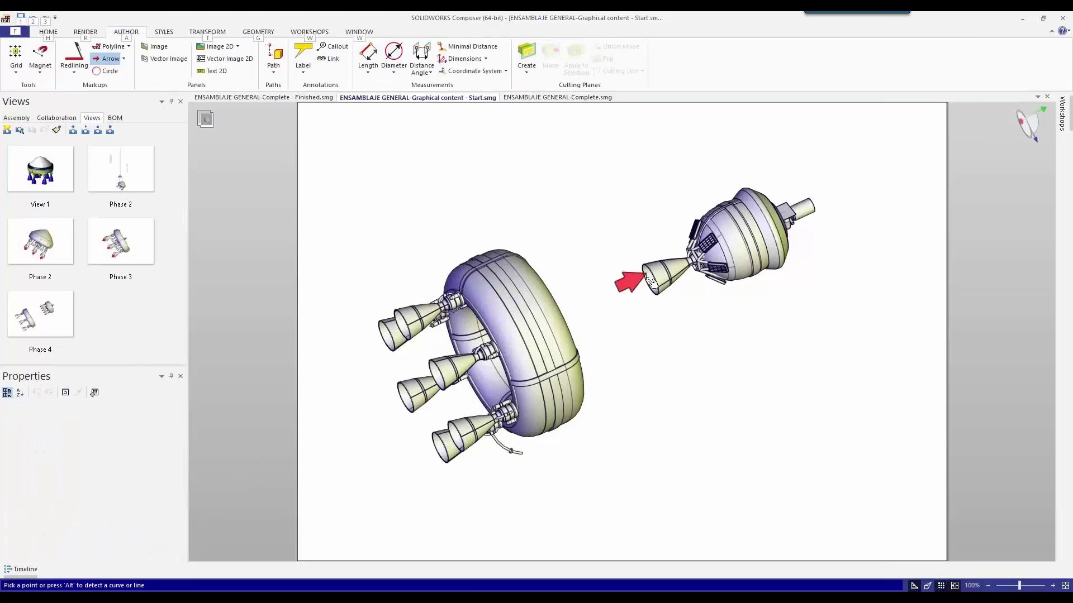
{"action": "left_click", "coordinate": [726, 257]}
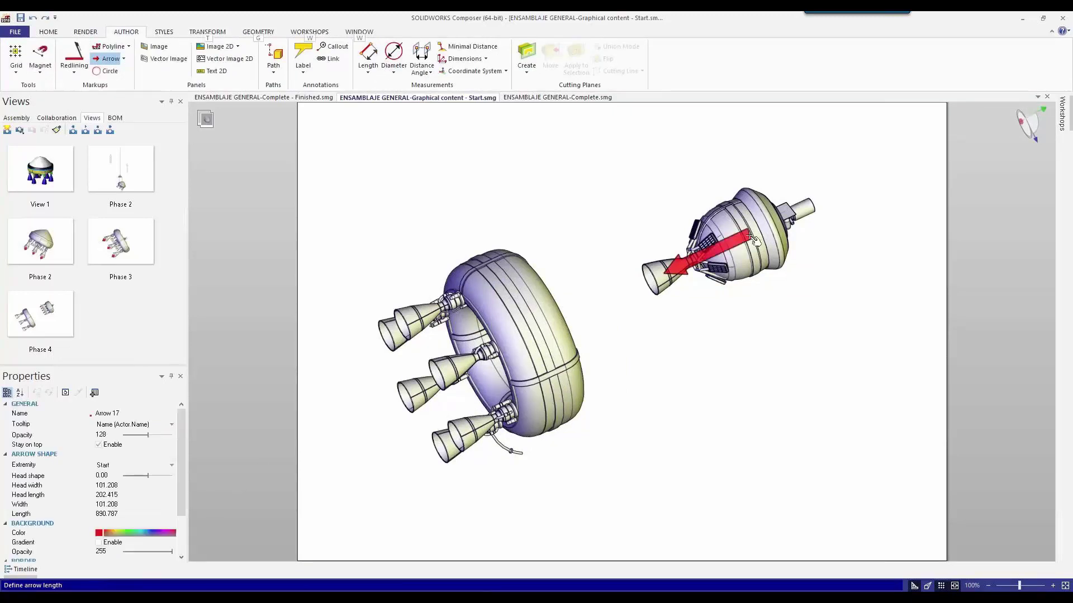
{"action": "left_click", "coordinate": [755, 240]}
Translate the arrow backward along the axis to the central module's nozzle exit and shorten it to about 590
{"action": "left_click", "coordinate": [207, 32]}
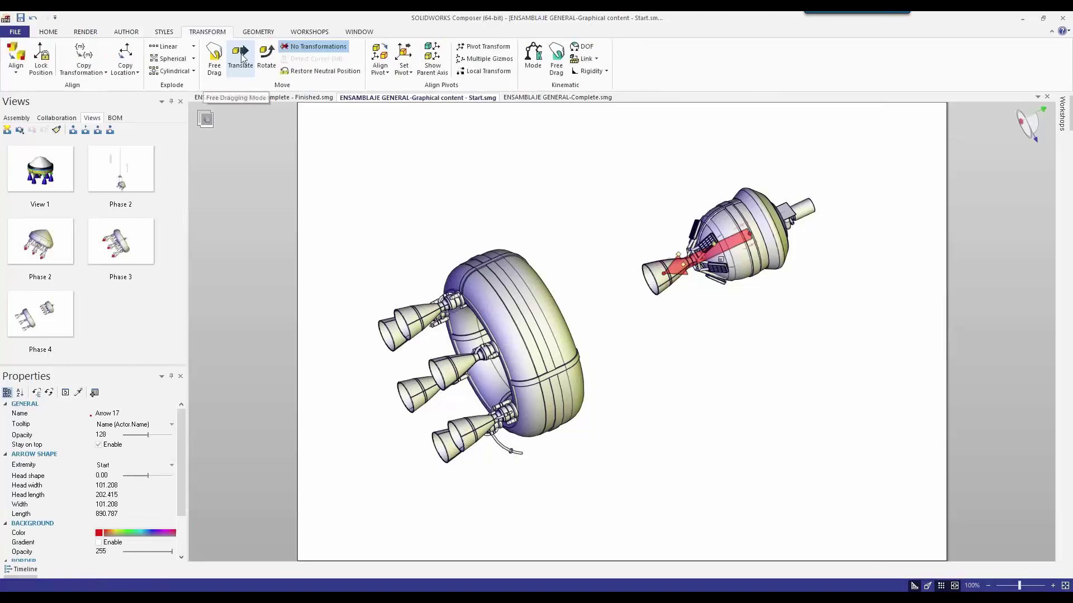
{"action": "left_click", "coordinate": [240, 56]}
{"action": "left_click_drag", "start_coordinate": [706, 252], "coordinate": [661, 272]}
Set the nozzle arrow's background color to dark red from the standard color palette
{"action": "left_click", "coordinate": [142, 533]}
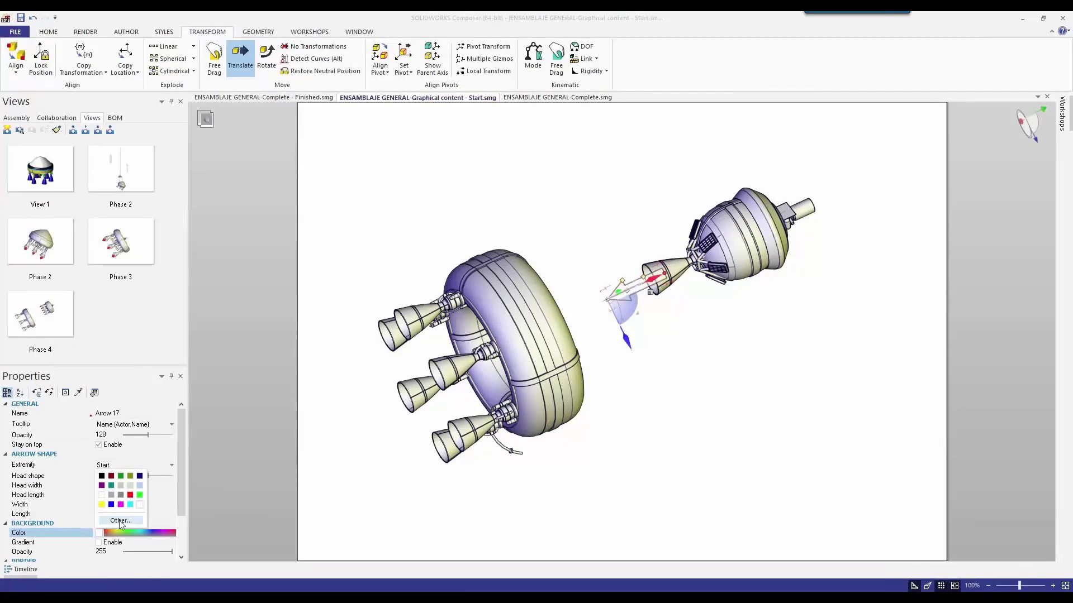
{"action": "left_click", "coordinate": [119, 520]}
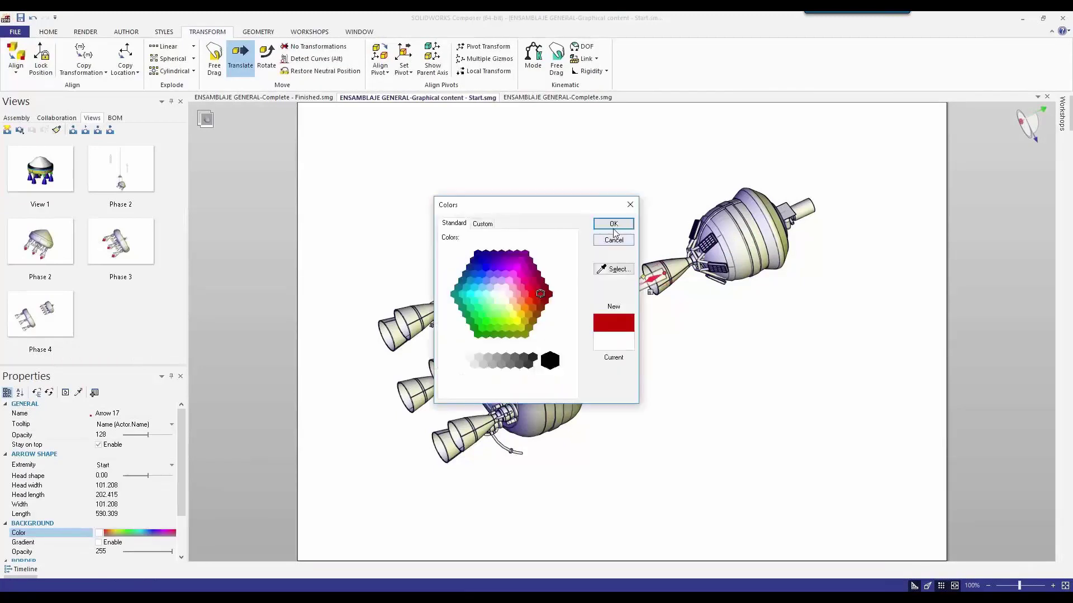
{"action": "left_click", "coordinate": [613, 225]}
{"action": "left_click", "coordinate": [559, 419]}
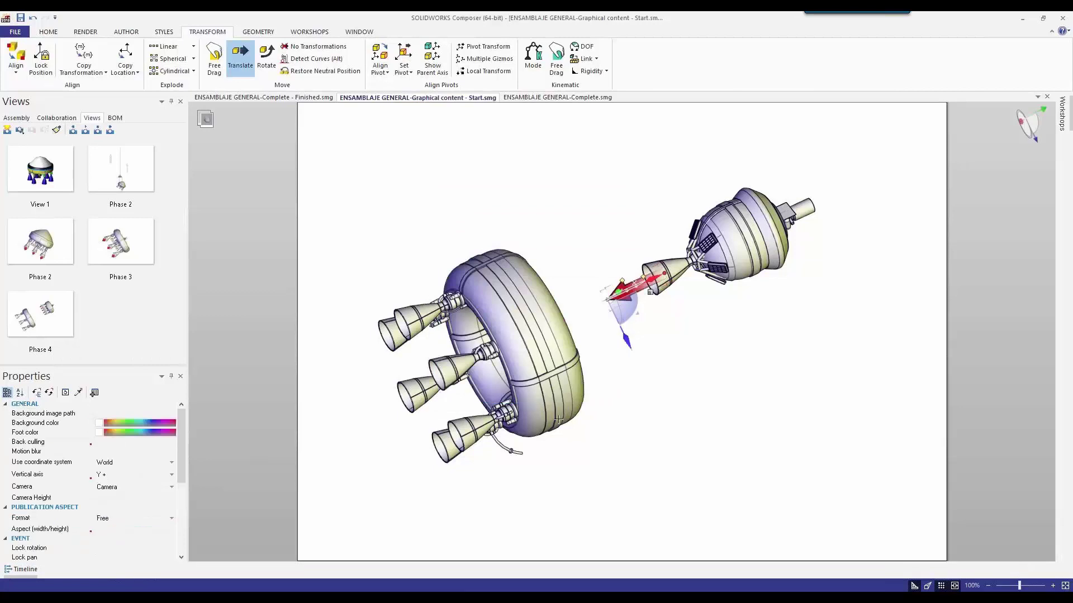
Create a view of the separated ring tank and central module with the red arrow and name it Phase 5
{"action": "scroll", "coordinate": [413, 249], "scroll_direction": "up", "scroll_amount": 2}
{"action": "left_click", "coordinate": [7, 129]}
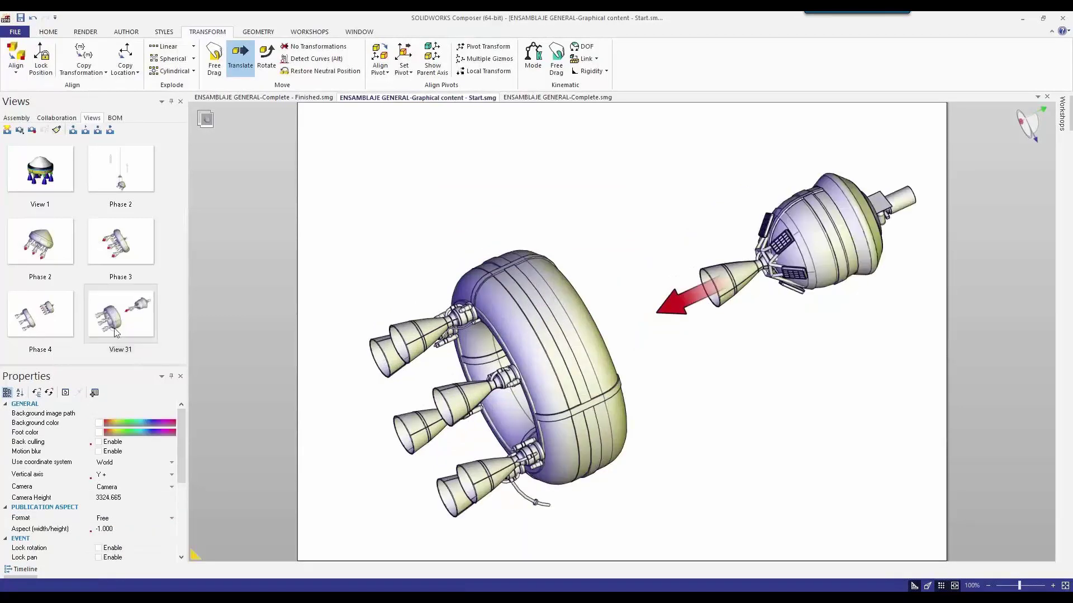
{"action": "left_click", "coordinate": [129, 351]}
{"action": "type", "text": "Phase 5"}
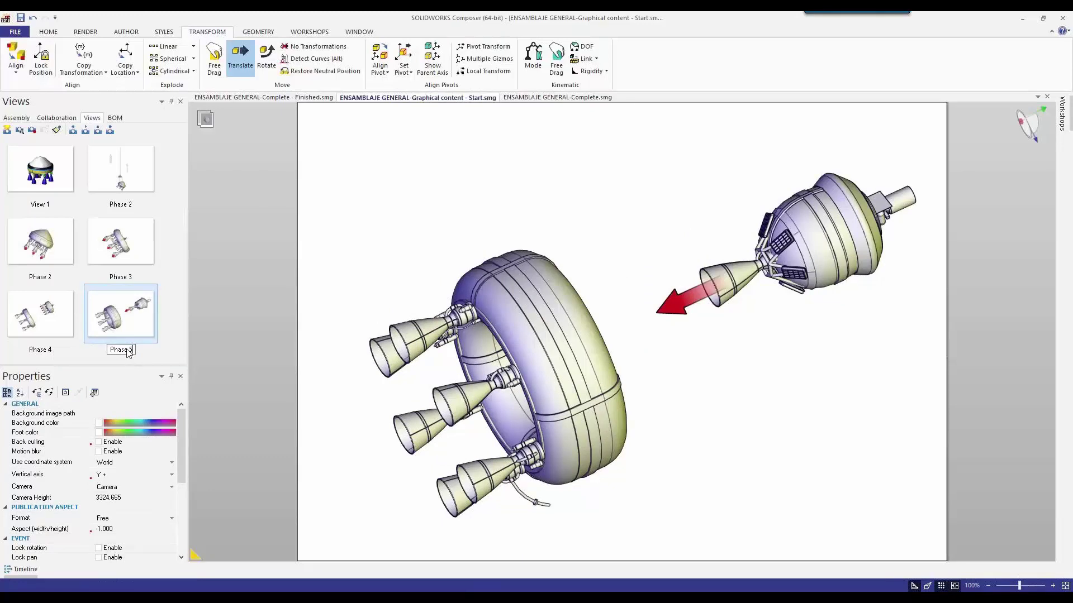
{"action": "key", "text": "Return"}
Hide the ring-shaped tank with its small nozzles and the red arrow at the central module
{"action": "left_click_drag", "start_coordinate": [326, 208], "coordinate": [640, 535]}
{"action": "key", "text": "Delete"}
{"action": "left_click", "coordinate": [681, 300]}
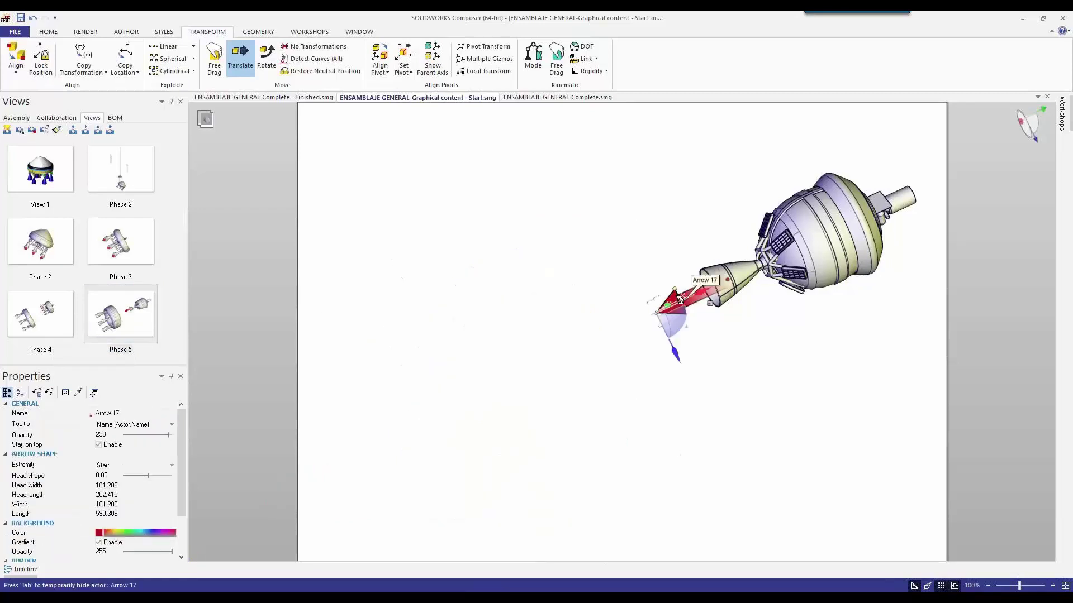
{"action": "key", "text": "Delete"}
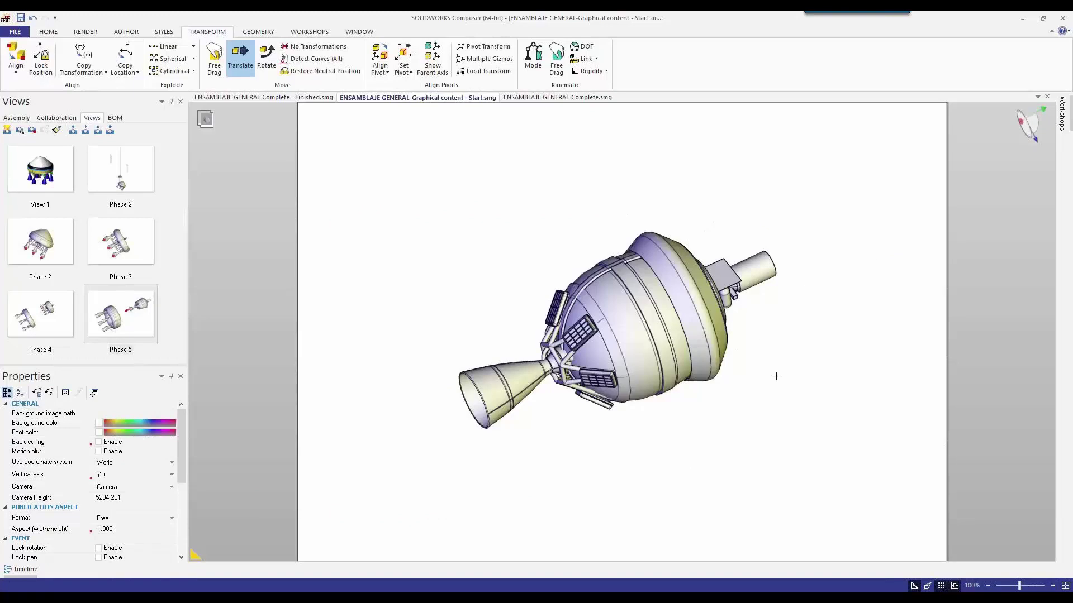
Select all parts of the central module and generate BOM IDs for the selection
{"action": "scroll", "coordinate": [776, 376], "scroll_direction": "down", "scroll_amount": 2}
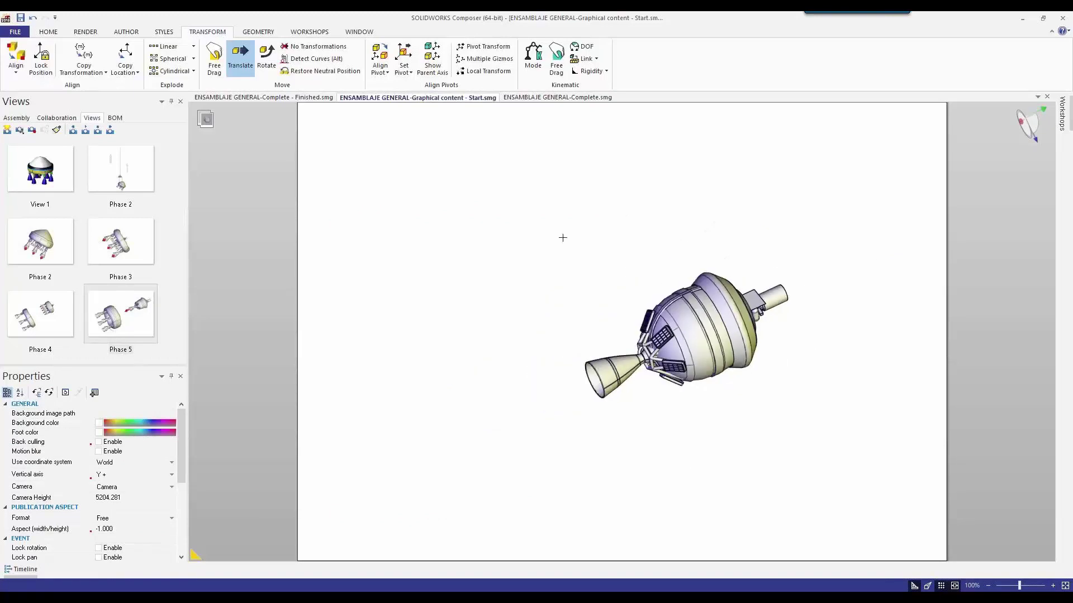
{"action": "left_click_drag", "start_coordinate": [509, 186], "coordinate": [838, 456]}
{"action": "left_click", "coordinate": [309, 32]}
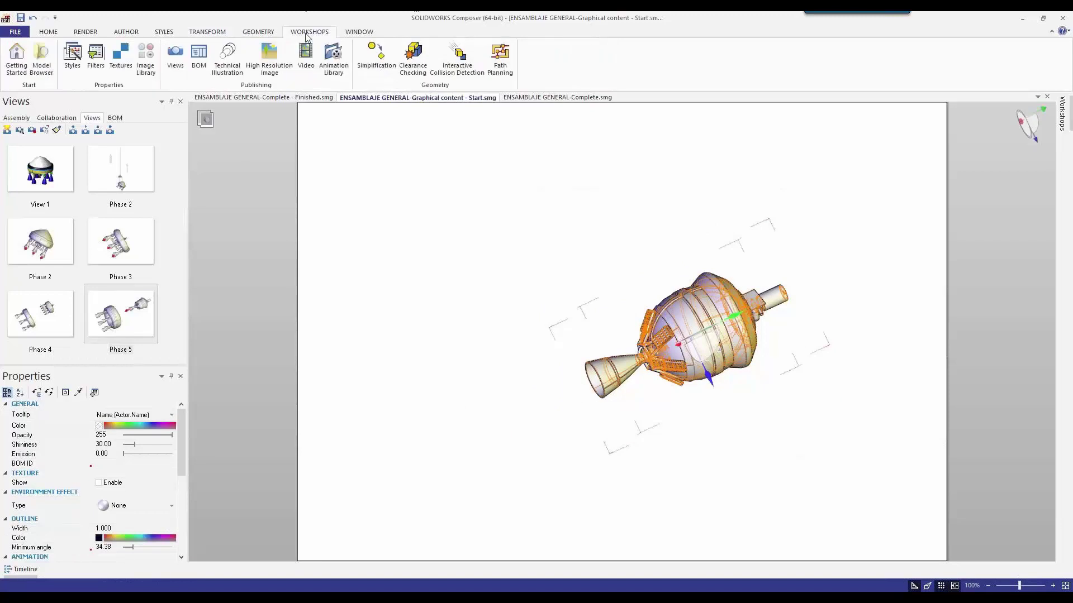
{"action": "left_click", "coordinate": [200, 63]}
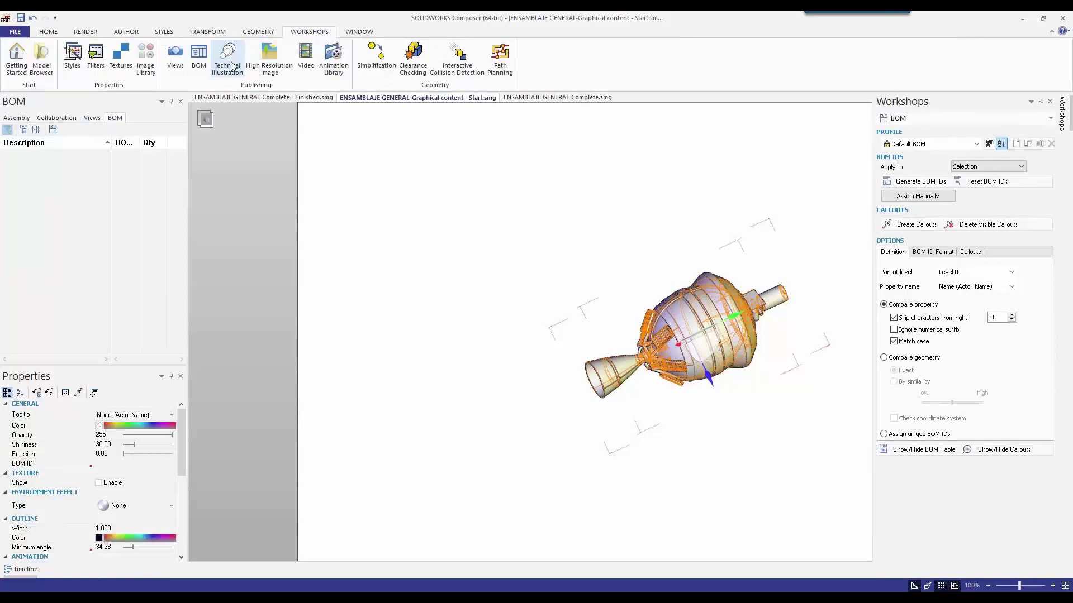
{"action": "left_click", "coordinate": [921, 182]}
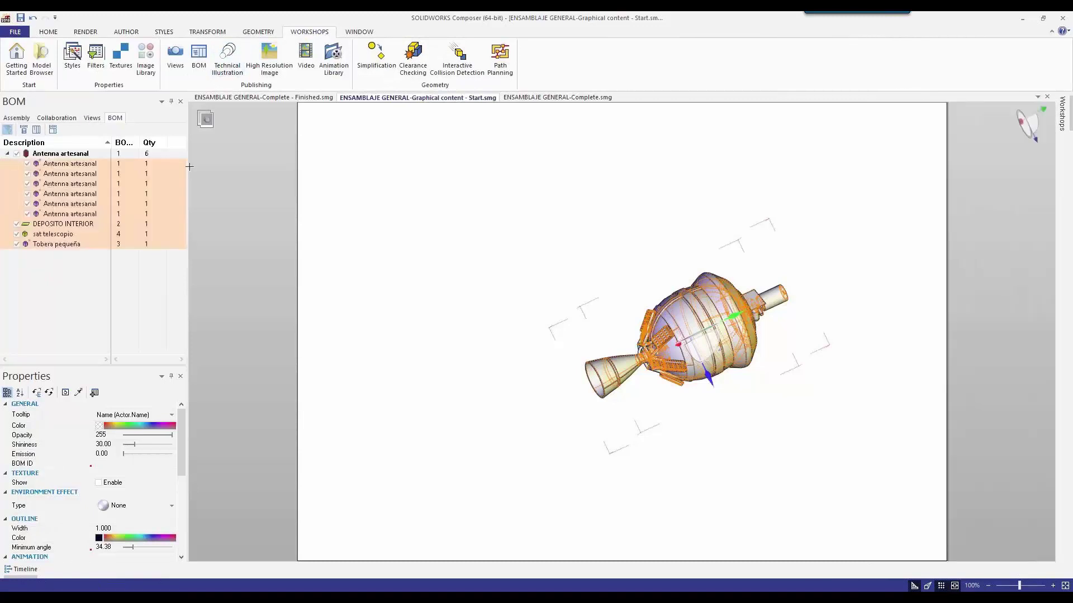
Widen the BOM list and show the BOM table on the page
{"action": "left_click_drag", "start_coordinate": [190, 167], "coordinate": [206, 168]}
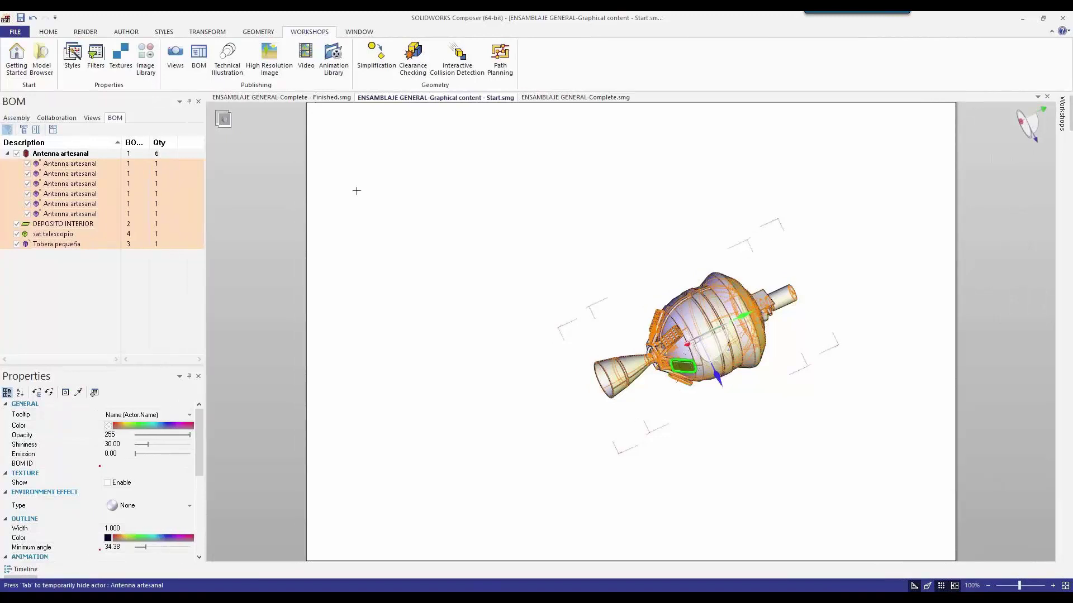
{"action": "left_click", "coordinate": [1062, 115]}
{"action": "left_click", "coordinate": [912, 449]}
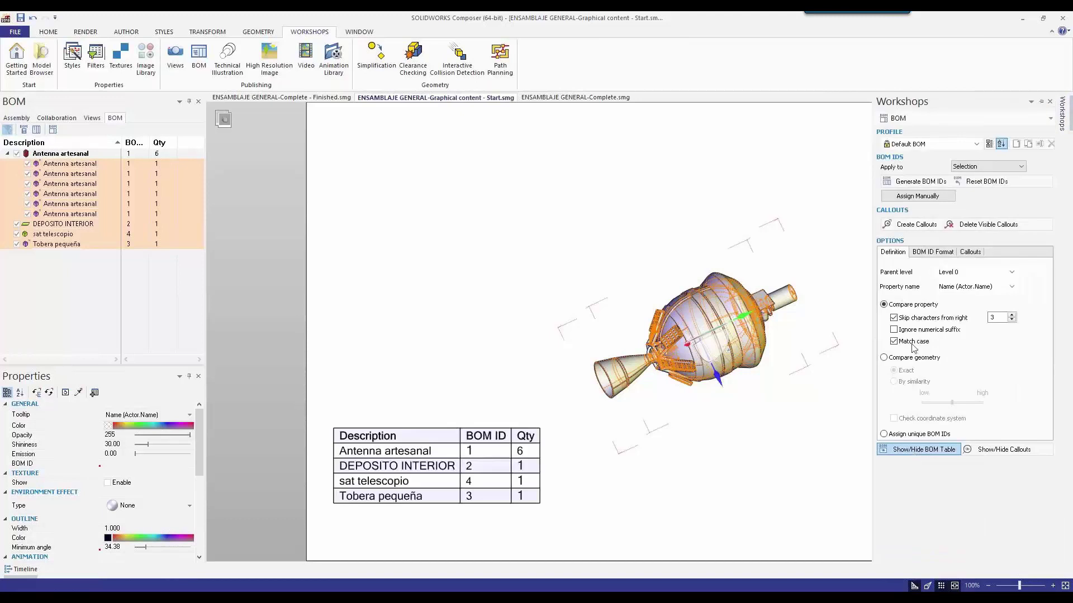
Create callouts for the central module's parts, set their auto alignment to Top and move them closer to the module
{"action": "left_click", "coordinate": [907, 224]}
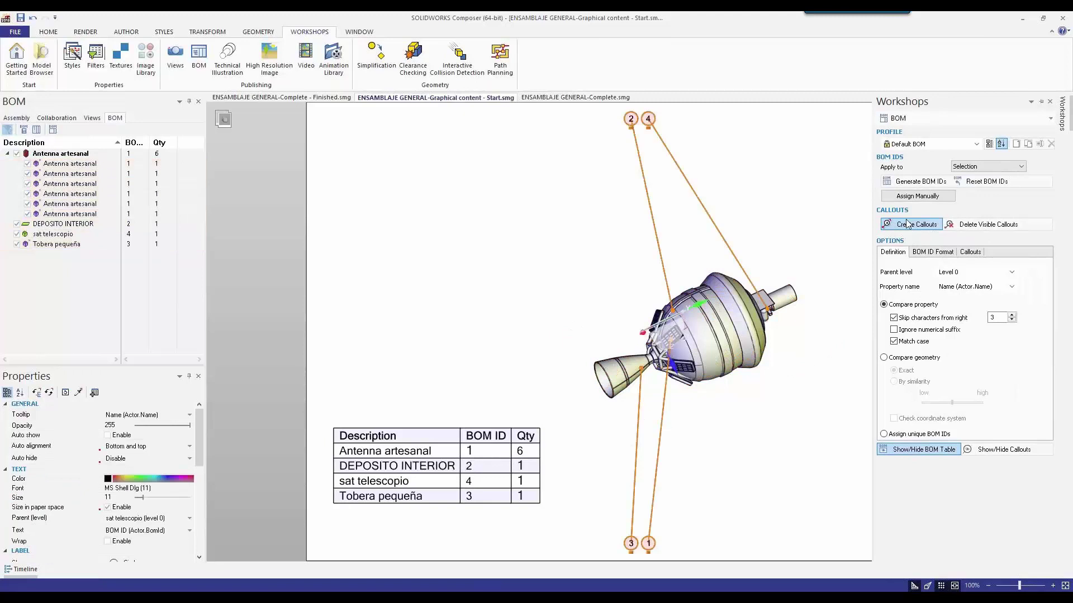
{"action": "left_click", "coordinate": [141, 447]}
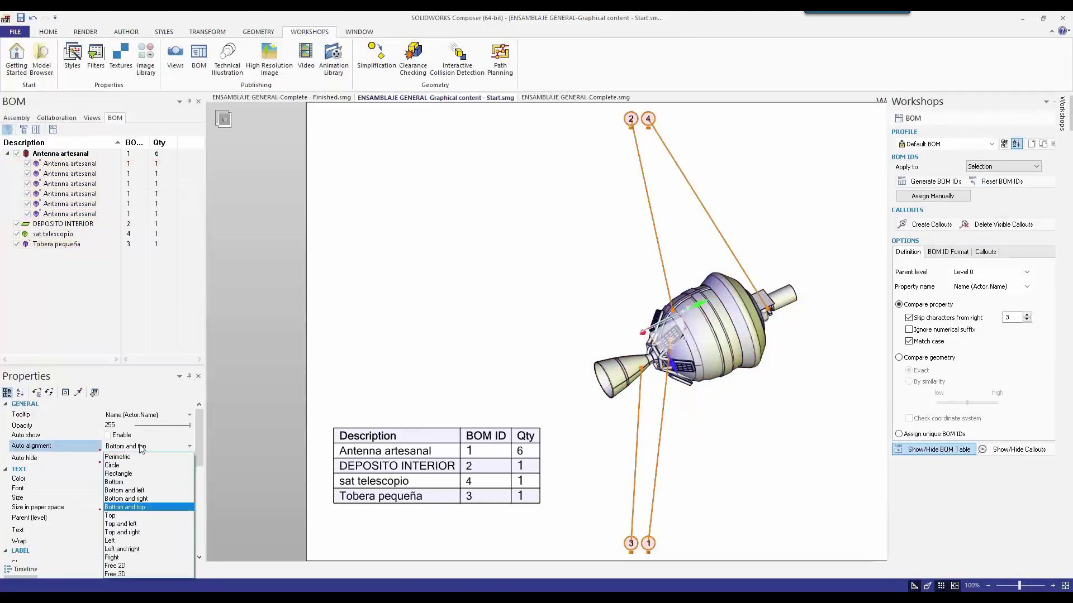
{"action": "left_click", "coordinate": [126, 515]}
{"action": "left_click_drag", "start_coordinate": [665, 118], "coordinate": [660, 175]}
Add a horizontal magnetic line about 86 long above the central module and attach the four callouts to it
{"action": "left_click", "coordinate": [126, 32]}
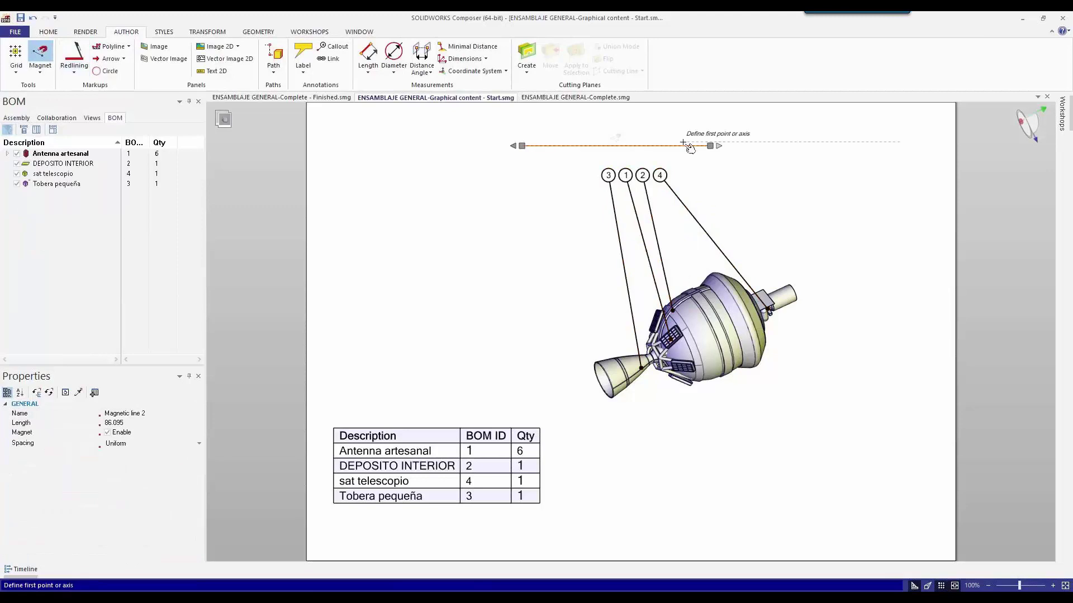
{"action": "left_click", "coordinate": [681, 224]}
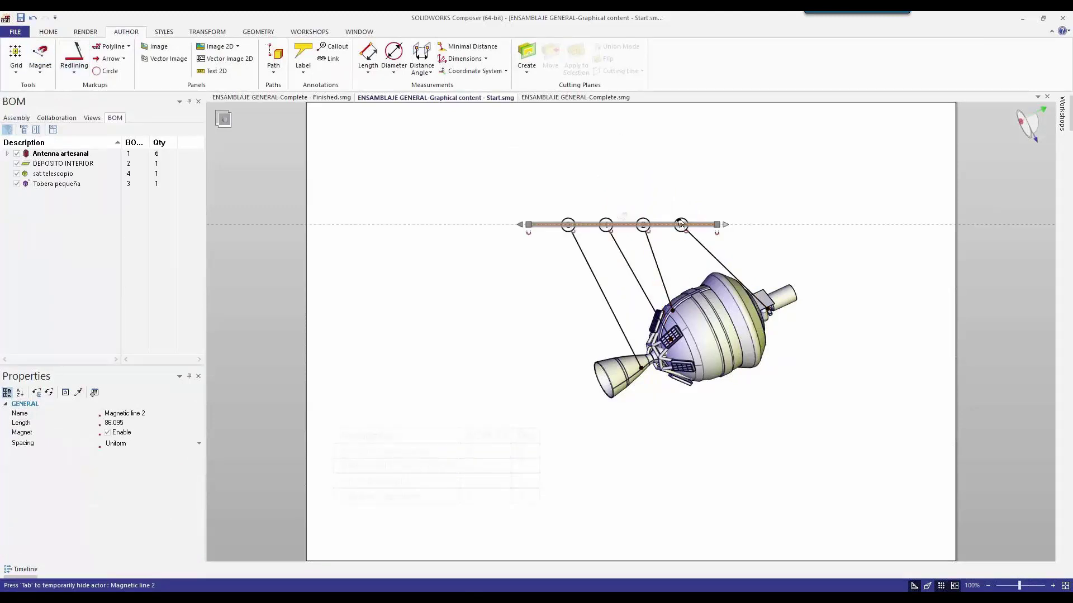
{"action": "left_click_drag", "start_coordinate": [681, 224], "coordinate": [688, 208]}
Tilt the magnetic line with its callouts and align it with the axis of the central module's nozzle
{"action": "mouse_move", "coordinate": [531, 204]}
{"action": "left_mouse_down"}
{"action": "mouse_move", "coordinate": [549, 206]}
{"action": "mouse_move", "coordinate": [556, 241]}
{"action": "mouse_move", "coordinate": [559, 205]}
{"action": "mouse_move", "coordinate": [568, 237]}
{"action": "mouse_move", "coordinate": [551, 278]}
{"action": "left_mouse_up"}
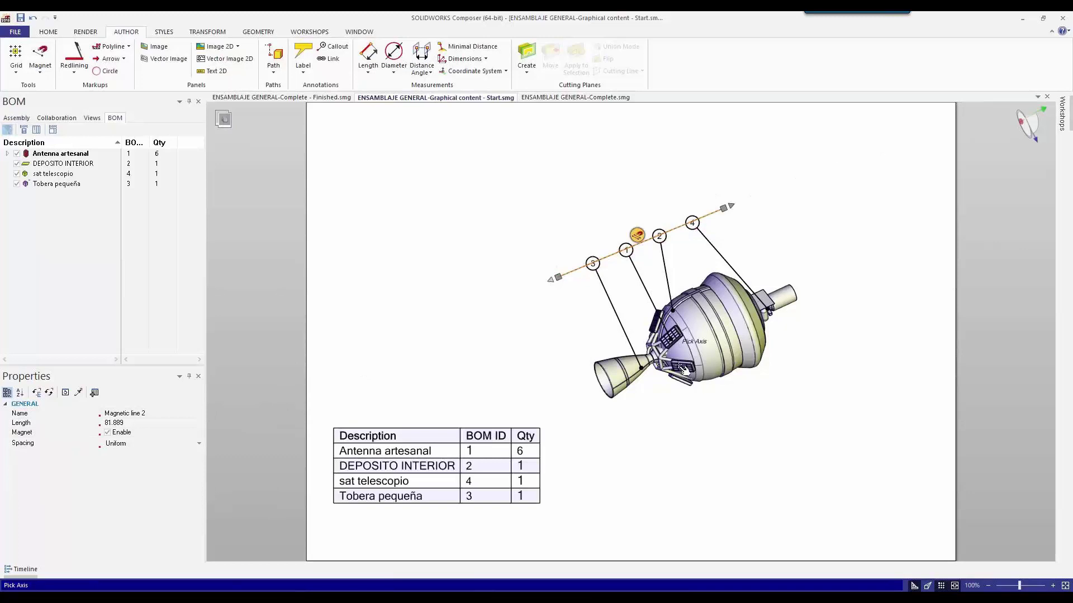
{"action": "left_click", "coordinate": [632, 376]}
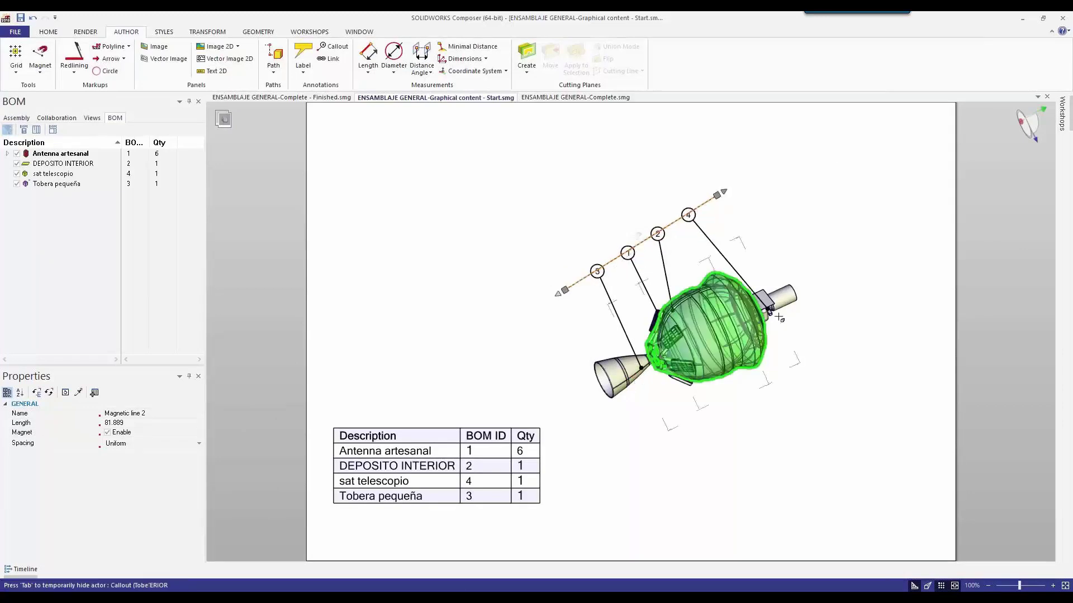
{"action": "left_click", "coordinate": [763, 166]}
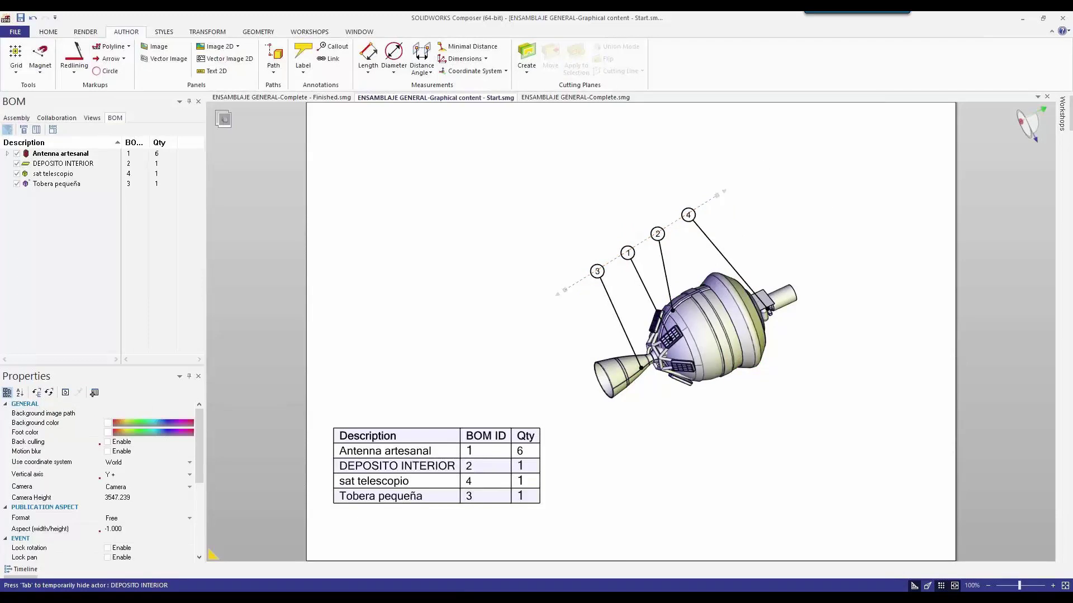
Move the magnetic line with its callouts away from the enlarged module and nudge the BOM table slightly upward
{"action": "scroll", "coordinate": [670, 324], "scroll_direction": "up", "scroll_amount": 2}
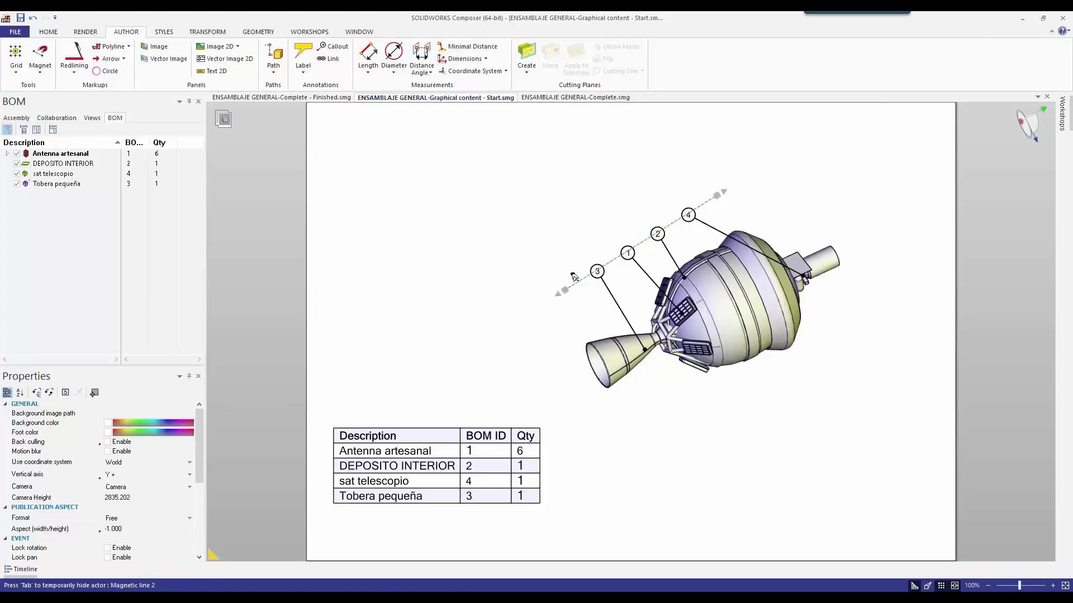
{"action": "left_click_drag", "start_coordinate": [574, 278], "coordinate": [552, 249]}
{"action": "left_click", "coordinate": [475, 408]}
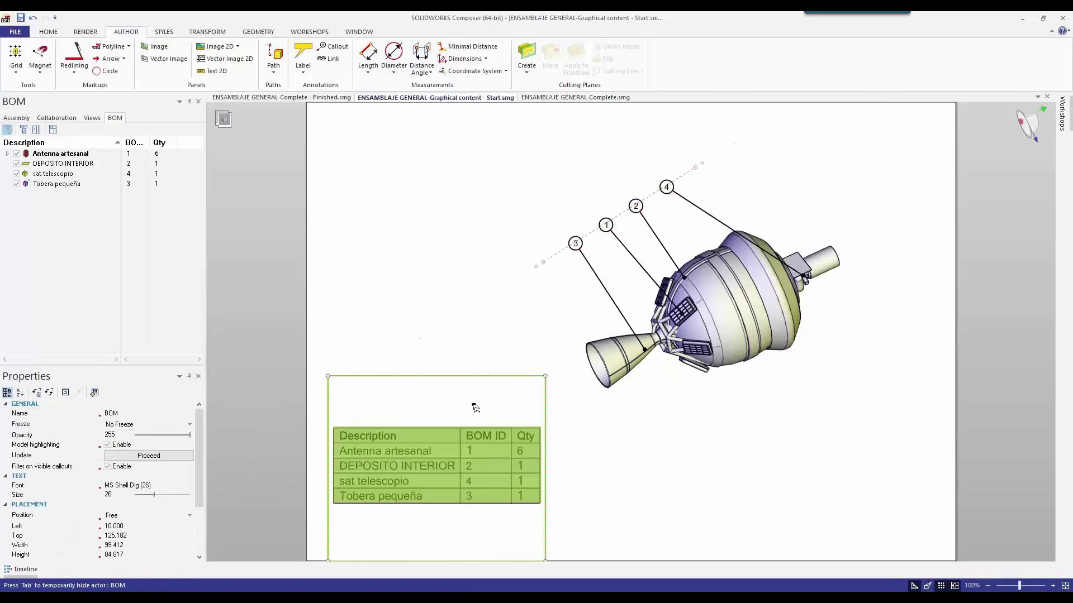
{"action": "left_click_drag", "start_coordinate": [475, 407], "coordinate": [481, 390]}
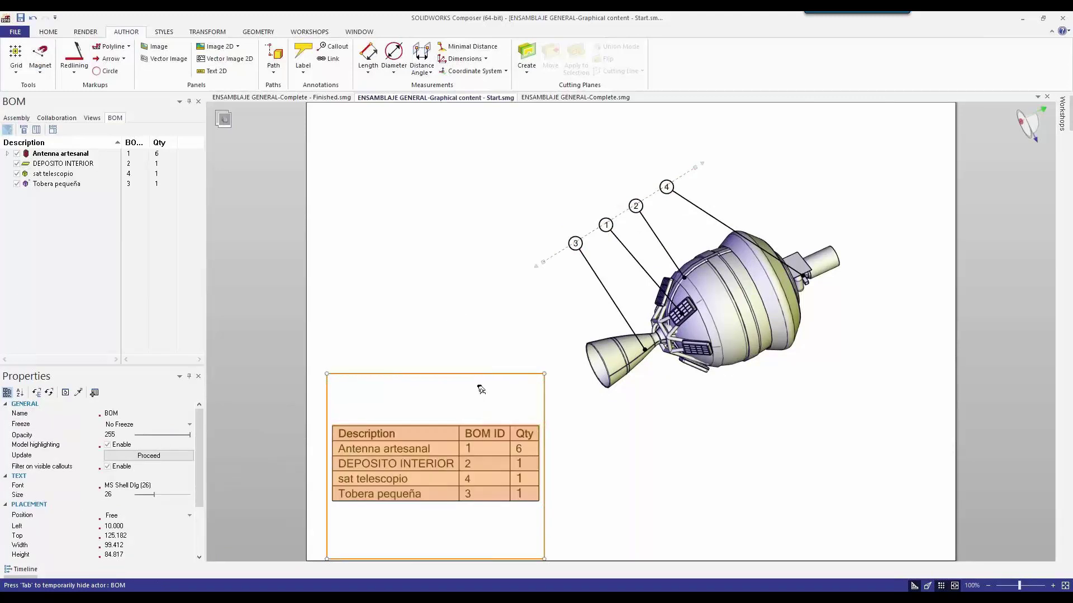
{"action": "key", "text": "Escape"}
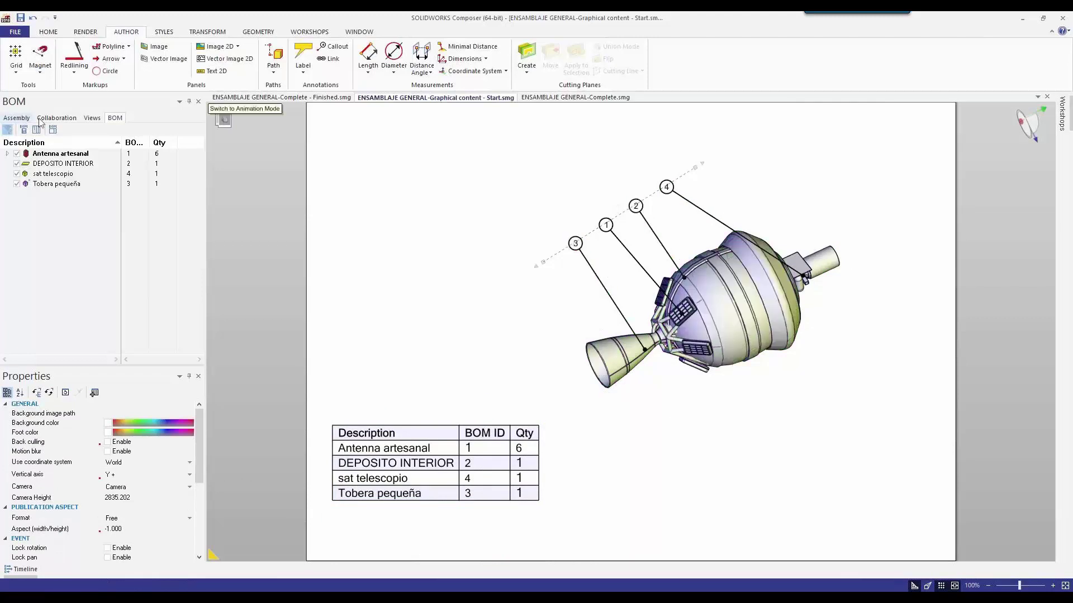
Create a new view of the central module with its numbered callouts and BOM table
{"action": "left_click", "coordinate": [92, 118]}
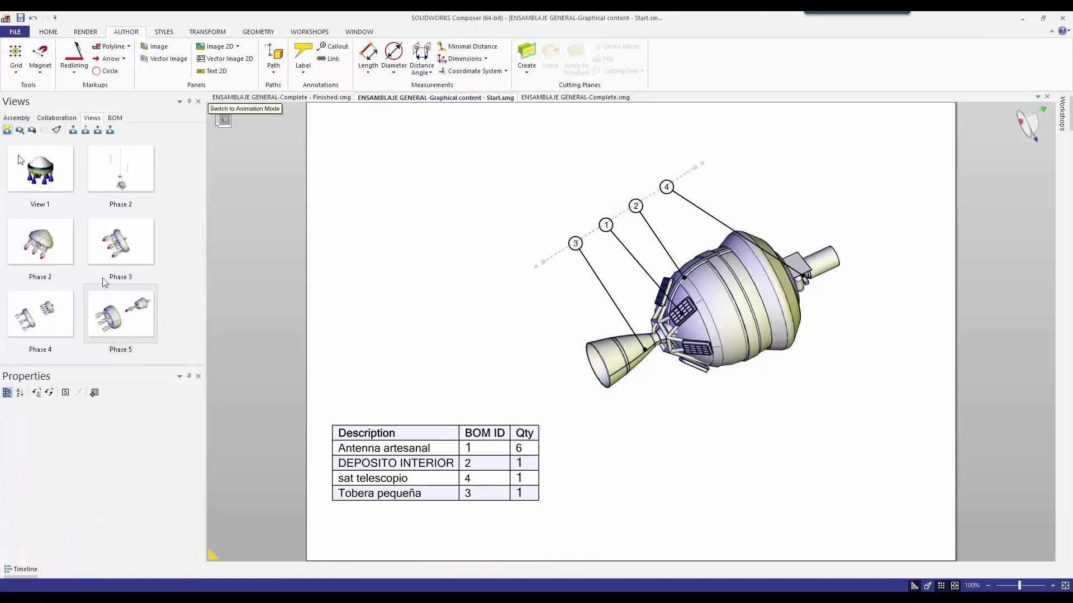
{"action": "left_click", "coordinate": [8, 129]}
{"action": "left_click_drag", "start_coordinate": [200, 263], "coordinate": [200, 213]}
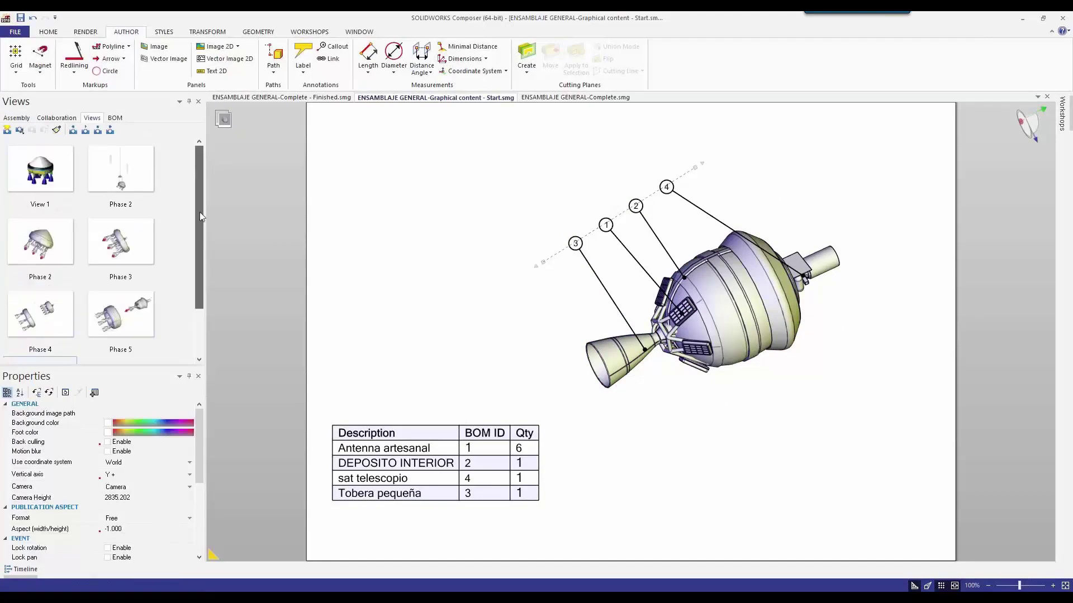
Review the saved views by displaying View 1, the hanging-capsule launch view and Phase 5
{"action": "left_click", "coordinate": [34, 176]}
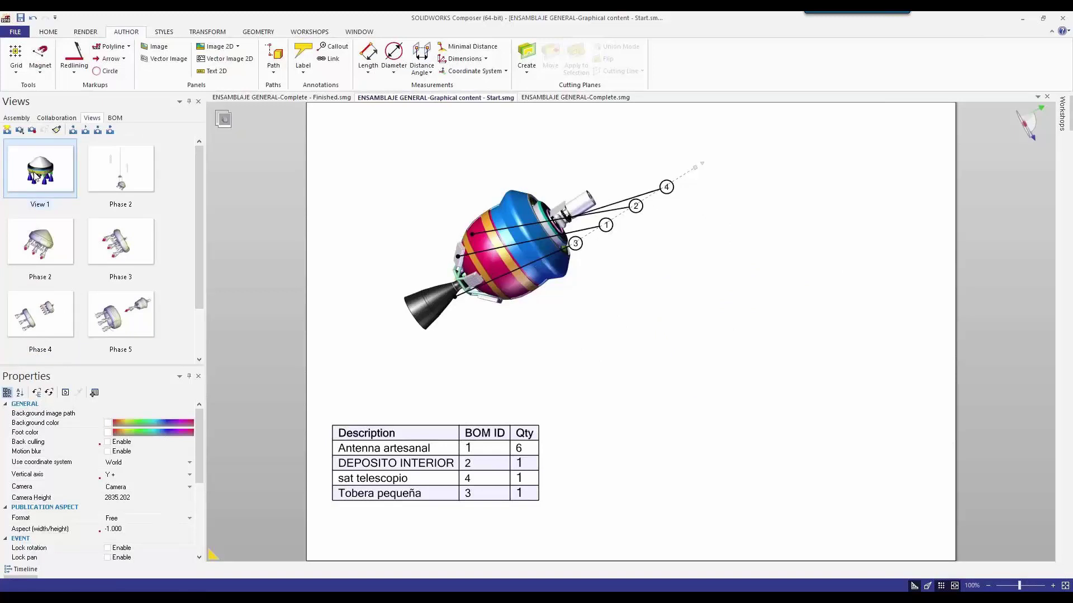
{"action": "left_click", "coordinate": [120, 182]}
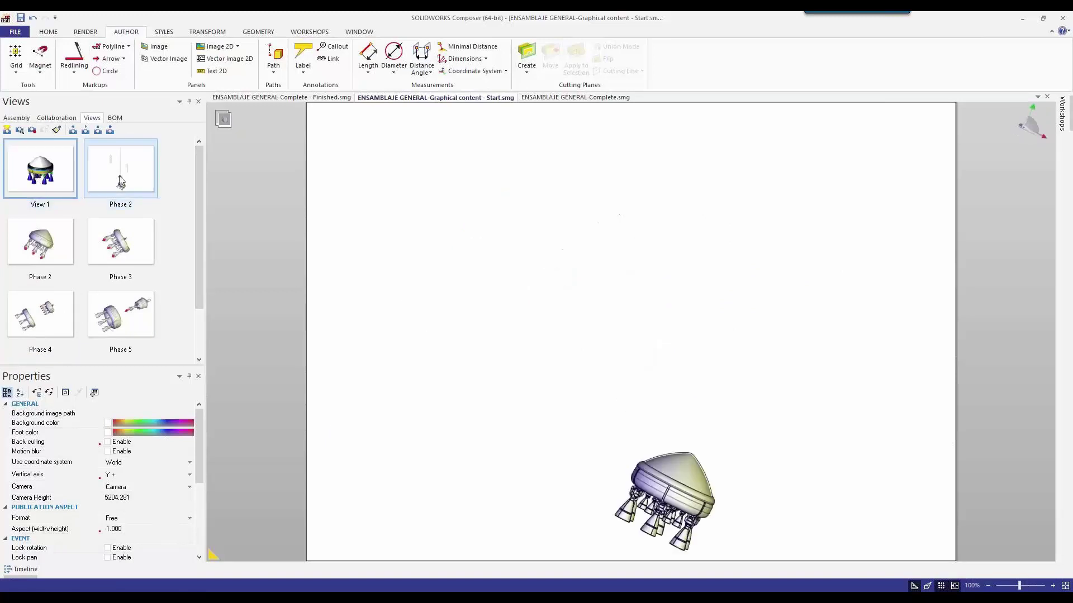
{"action": "left_click", "coordinate": [126, 331]}
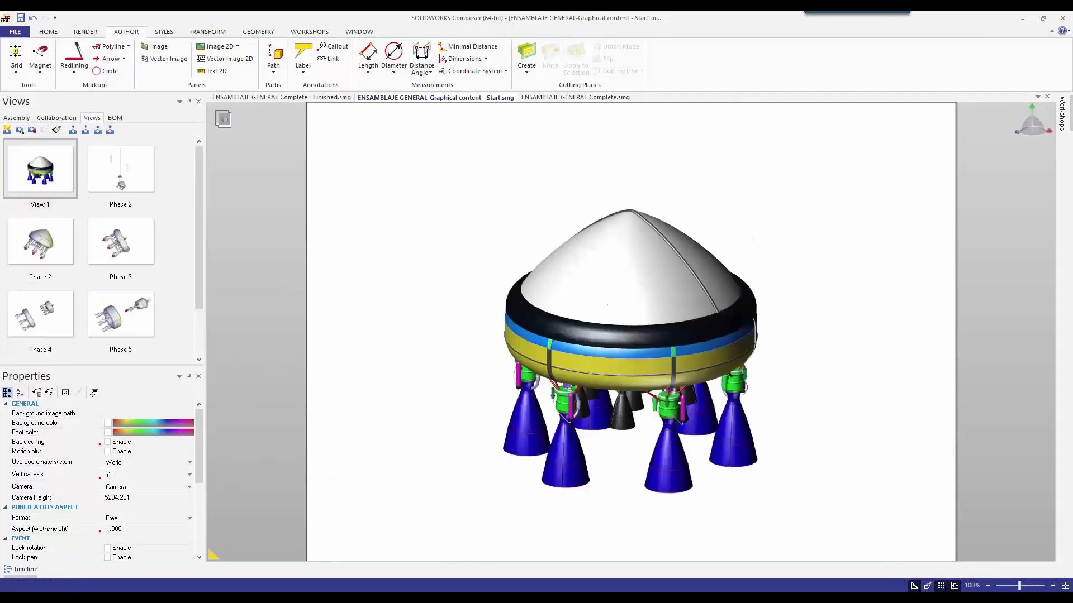
Add the 2D text "Phase 1 up to an altitude of 22 000m" to the Phase 1 view, in the empty area beside the cable
{"action": "left_click", "coordinate": [132, 178]}
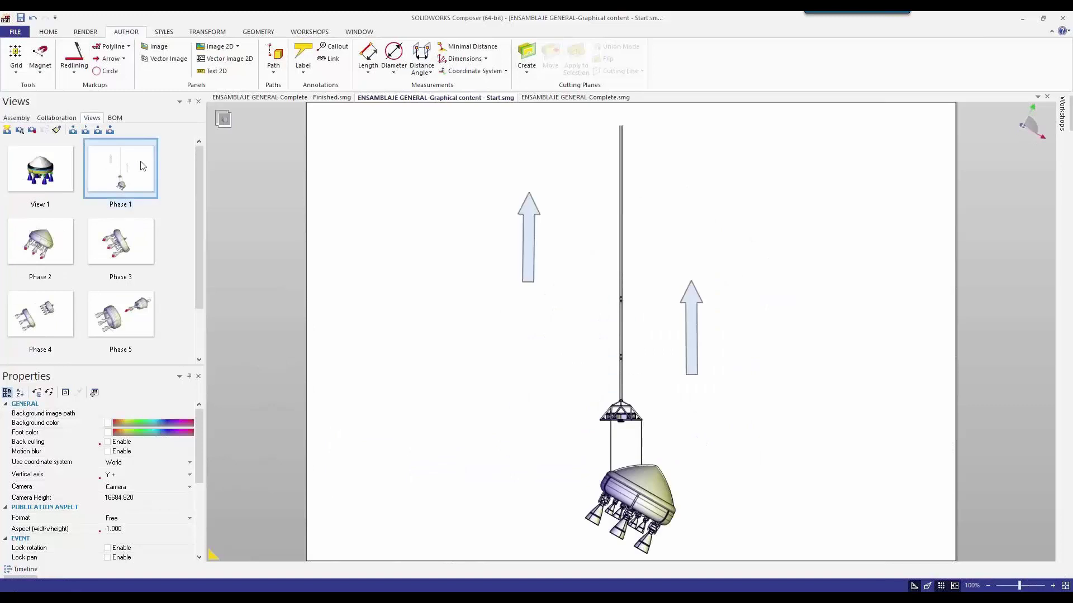
{"action": "left_click", "coordinate": [212, 71]}
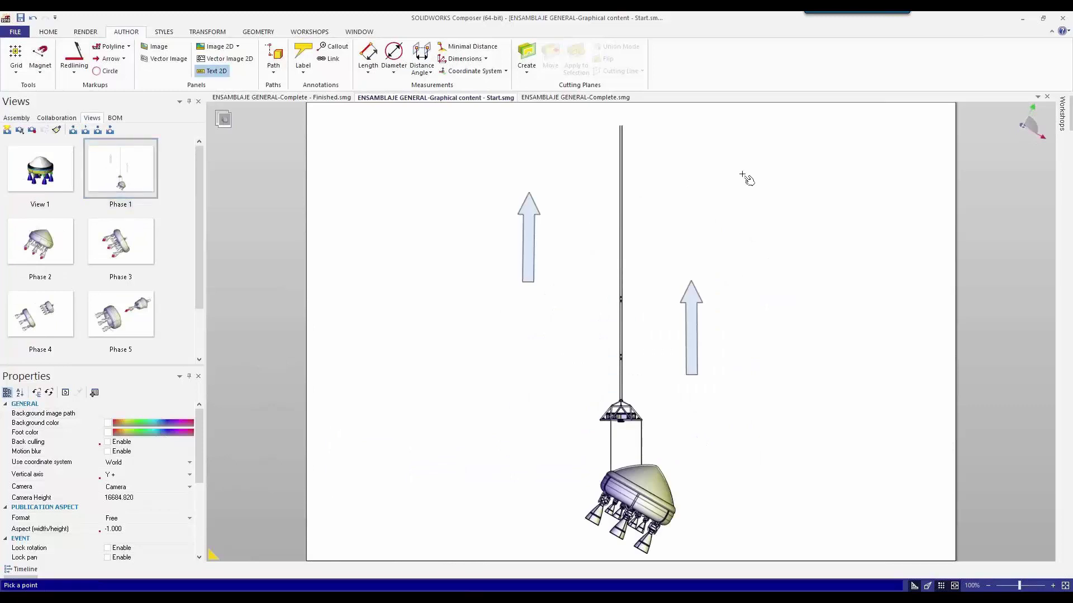
{"action": "left_click", "coordinate": [744, 175]}
{"action": "type", "text": "Phase 1 up to an altitude of 22 000"}
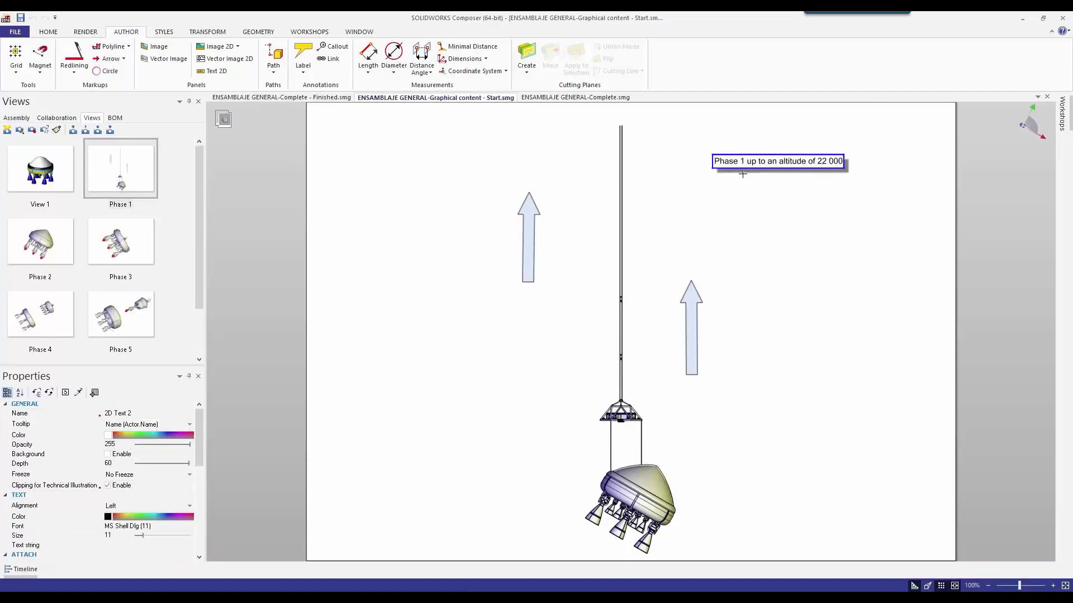
{"action": "type", "text": "m"}
{"action": "key", "text": "Return"}
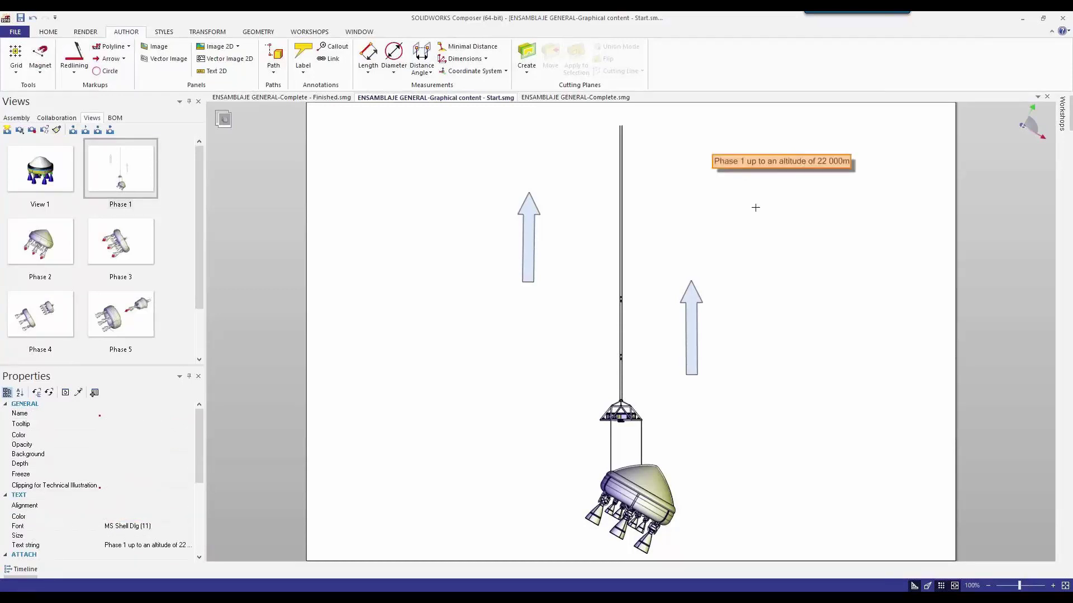
Format the Phase 1 altitude text with no shadow, a visible border and a text size of 22
{"action": "left_click_drag", "start_coordinate": [201, 452], "coordinate": [200, 506]}
{"action": "left_click", "coordinate": [107, 540]}
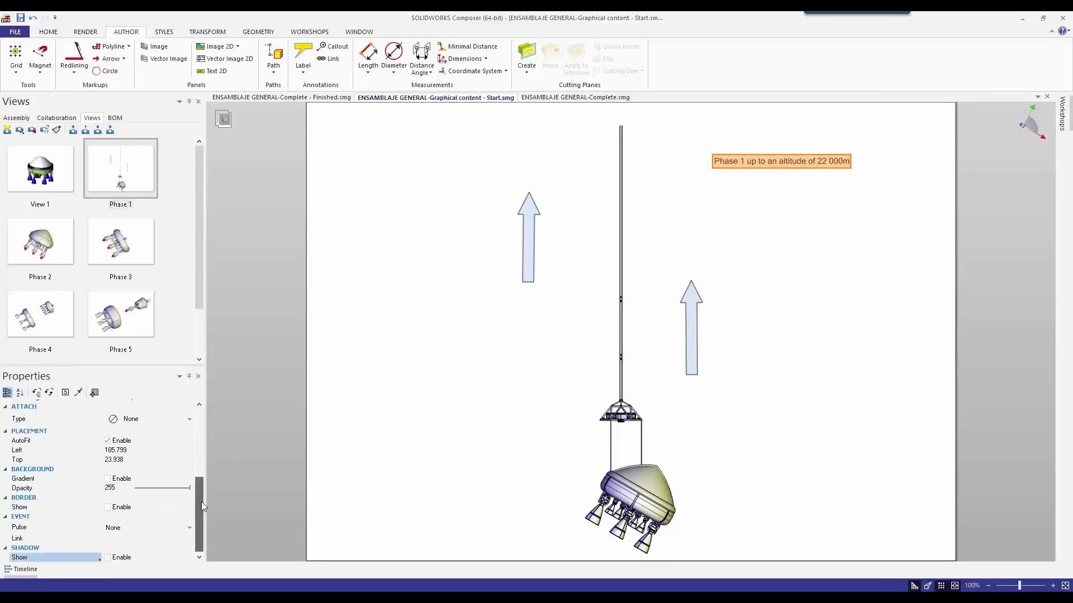
{"action": "left_click", "coordinate": [109, 507]}
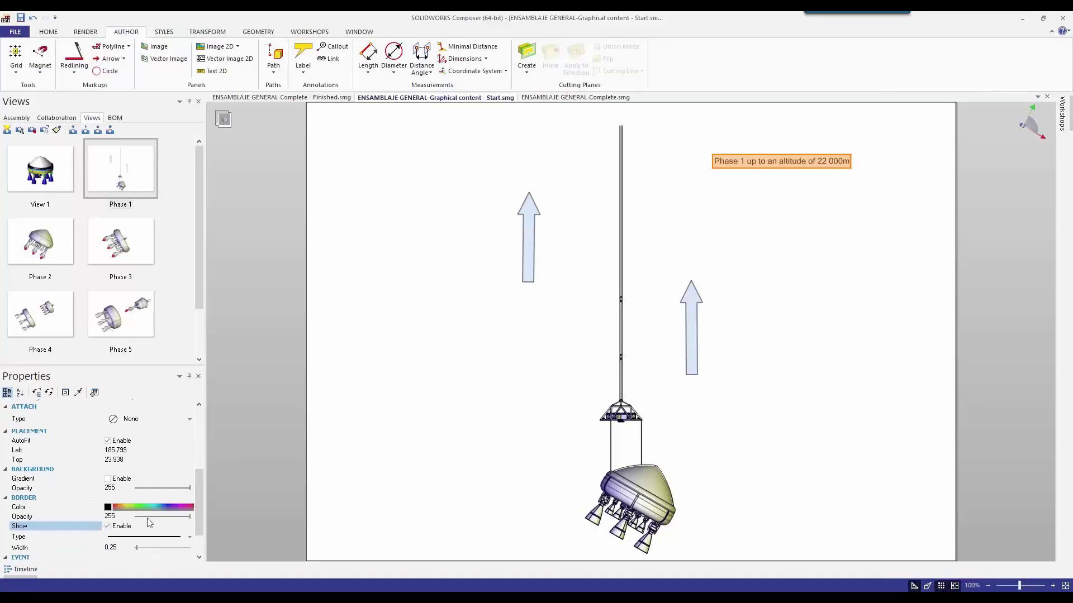
{"action": "left_click_drag", "start_coordinate": [200, 495], "coordinate": [201, 429]}
{"action": "left_click", "coordinate": [142, 537]}
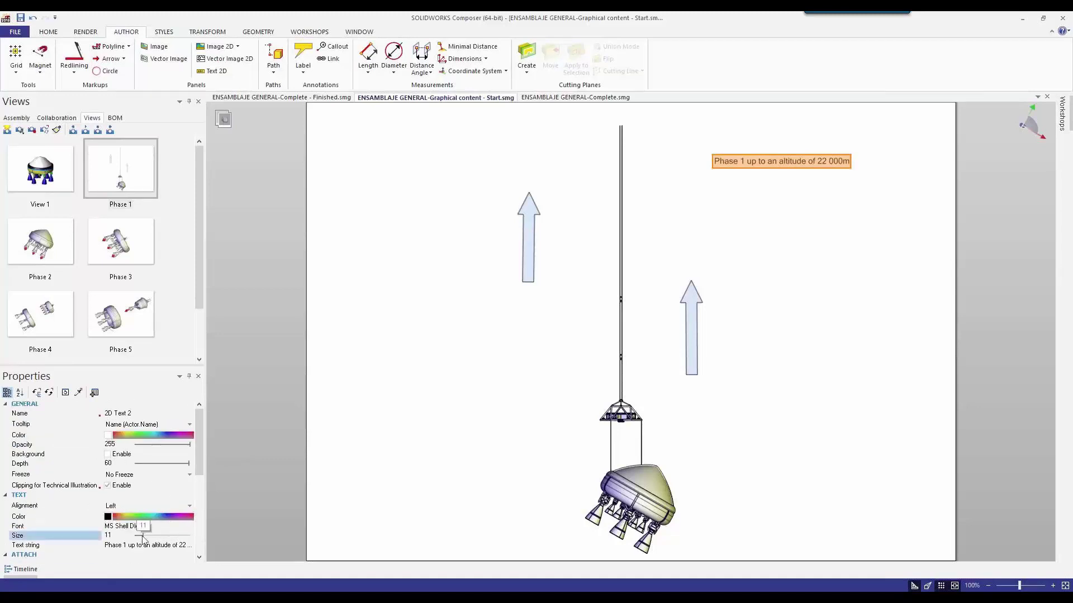
{"action": "left_click_drag", "start_coordinate": [143, 538], "coordinate": [152, 537]}
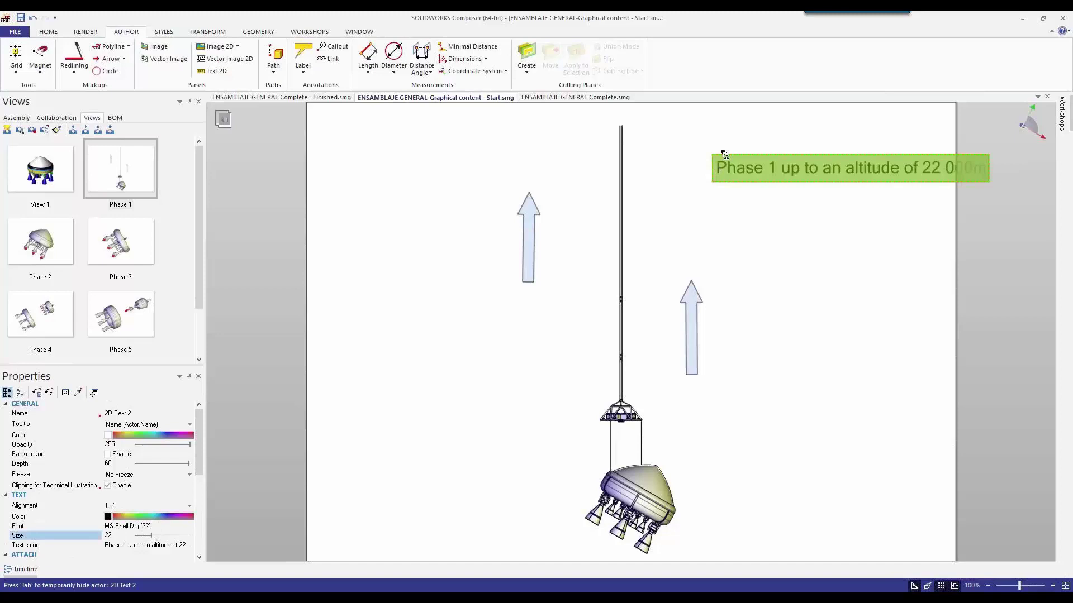
Move the altitude text fully inside the page near its upper edge and update the Phase 1 view with it
{"action": "left_click_drag", "start_coordinate": [722, 156], "coordinate": [639, 147]}
{"action": "left_click", "coordinate": [790, 215]}
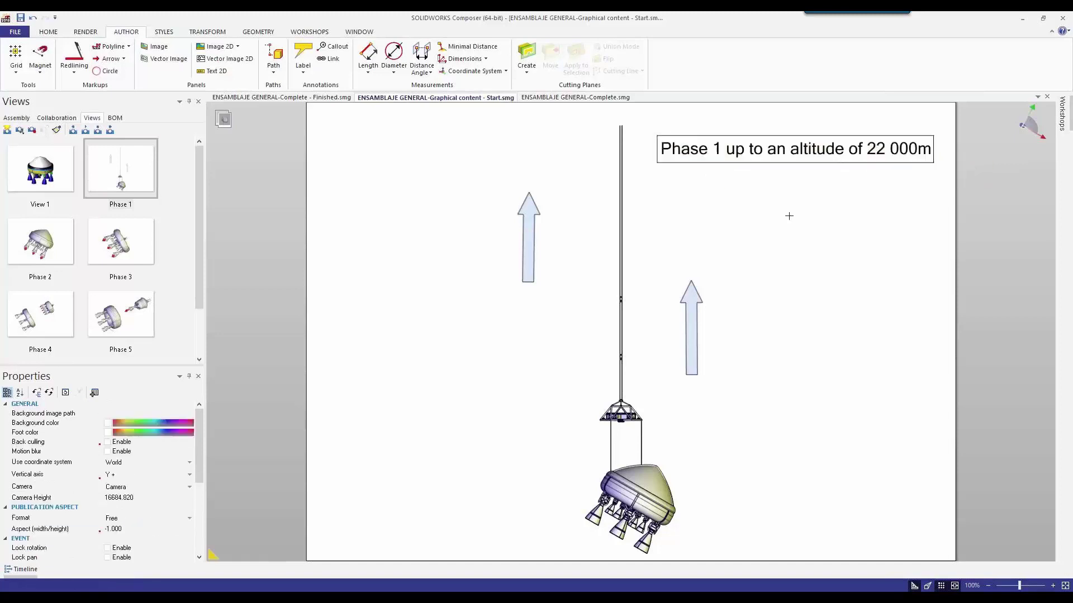
{"action": "left_click", "coordinate": [134, 190]}
Display the Phase 2 view and add the 2D text "Engines ignition" near the page's upper-left corner
{"action": "left_click", "coordinate": [40, 253]}
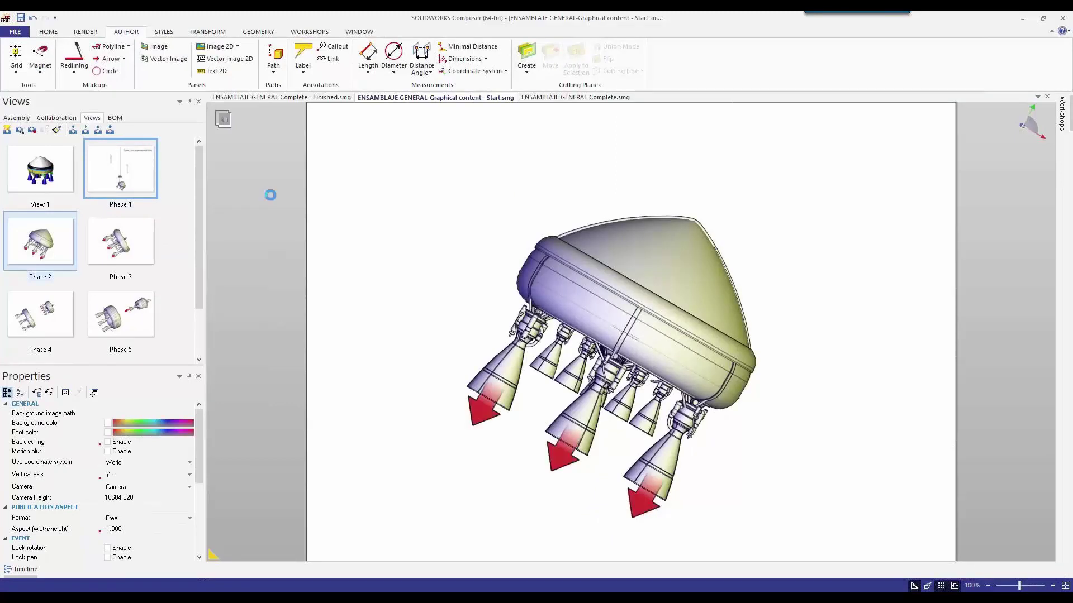
{"action": "left_click", "coordinate": [213, 71]}
{"action": "left_click", "coordinate": [345, 147]}
{"action": "type", "text": "Engines ignition"}
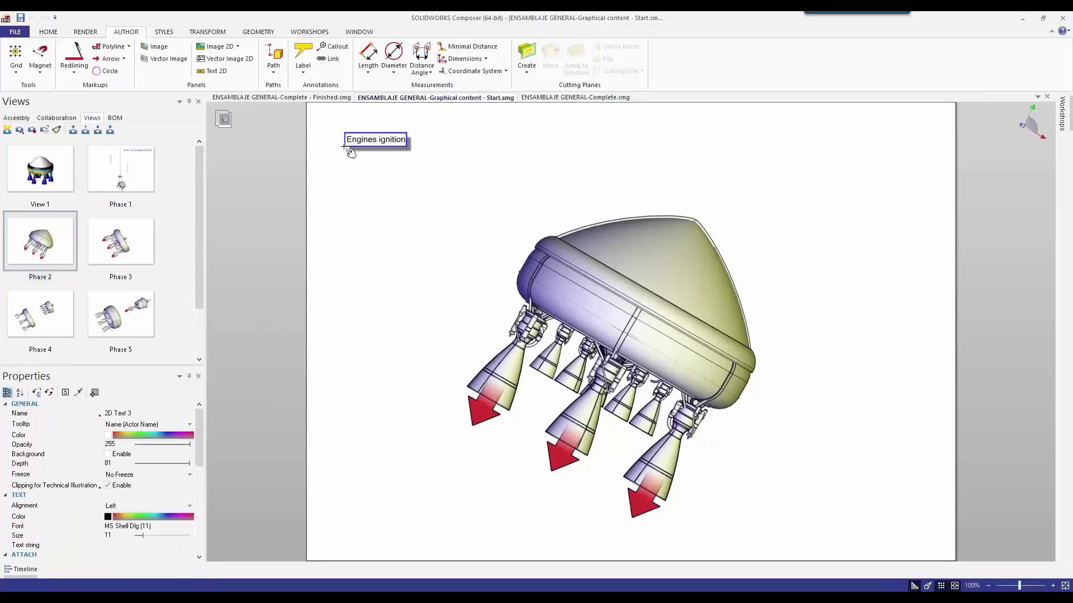
{"action": "key", "text": "Escape"}
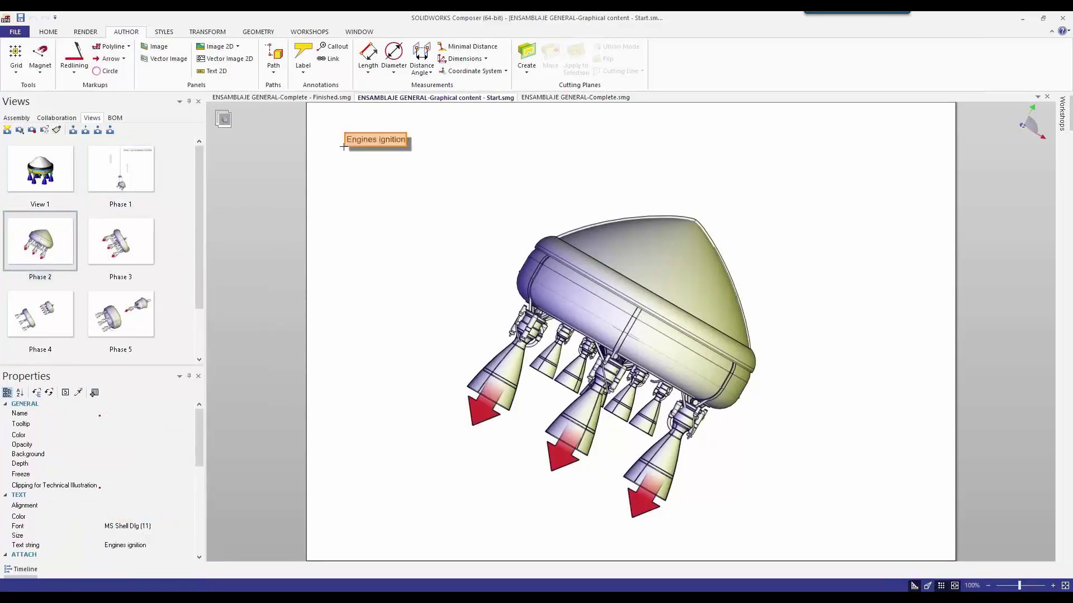
{"action": "key", "text": "Escape"}
Restyle the "Engines ignition" text with a border, no shadow and a larger size, and update the Phase 2 view with it
{"action": "left_click", "coordinate": [349, 138]}
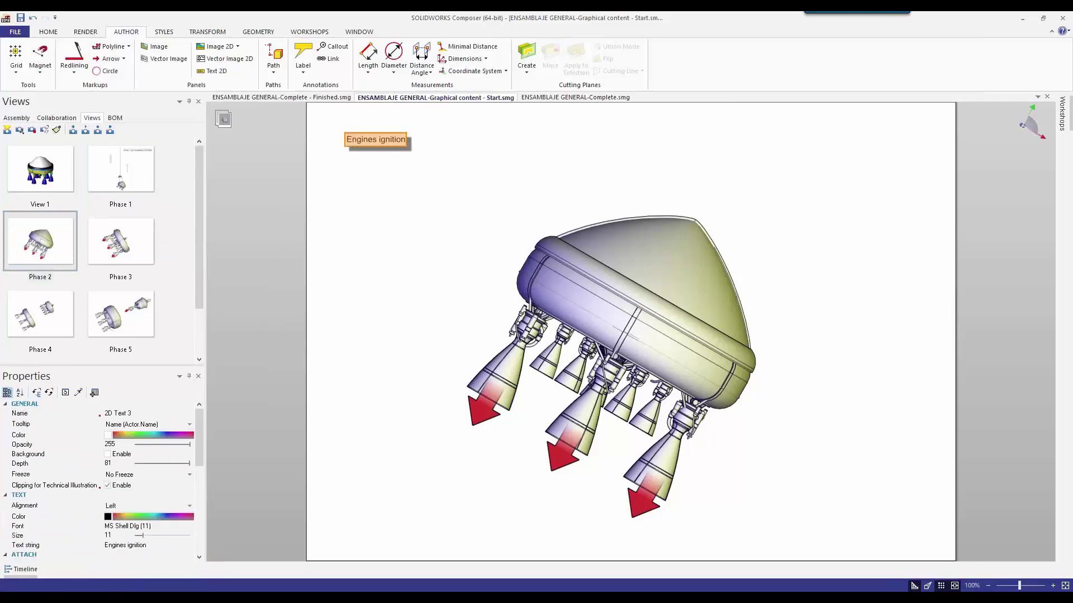
{"action": "scroll", "coordinate": [129, 529], "scroll_direction": "down", "scroll_amount": 2}
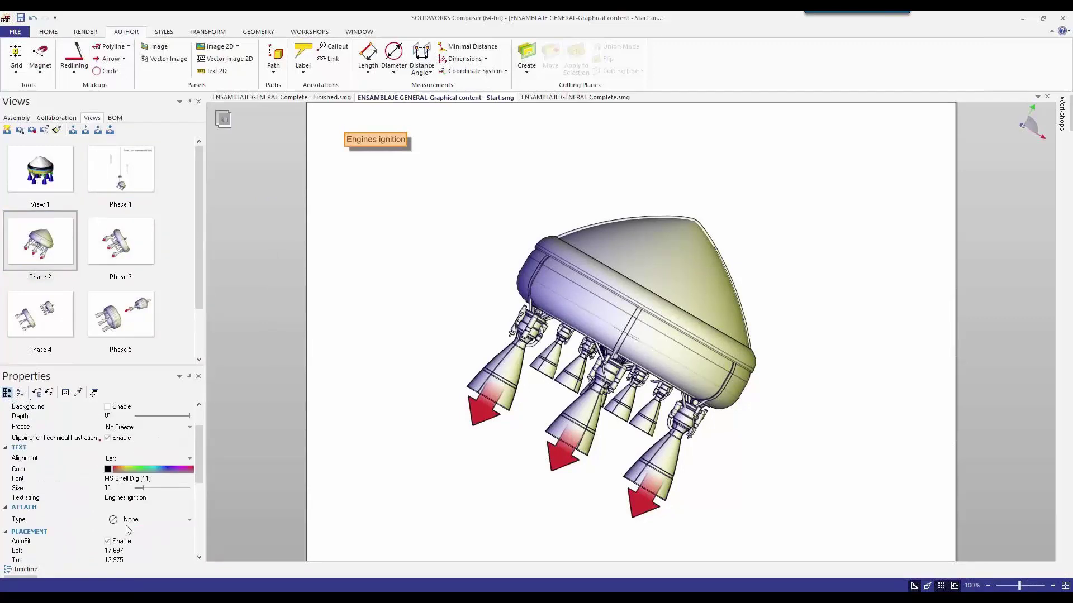
{"action": "scroll", "coordinate": [128, 530], "scroll_direction": "down", "scroll_amount": 5}
{"action": "scroll", "coordinate": [128, 530], "scroll_direction": "up", "scroll_amount": 7}
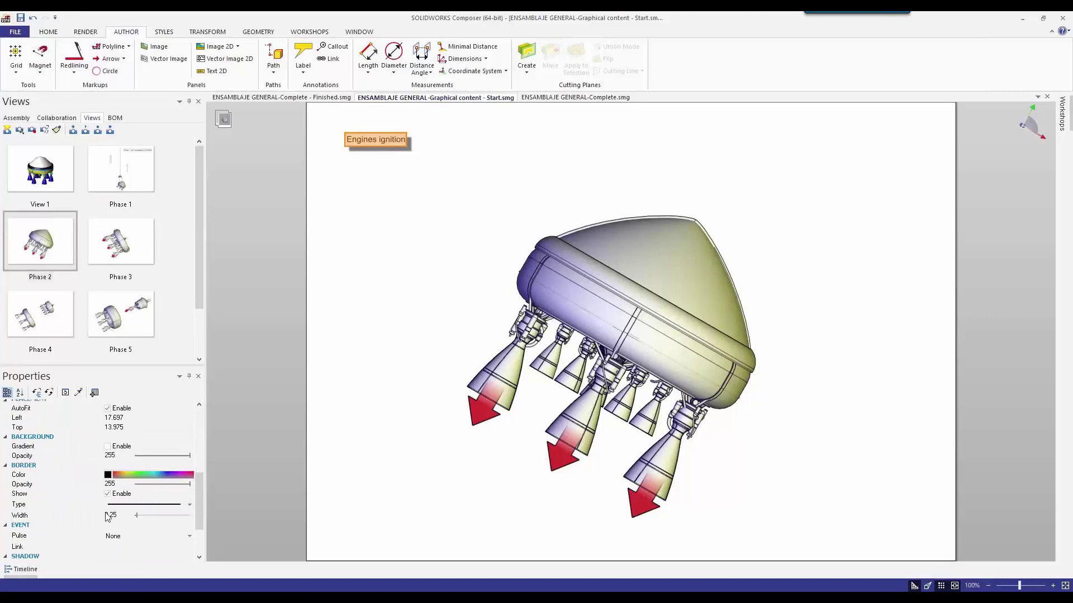
{"action": "left_click_drag", "start_coordinate": [143, 536], "coordinate": [159, 537]}
{"action": "left_click", "coordinate": [410, 313]}
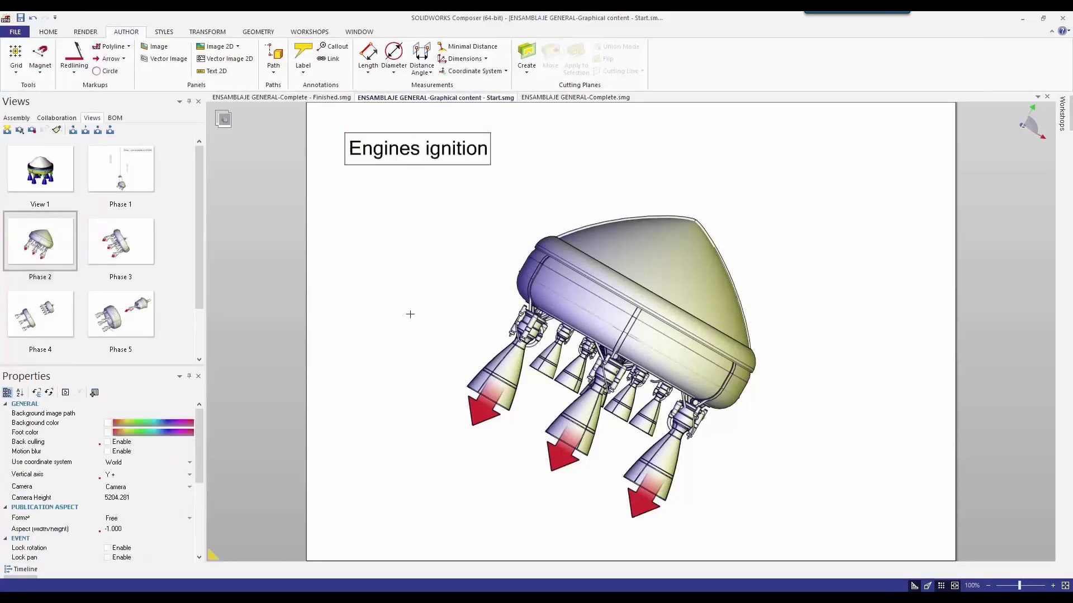
{"action": "right_click", "coordinate": [43, 249]}
{"action": "left_click", "coordinate": [77, 252]}
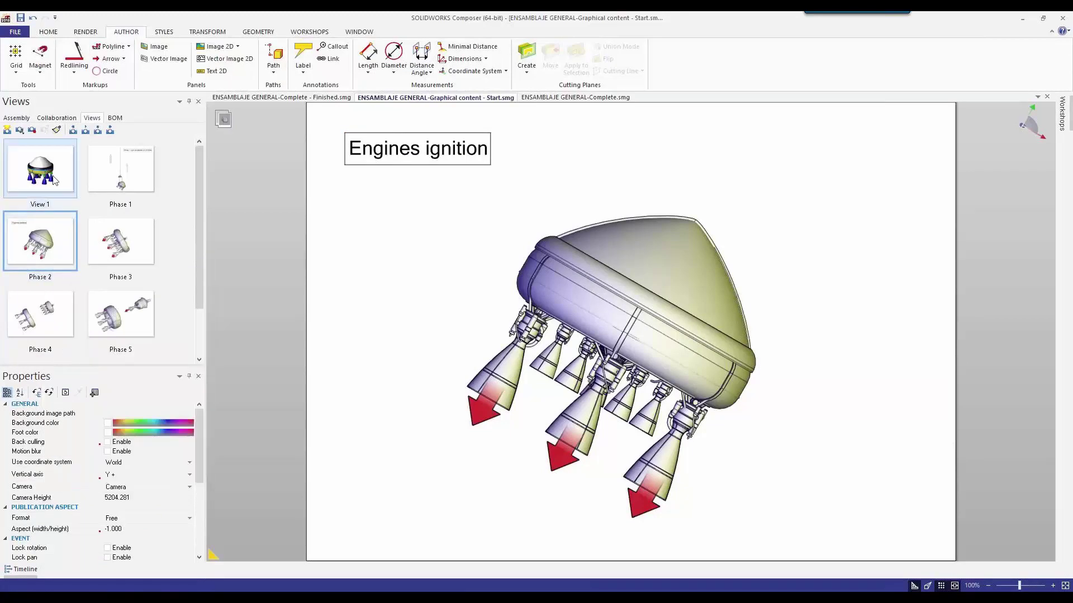
Label the dome, exterior tank, a large nozzle and a small nozzle on View 1's model, and create a new view of the labelled capsule
{"action": "left_click", "coordinate": [55, 180]}
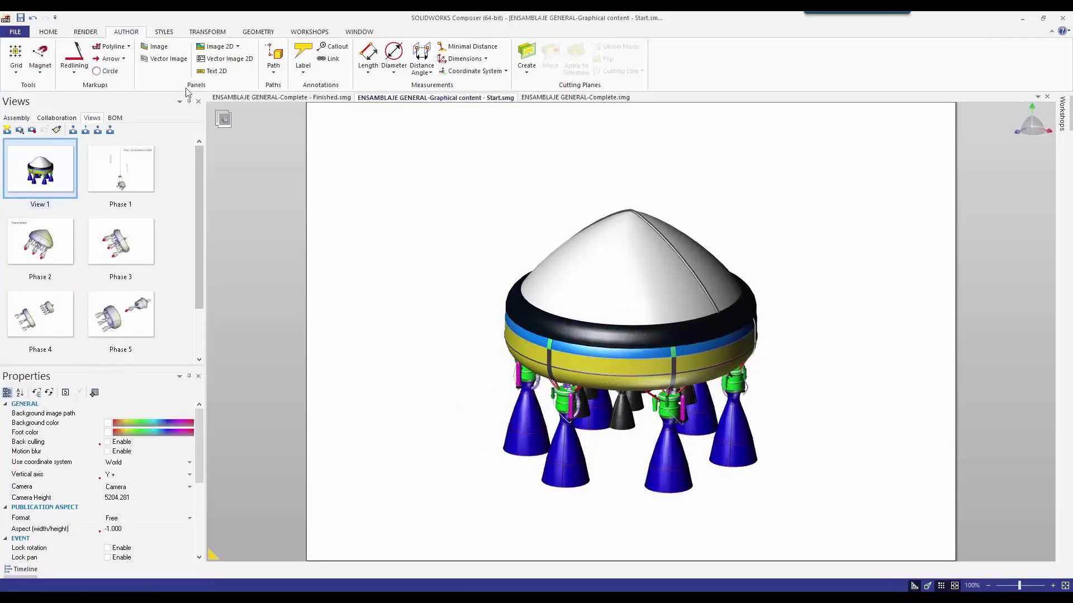
{"action": "left_click", "coordinate": [303, 56]}
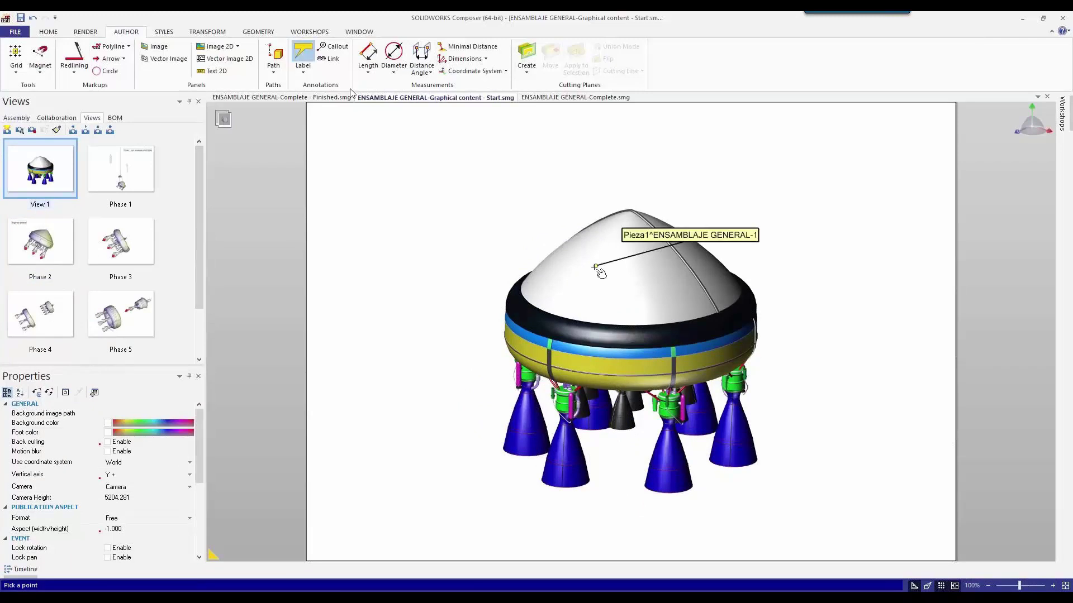
{"action": "left_click", "coordinate": [594, 267]}
{"action": "left_click", "coordinate": [427, 186]}
{"action": "left_click", "coordinate": [586, 365]}
{"action": "left_click", "coordinate": [370, 418]}
{"action": "left_click", "coordinate": [743, 433]}
{"action": "left_click", "coordinate": [880, 473]}
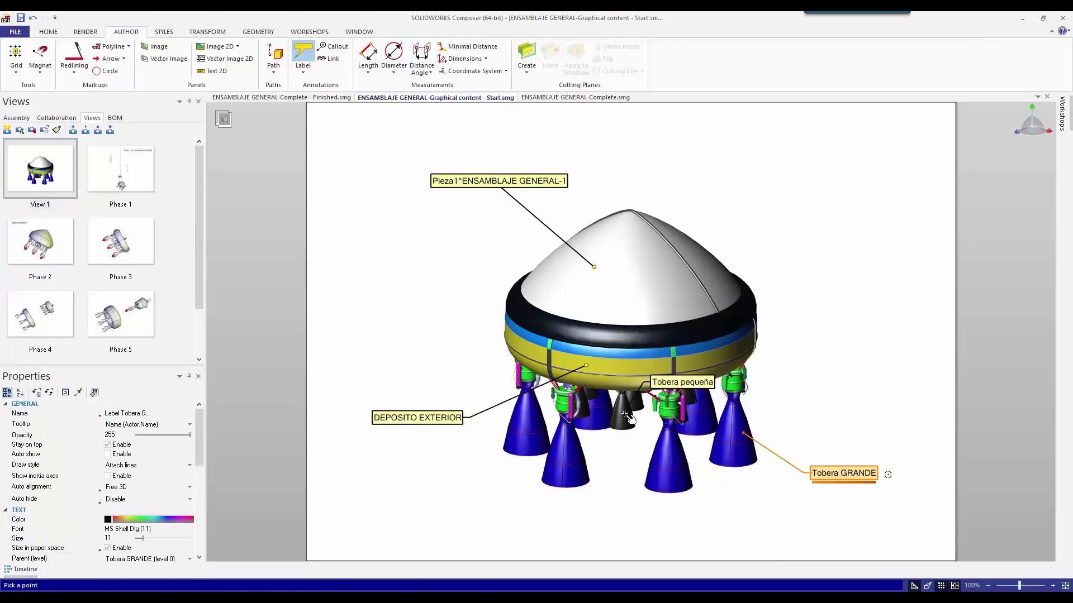
{"action": "left_click", "coordinate": [625, 413]}
{"action": "left_click", "coordinate": [591, 537]}
{"action": "key", "text": "Escape"}
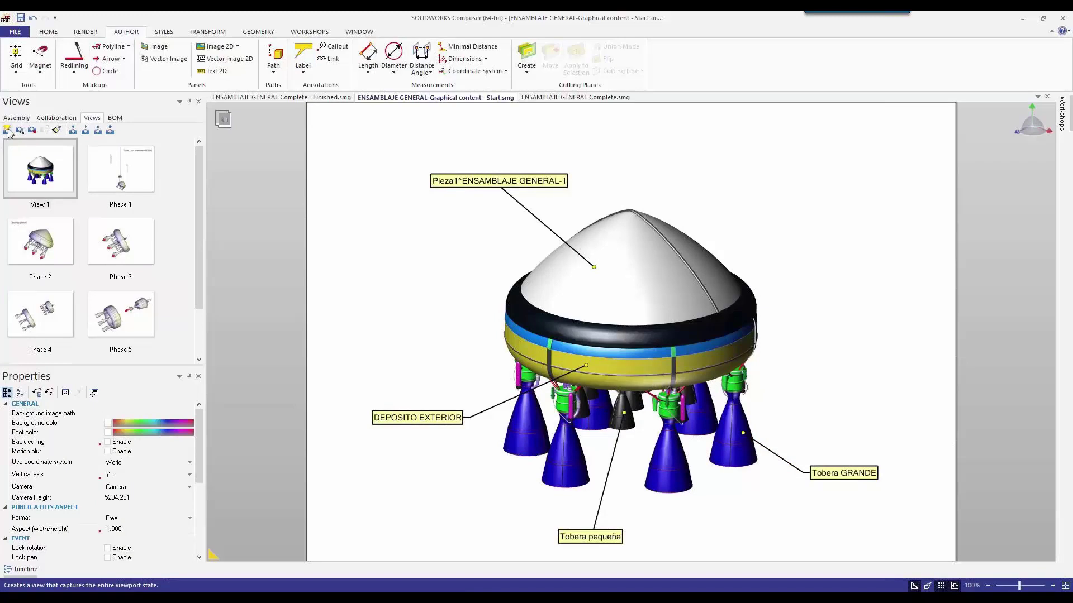
{"action": "left_click", "coordinate": [8, 132]}
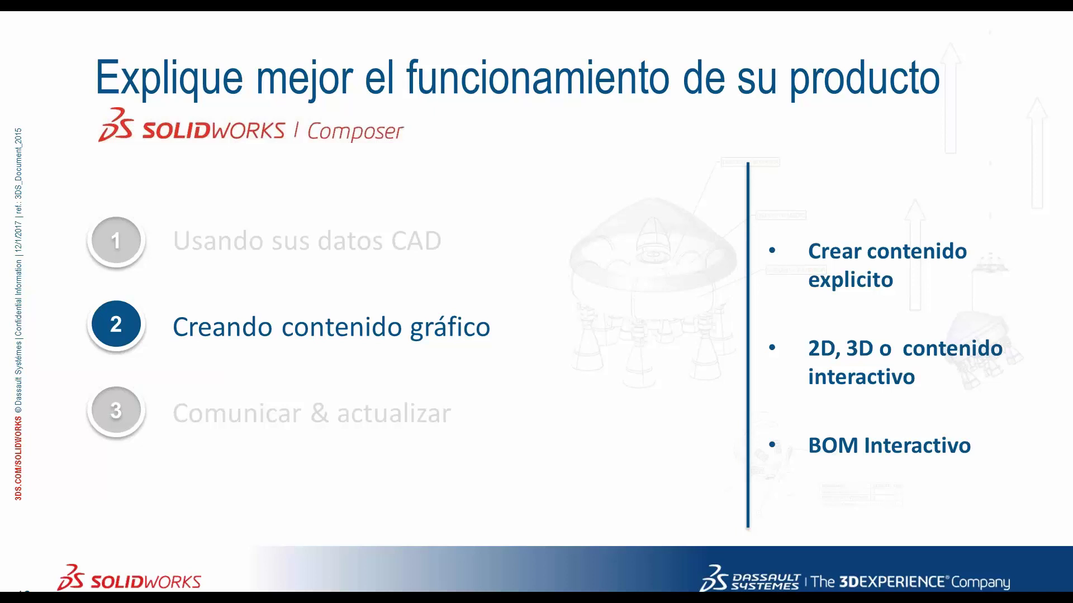
{"action": "key", "text": "Right"}
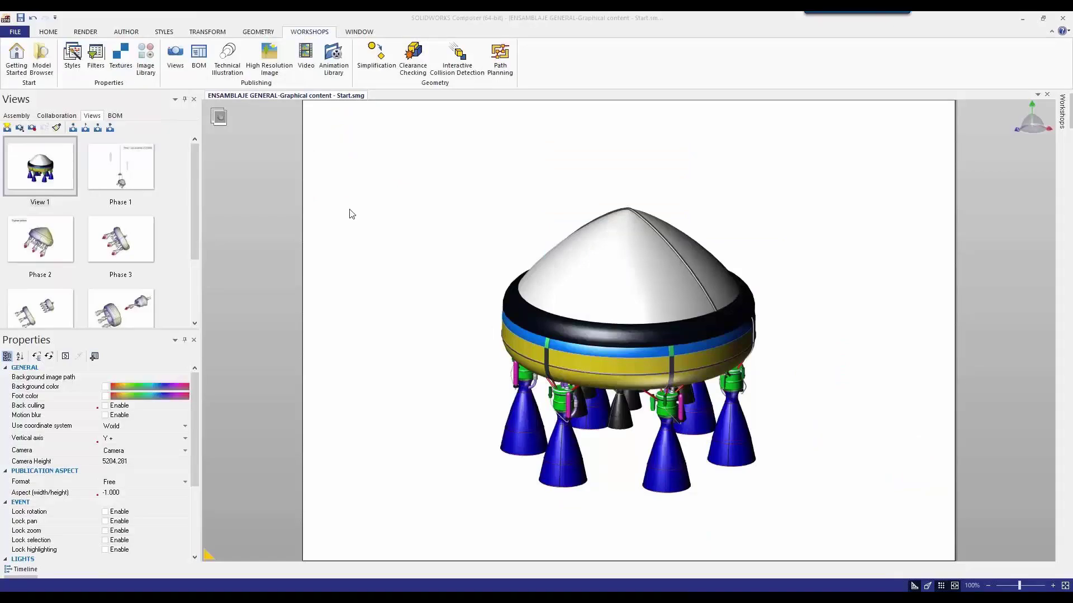
Review the annotated Phase 1 and Phase 2 views and return to View 1
{"action": "left_click", "coordinate": [126, 175]}
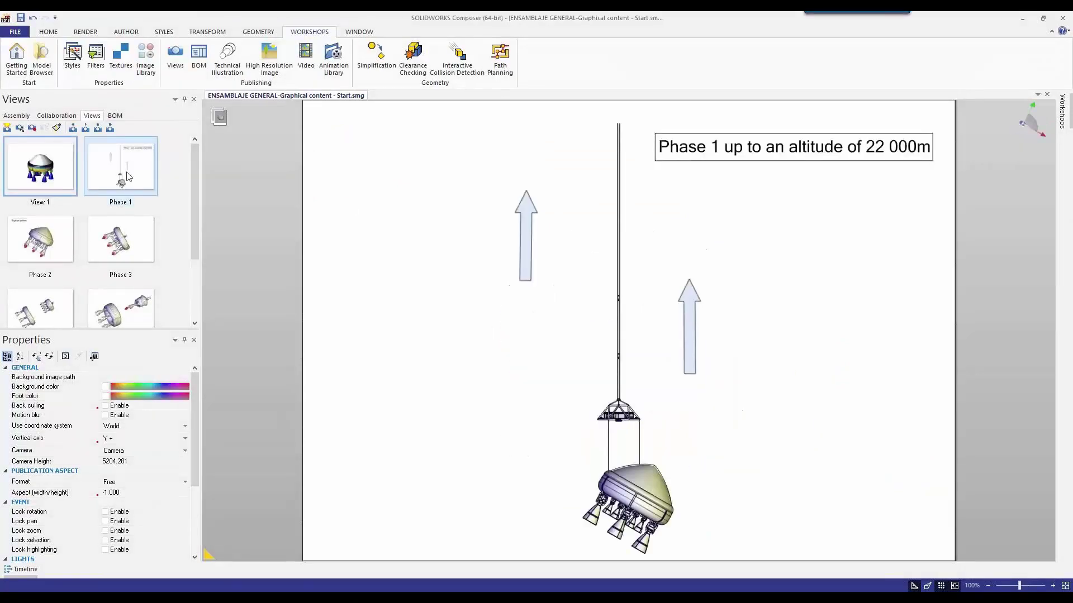
{"action": "left_click", "coordinate": [44, 248]}
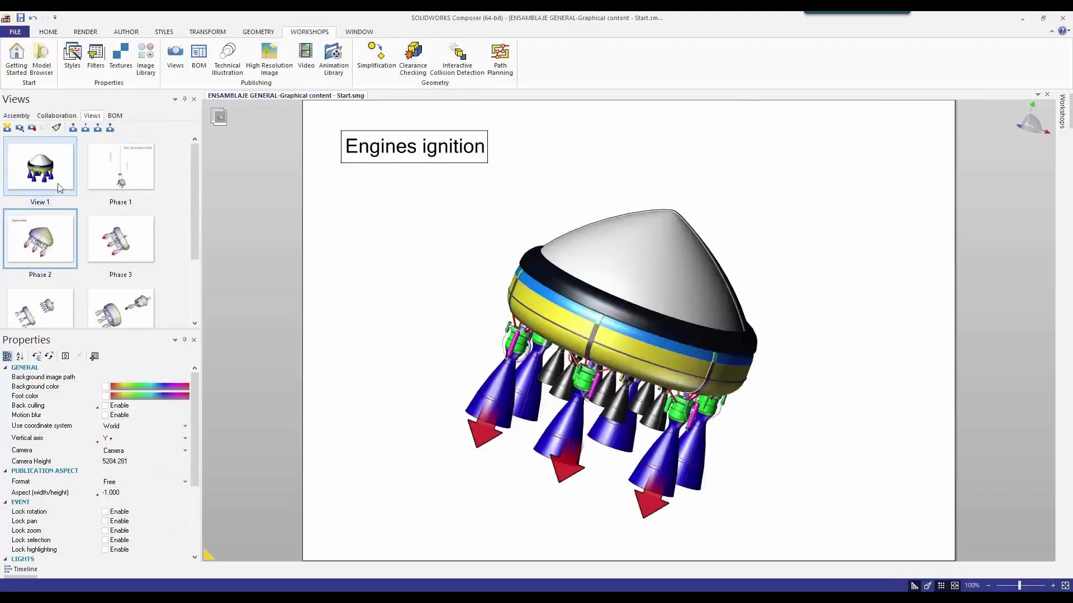
{"action": "left_click", "coordinate": [59, 186]}
Open the High Resolution Image workshop and review its resolution settings and multiple-view output, keeping the Views option enabled
{"action": "left_click", "coordinate": [273, 61]}
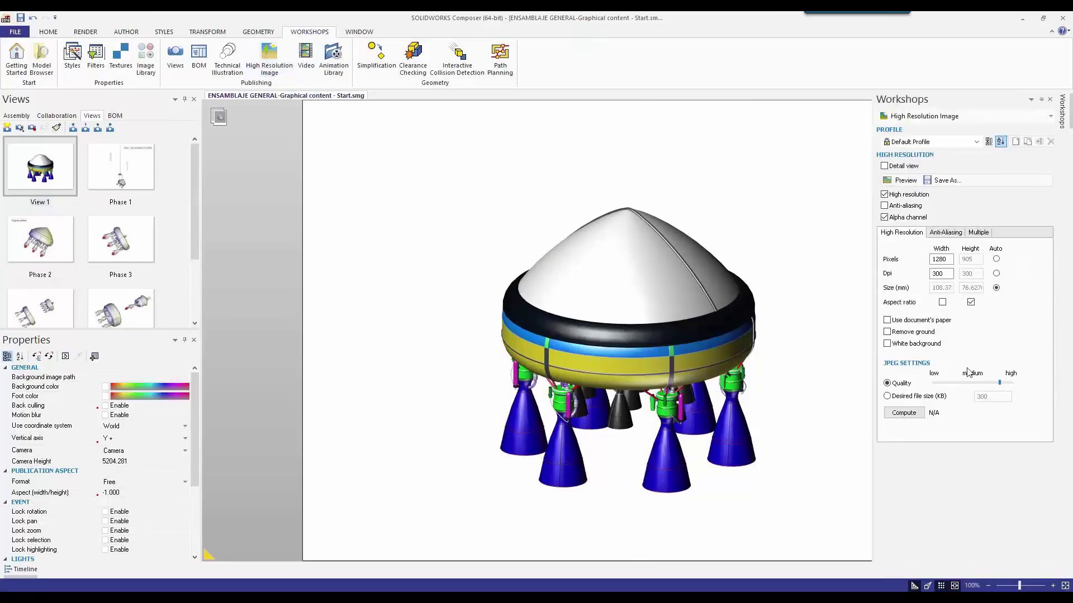
{"action": "left_click", "coordinate": [946, 276]}
{"action": "left_click", "coordinate": [983, 236]}
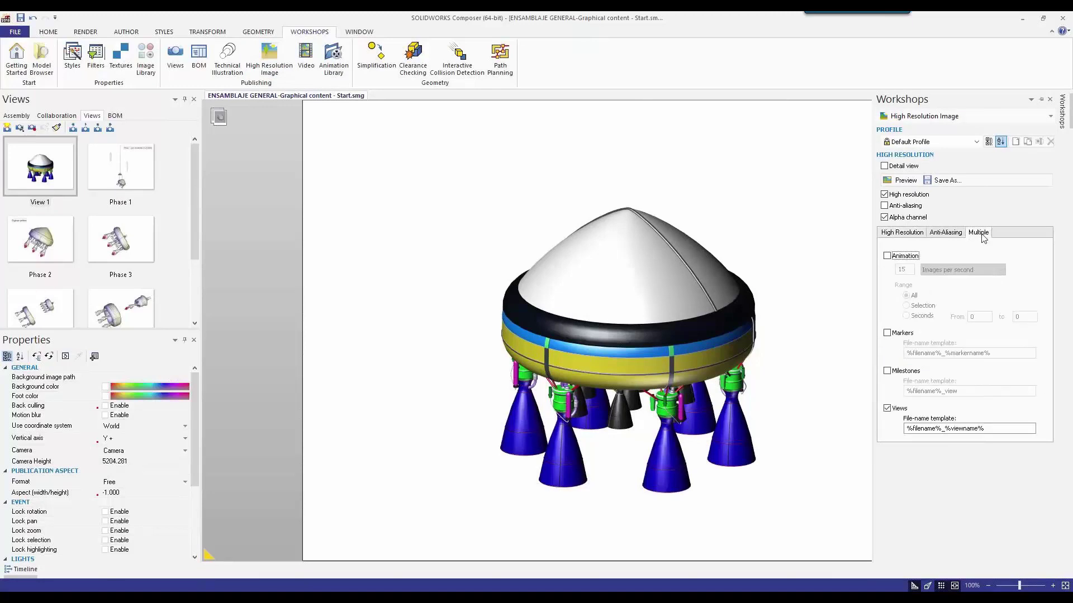
{"action": "left_click", "coordinate": [887, 409]}
{"action": "left_click", "coordinate": [887, 409]}
{"action": "left_click", "coordinate": [902, 234]}
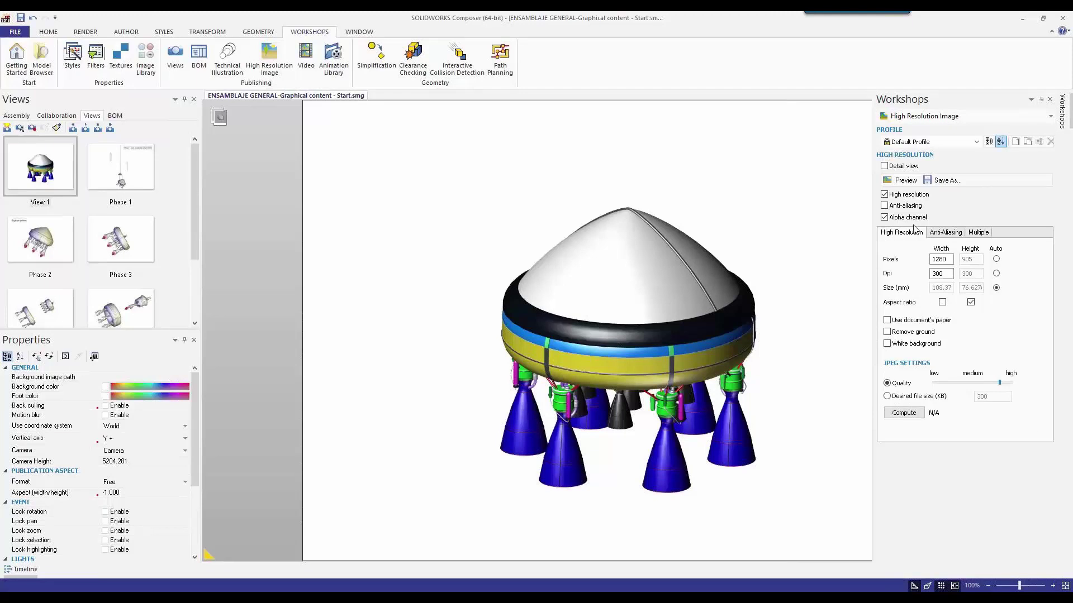
Try the Digger and Vignette image profiles and return to Default Profile
{"action": "left_click", "coordinate": [977, 143]}
{"action": "left_click", "coordinate": [909, 162]}
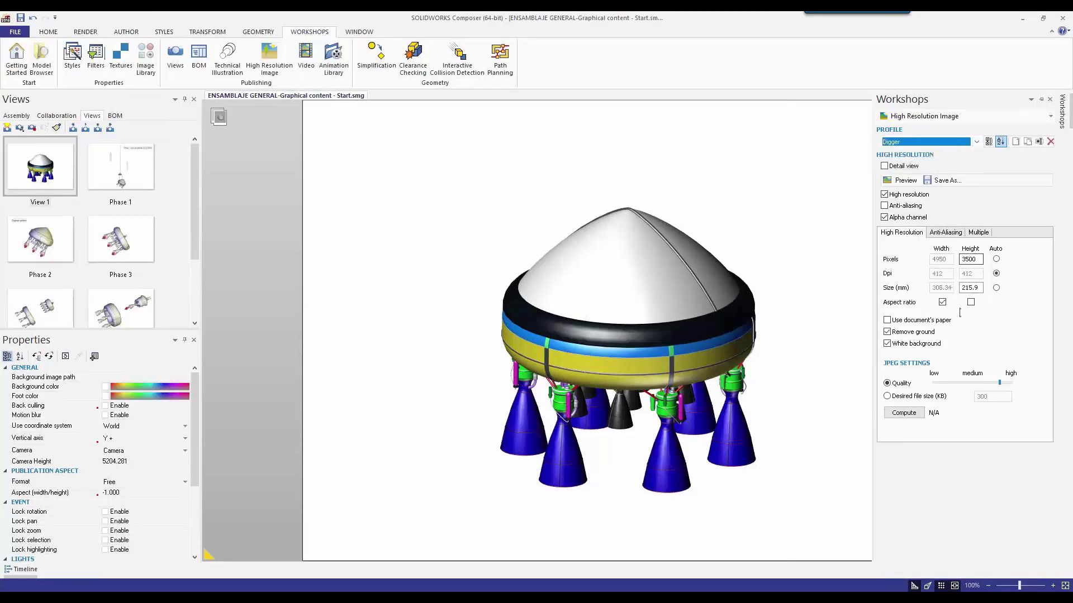
{"action": "left_click", "coordinate": [977, 143]}
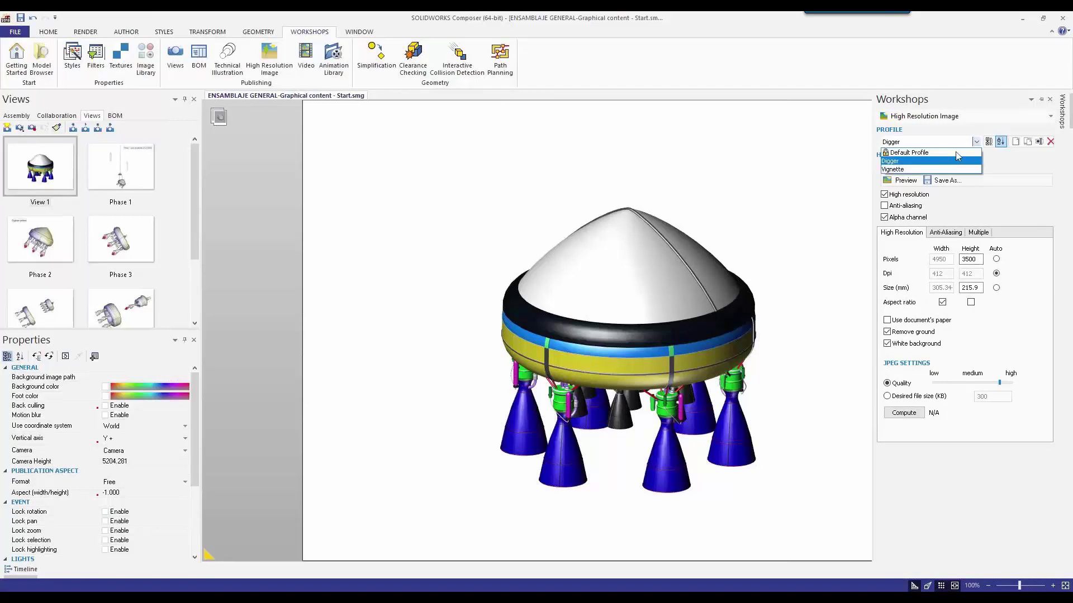
{"action": "left_click", "coordinate": [911, 169]}
{"action": "left_click", "coordinate": [1016, 142]}
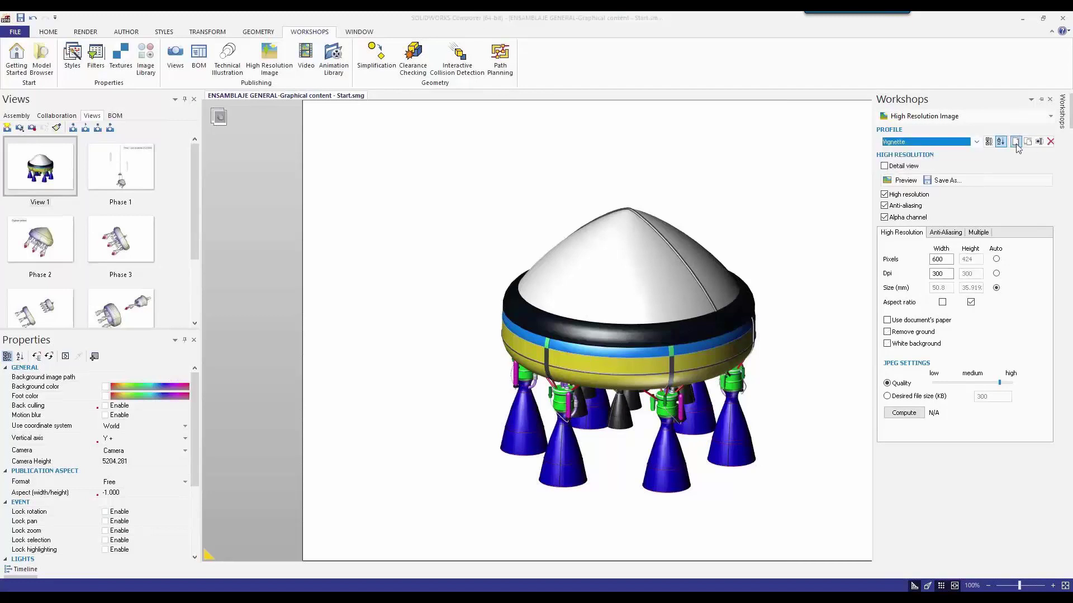
{"action": "left_click", "coordinate": [587, 326]}
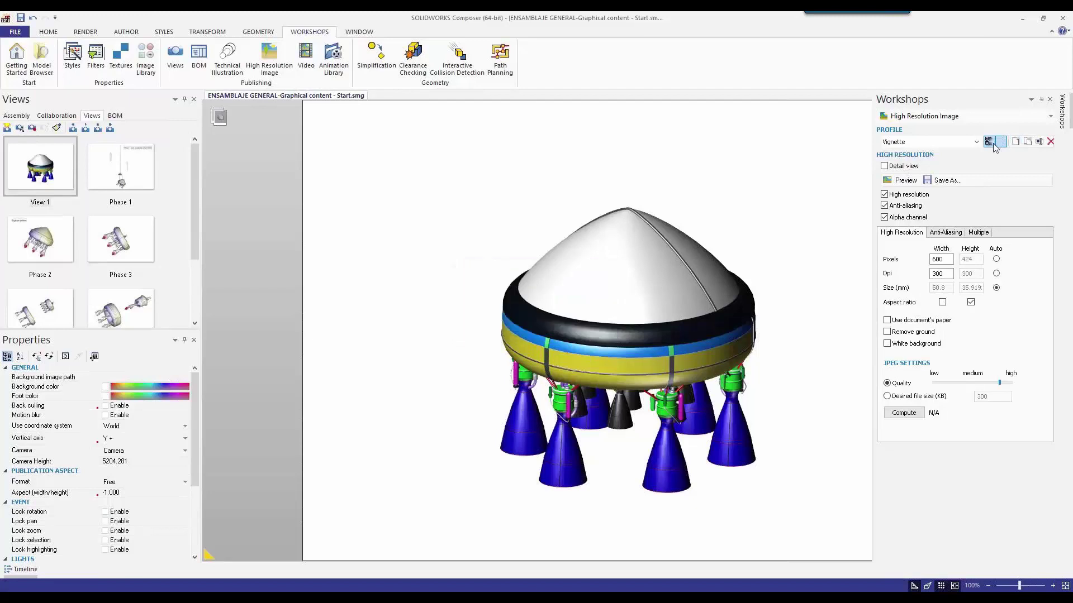
{"action": "left_click", "coordinate": [976, 142]}
{"action": "left_click", "coordinate": [906, 153]}
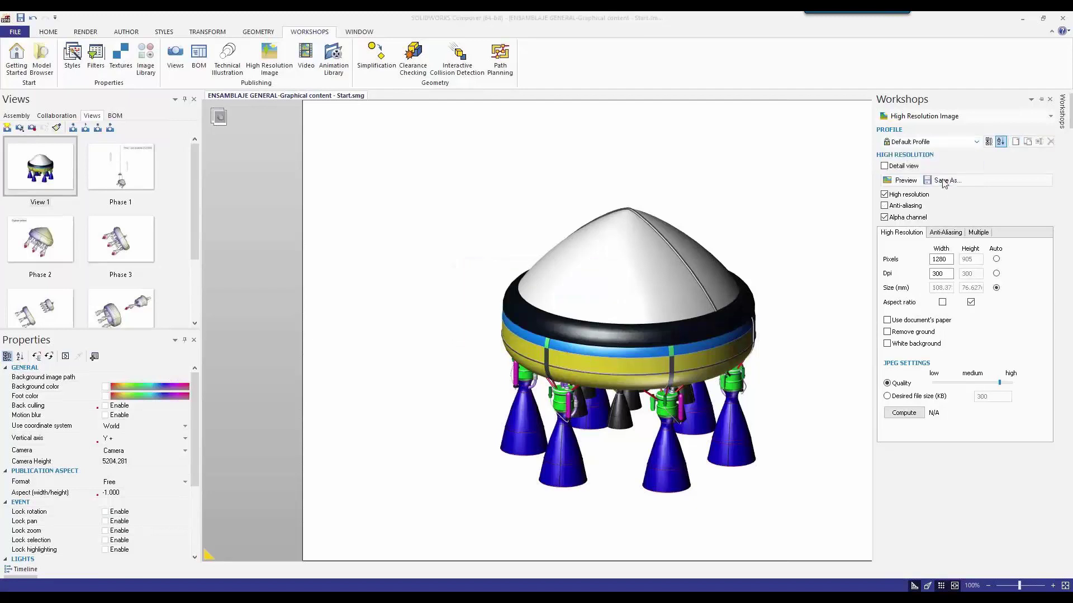
Save the high-resolution images of all views as JPEG files in the Images folder inside Graphical contents
{"action": "left_click", "coordinate": [944, 181]}
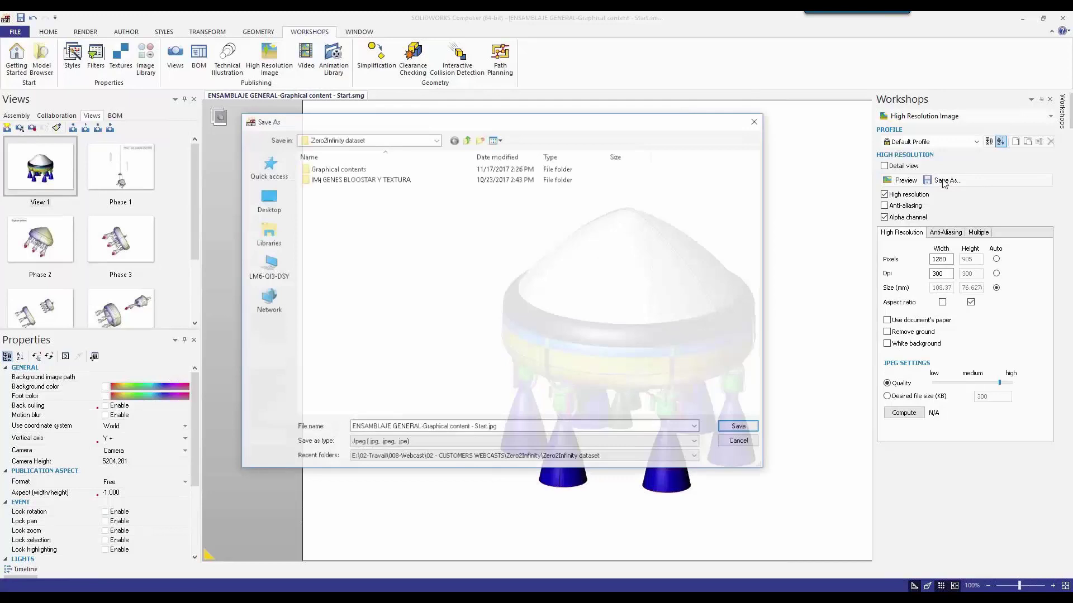
{"action": "double_click", "coordinate": [371, 169]}
{"action": "double_click", "coordinate": [357, 179]}
{"action": "left_click", "coordinate": [408, 442]}
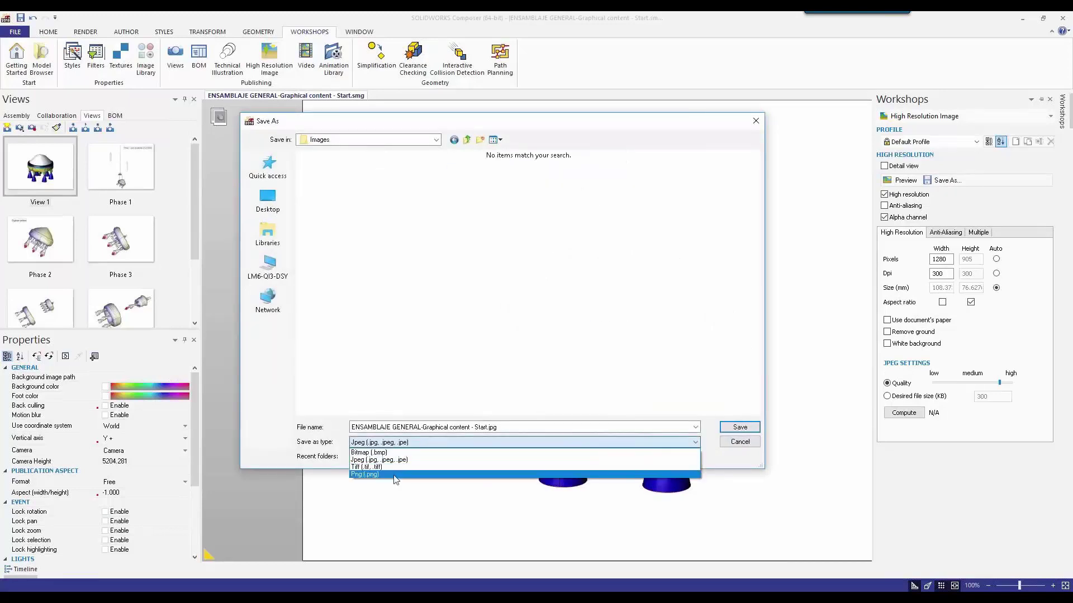
{"action": "left_click", "coordinate": [407, 463]}
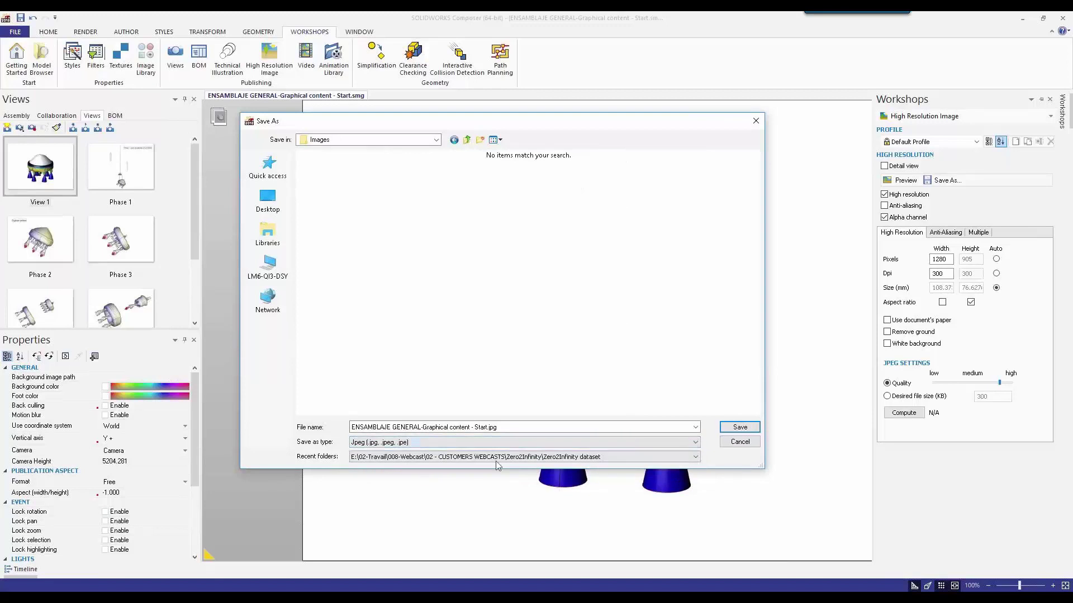
{"action": "left_click", "coordinate": [745, 428]}
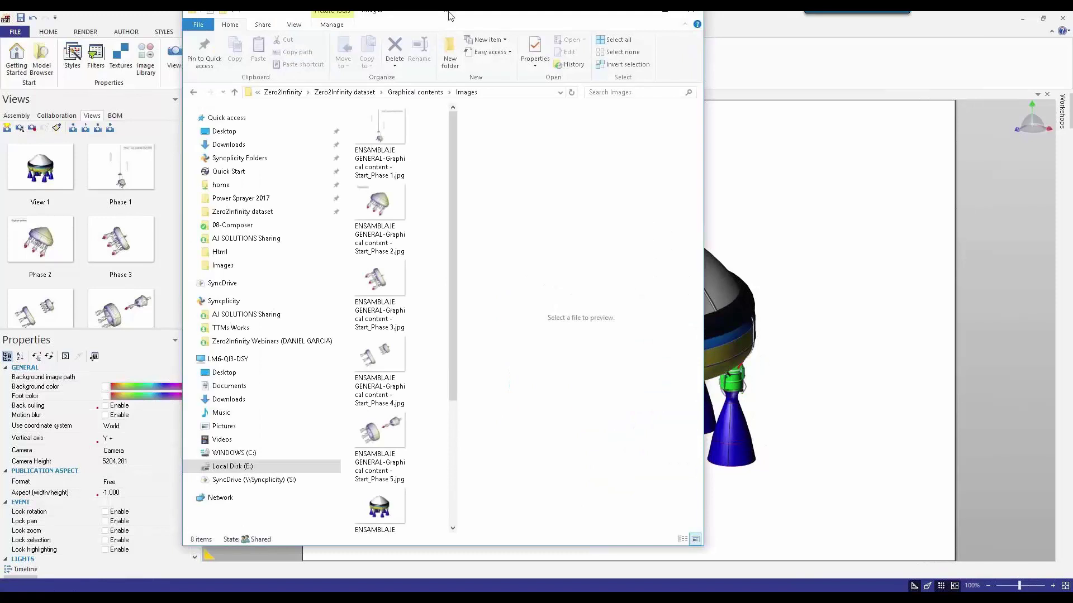
Review the exported JPEG files in the maximized Images folder window, previewing the Phase 2 and Phase 4 images
{"action": "double_click", "coordinate": [449, 16]}
{"action": "left_click", "coordinate": [257, 137]}
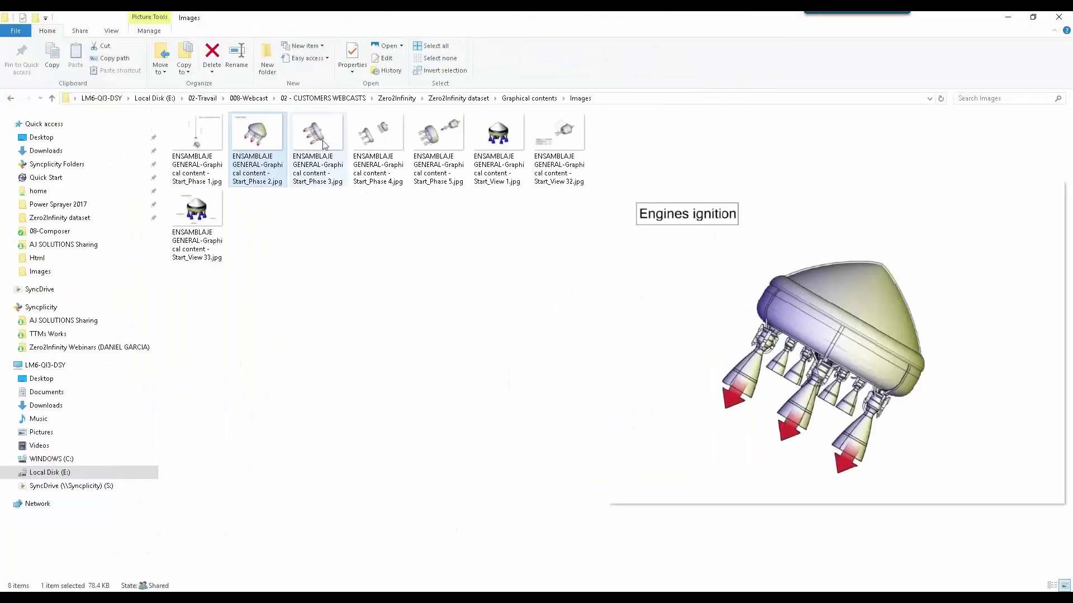
{"action": "left_click", "coordinate": [378, 145]}
{"action": "left_click", "coordinate": [386, 302]}
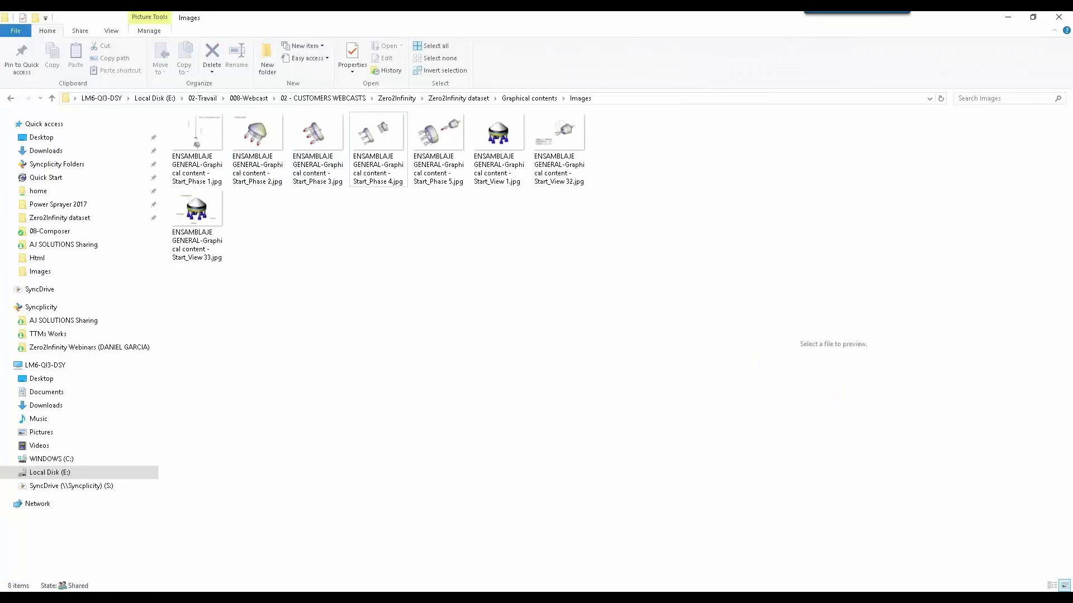
Switch to the Bloostar user guide in Word and insert a page break after the picture under Other information
{"action": "key", "text": "alt+Tab"}
{"action": "scroll", "coordinate": [522, 281], "scroll_direction": "down", "scroll_amount": 12}
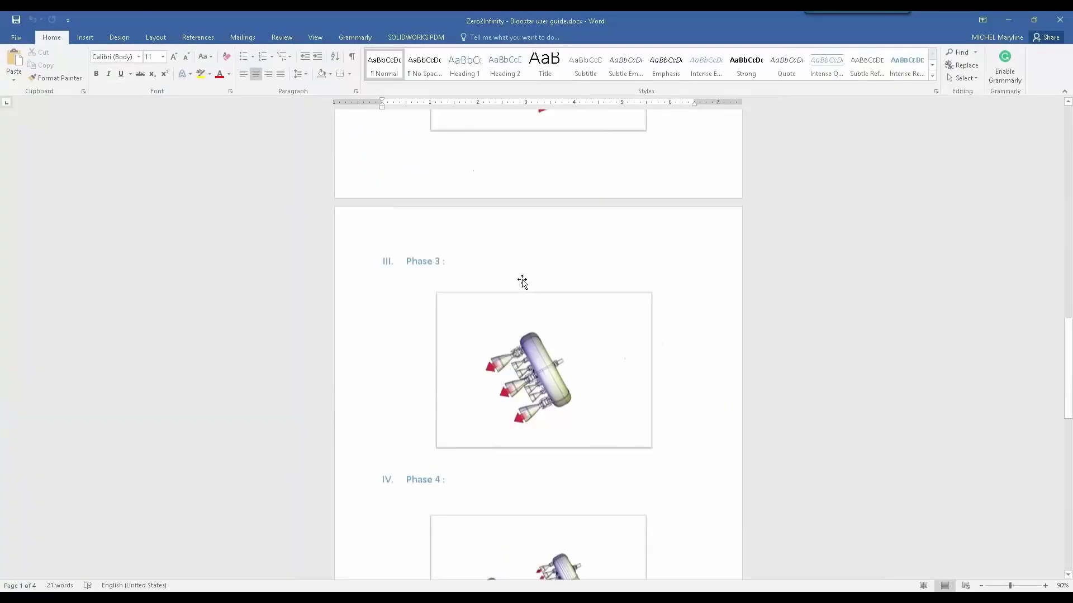
{"action": "scroll", "coordinate": [522, 281], "scroll_direction": "down", "scroll_amount": 5}
{"action": "left_click", "coordinate": [522, 281]}
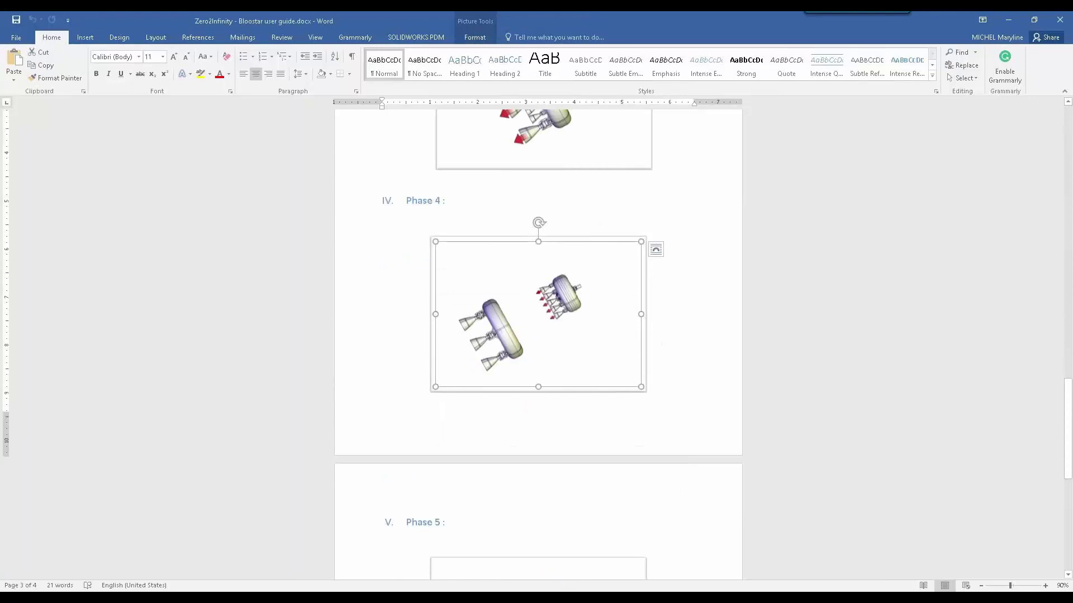
{"action": "scroll", "coordinate": [1065, 564], "scroll_direction": "down", "scroll_amount": 8}
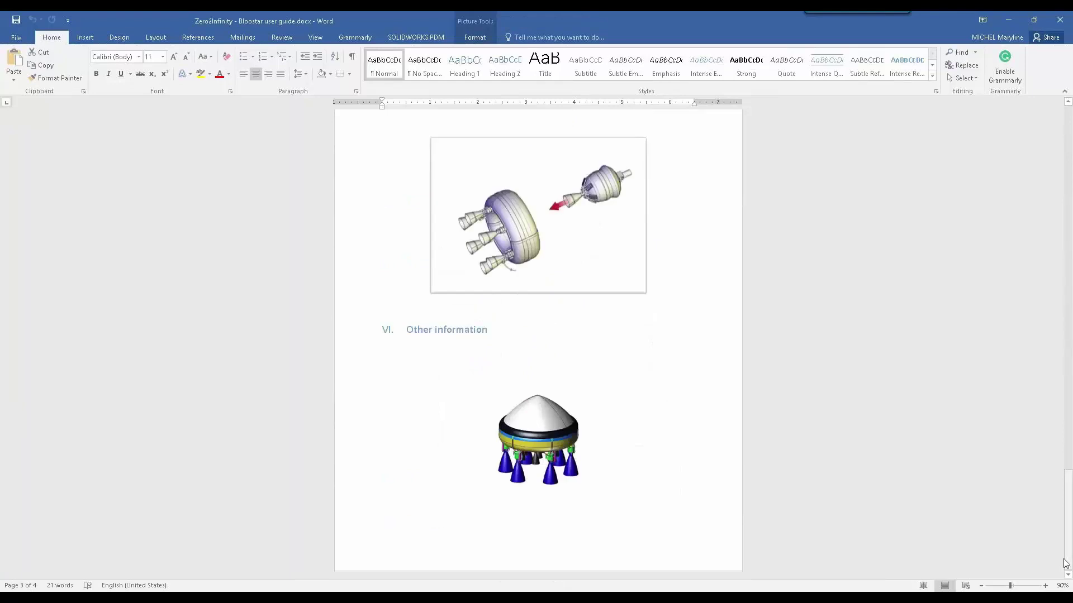
{"action": "left_click", "coordinate": [670, 486]}
{"action": "key", "text": "ctrl+Return"}
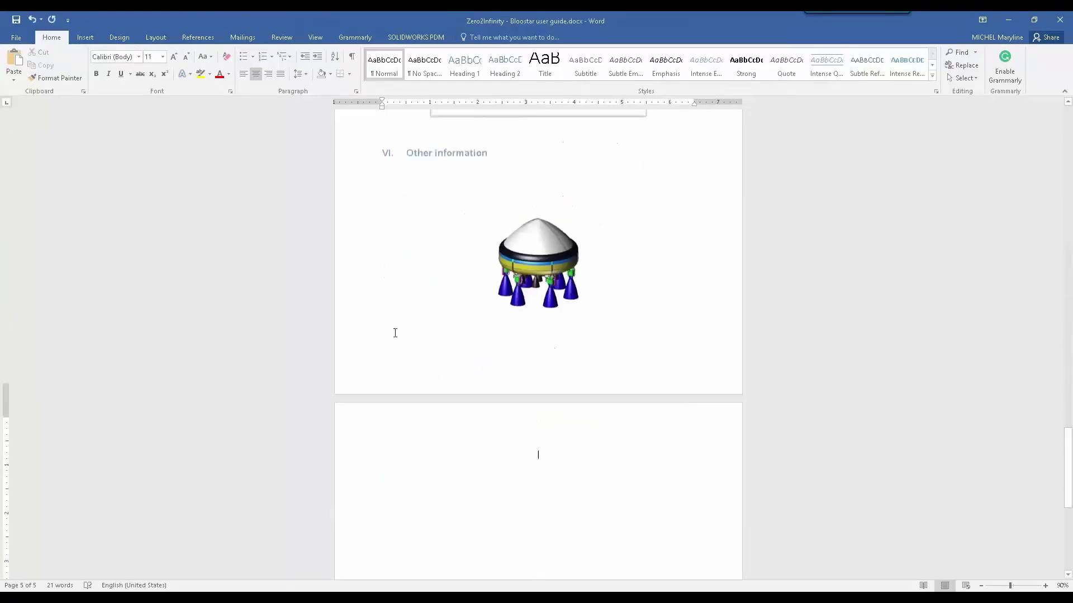
{"action": "scroll", "coordinate": [395, 333], "scroll_direction": "down", "scroll_amount": 2}
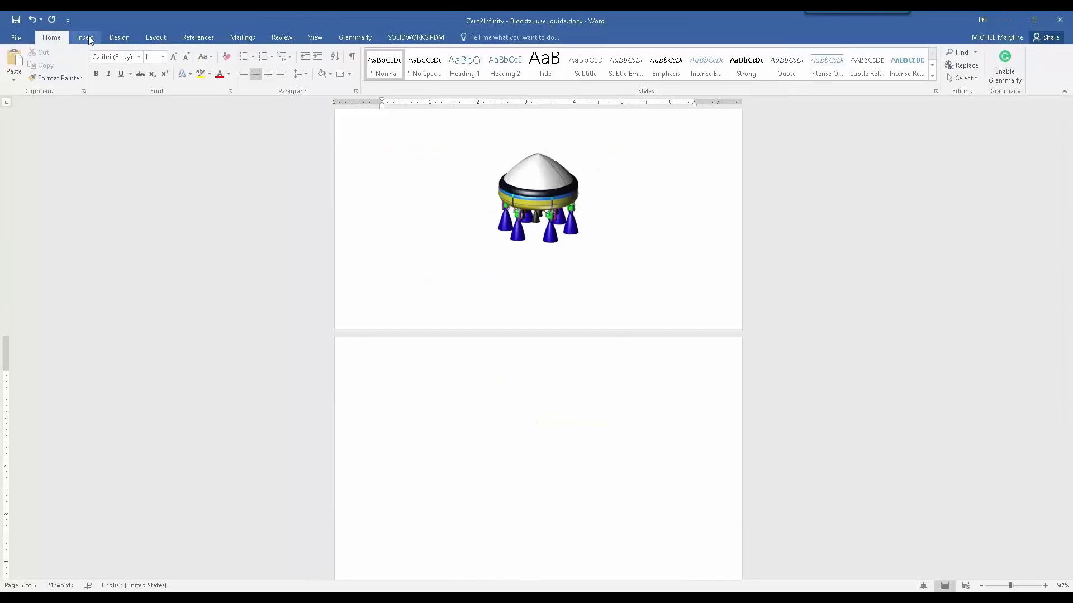
Insert the View 32 and View 33 JPEG images on the new page using Insert and Link
{"action": "left_click", "coordinate": [85, 37]}
{"action": "left_click", "coordinate": [121, 61]}
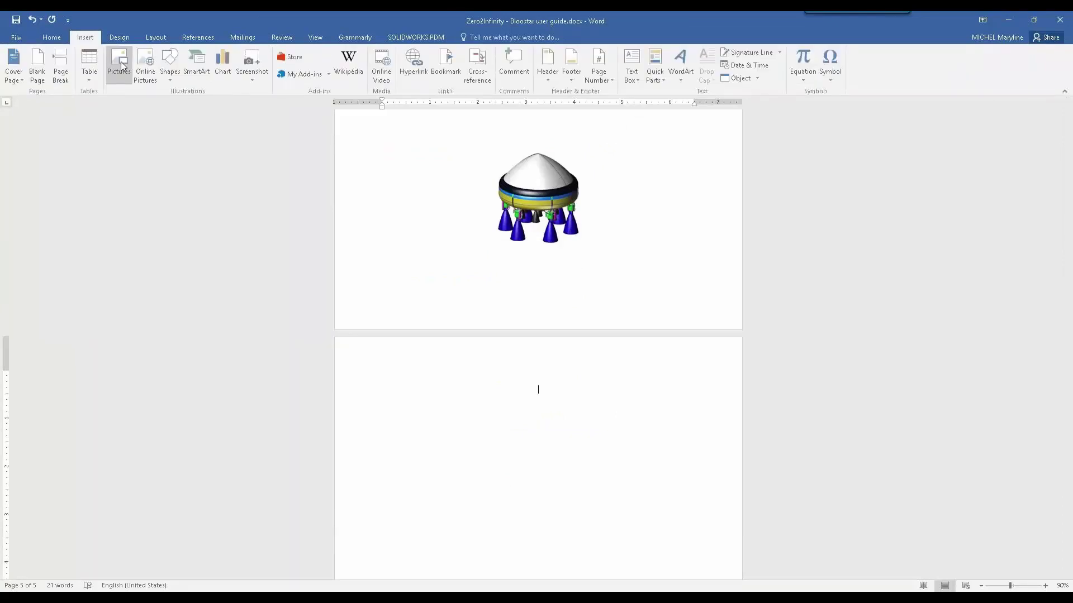
{"action": "double_click", "coordinate": [174, 100]}
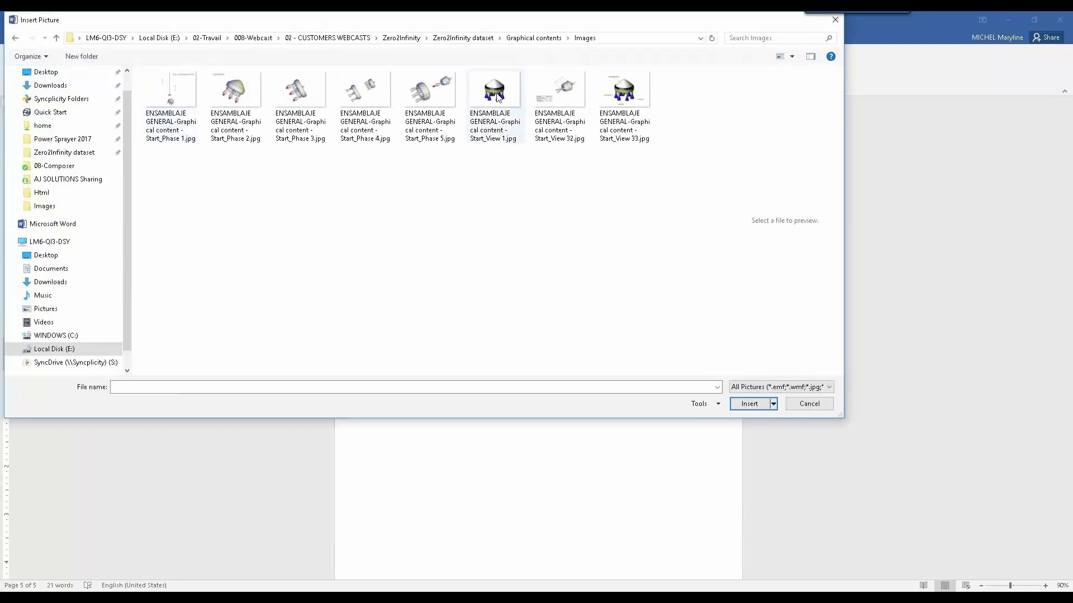
{"action": "left_click", "coordinate": [559, 89]}
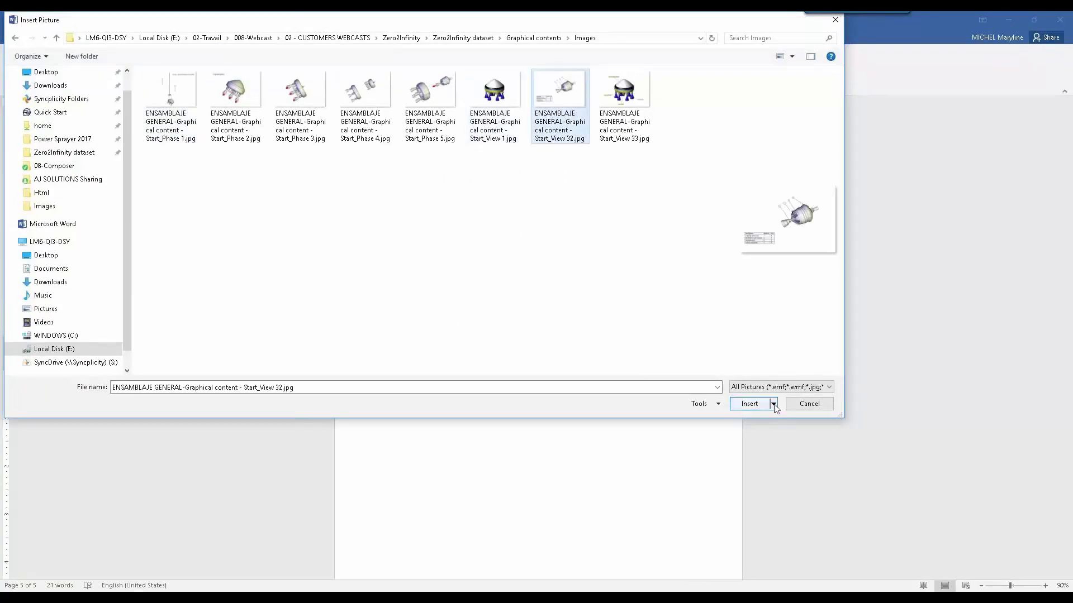
{"action": "left_click", "coordinate": [624, 89], "text": "ctrl"}
{"action": "left_click", "coordinate": [774, 403]}
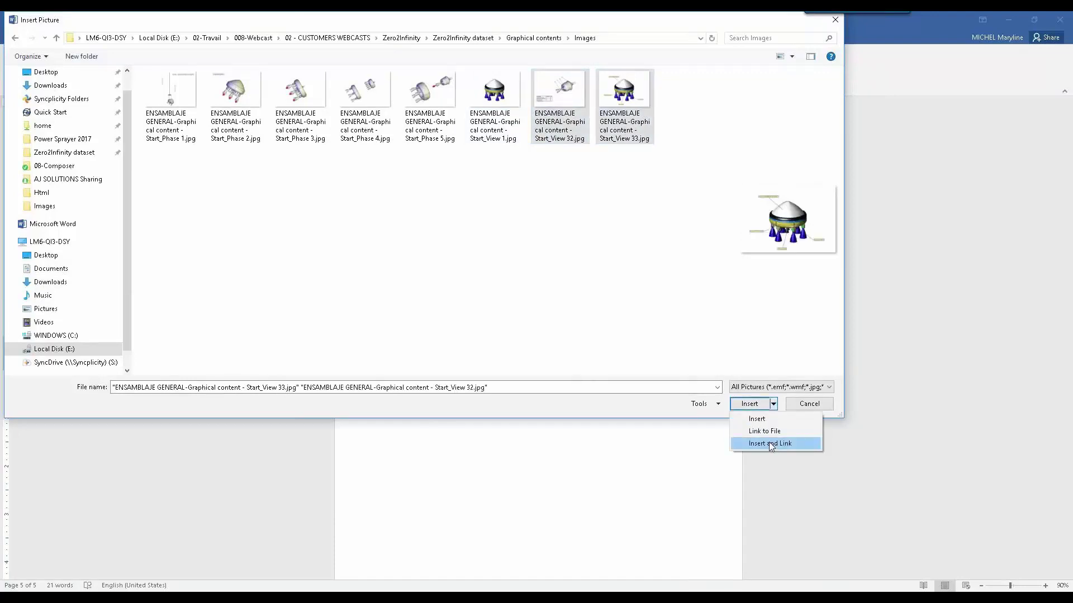
{"action": "left_click", "coordinate": [803, 442]}
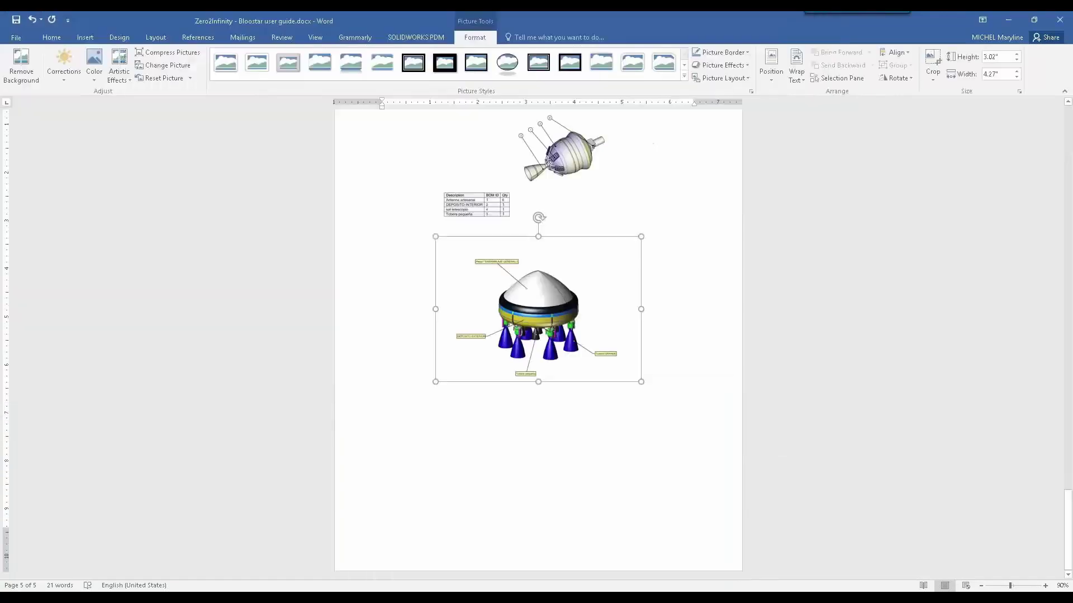
{"action": "left_click", "coordinate": [665, 278]}
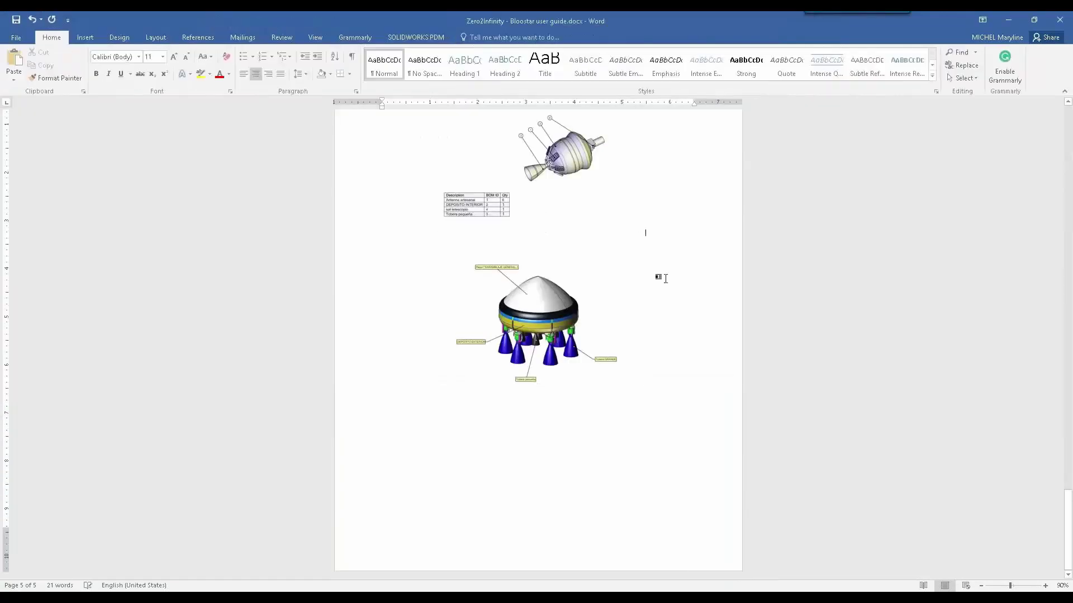
Copy the frame format of the Phase 5 picture onto the Other information picture and the two newly inserted pictures
{"action": "scroll", "coordinate": [479, 182], "scroll_direction": "up", "scroll_amount": 8}
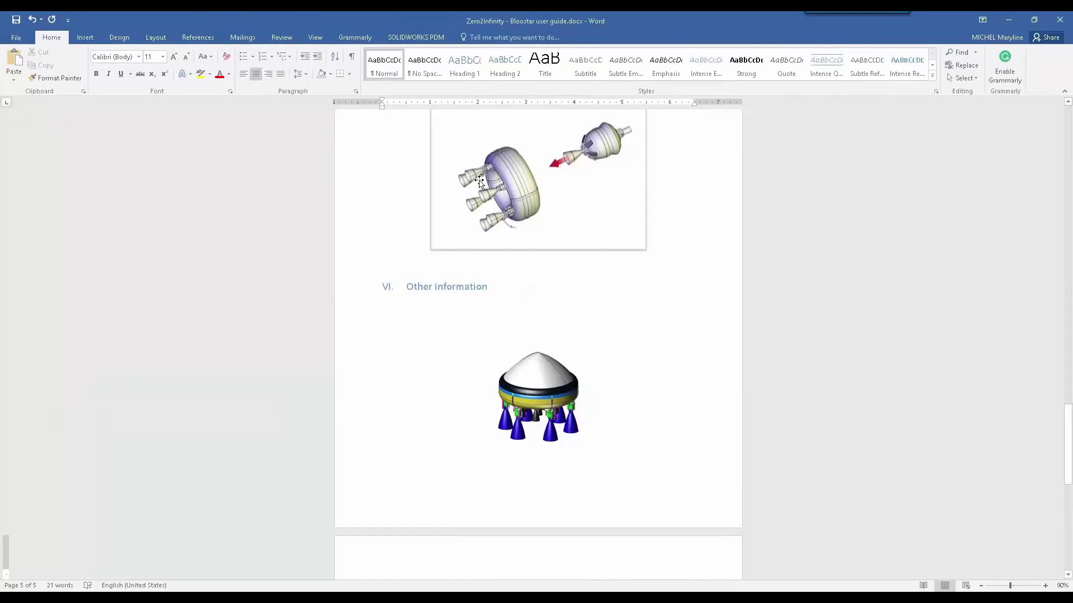
{"action": "left_click", "coordinate": [479, 181]}
{"action": "left_click", "coordinate": [56, 77]}
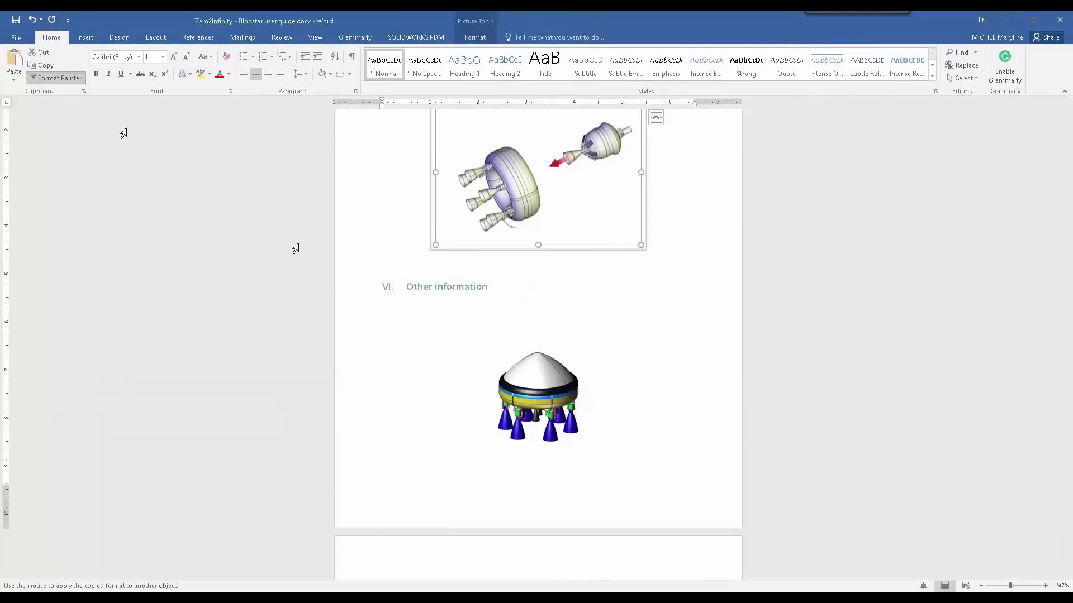
{"action": "left_click", "coordinate": [497, 385]}
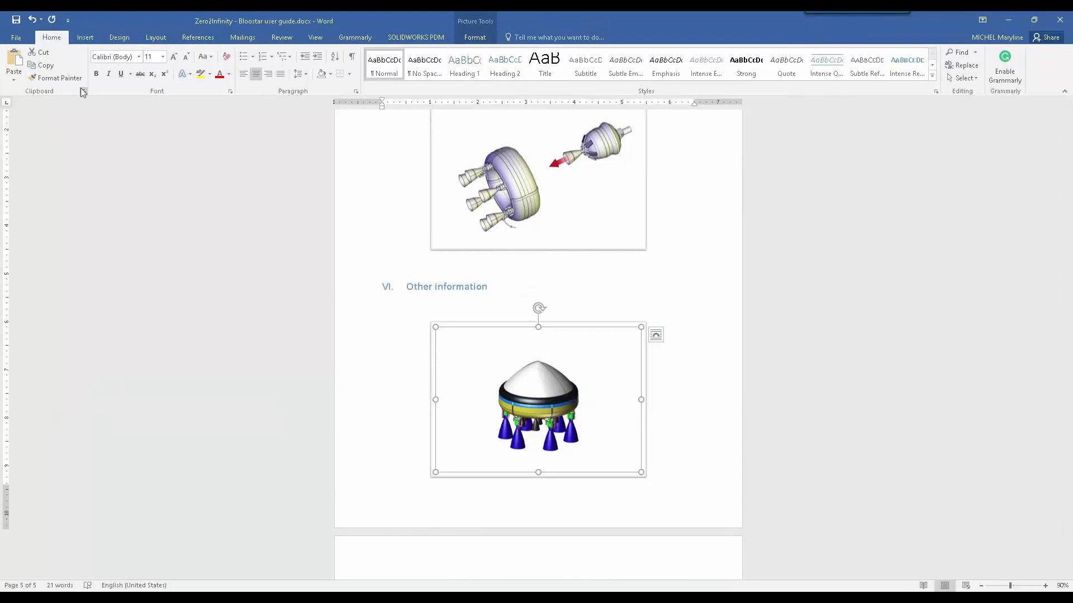
{"action": "scroll", "coordinate": [258, 221], "scroll_direction": "down", "scroll_amount": 8}
{"action": "left_click", "coordinate": [522, 550]}
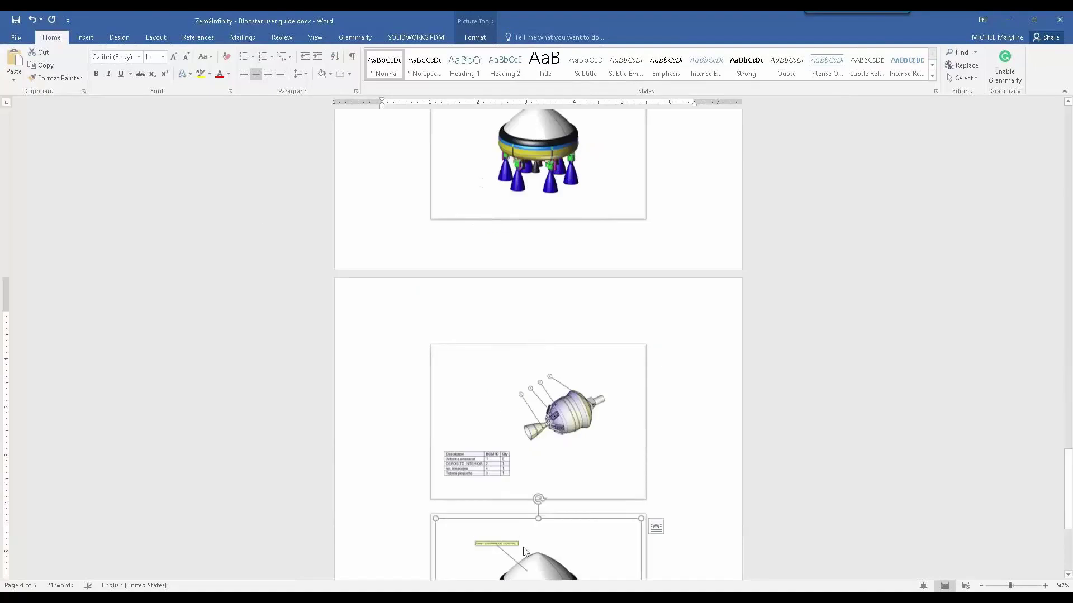
Zoom in to 160% on the last page to inspect the bill of materials picture and the labelled capsule picture
{"action": "scroll", "coordinate": [548, 460], "scroll_direction": "down", "scroll_amount": 4}
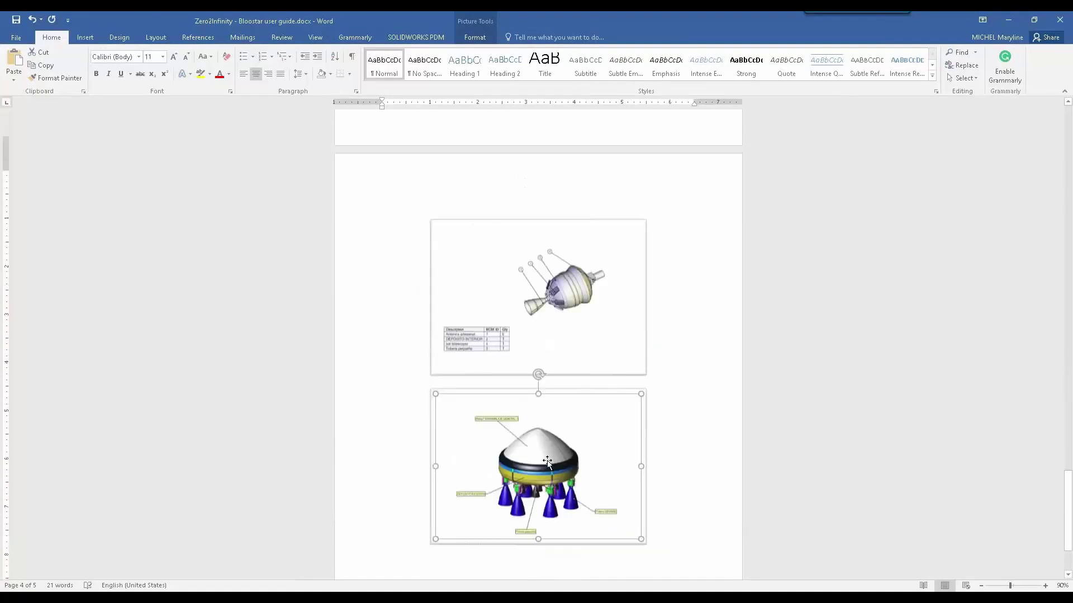
{"action": "scroll", "coordinate": [615, 463], "scroll_direction": "down", "scroll_amount": 2}
{"action": "left_click", "coordinate": [699, 469]}
{"action": "scroll", "coordinate": [650, 437], "scroll_direction": "up", "scroll_amount": 1}
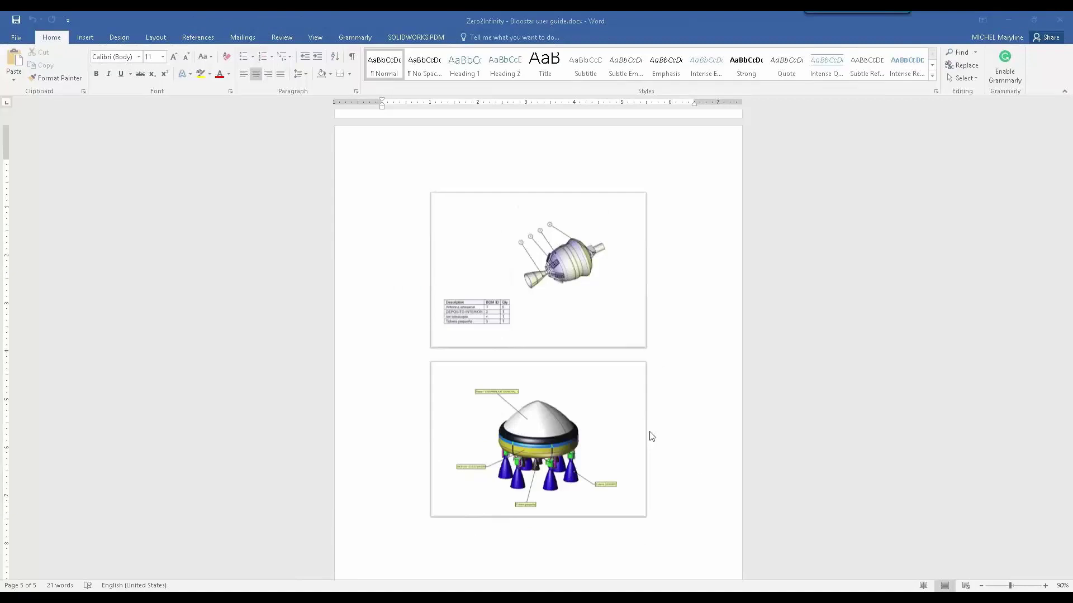
{"action": "scroll", "coordinate": [615, 551], "scroll_direction": "down", "scroll_amount": 2, "text": "ctrl"}
{"action": "scroll", "coordinate": [615, 551], "scroll_direction": "up", "scroll_amount": 3, "text": "ctrl"}
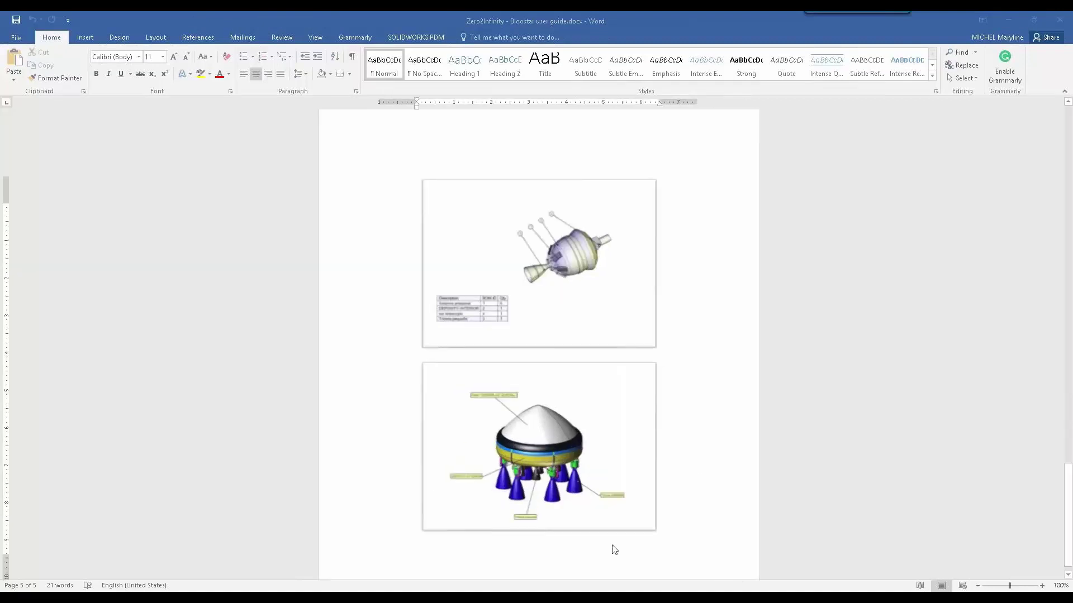
{"action": "scroll", "coordinate": [614, 550], "scroll_direction": "up", "scroll_amount": 2, "text": "ctrl"}
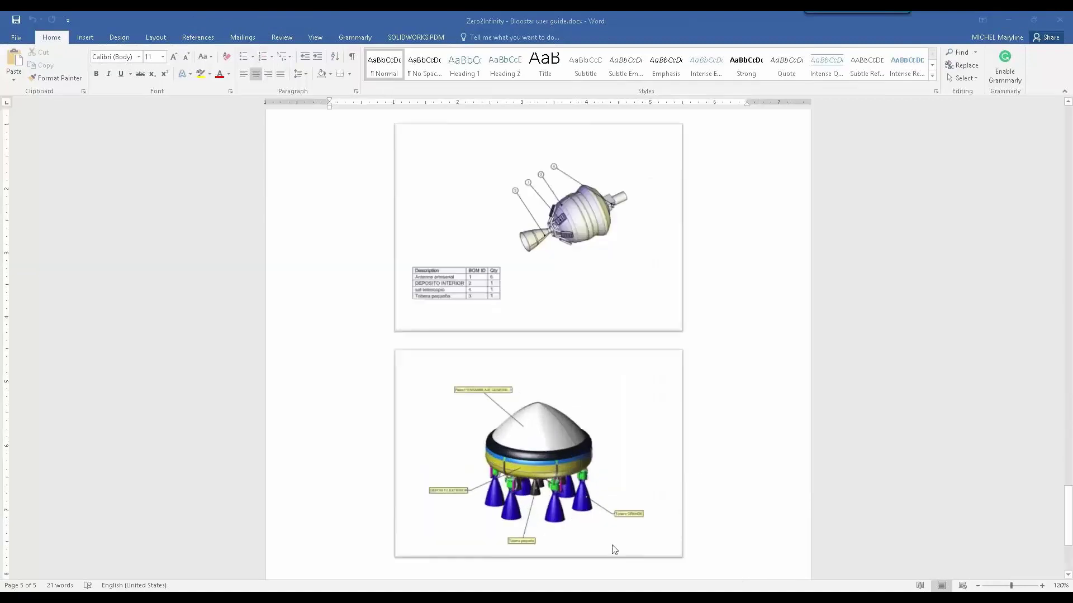
{"action": "scroll", "coordinate": [615, 551], "scroll_direction": "up", "scroll_amount": 4, "text": "ctrl"}
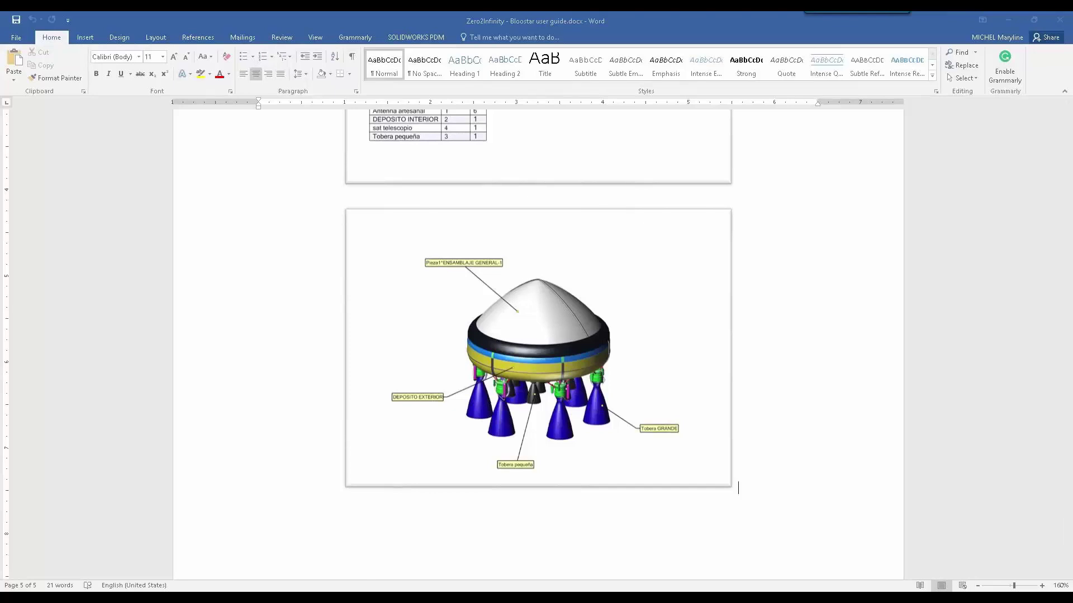
Switch back to SOLIDWORKS Composer and change the dome's rendering to outline only in View 33, keeping the remaining parts shaded
{"action": "key", "text": "alt+Tab"}
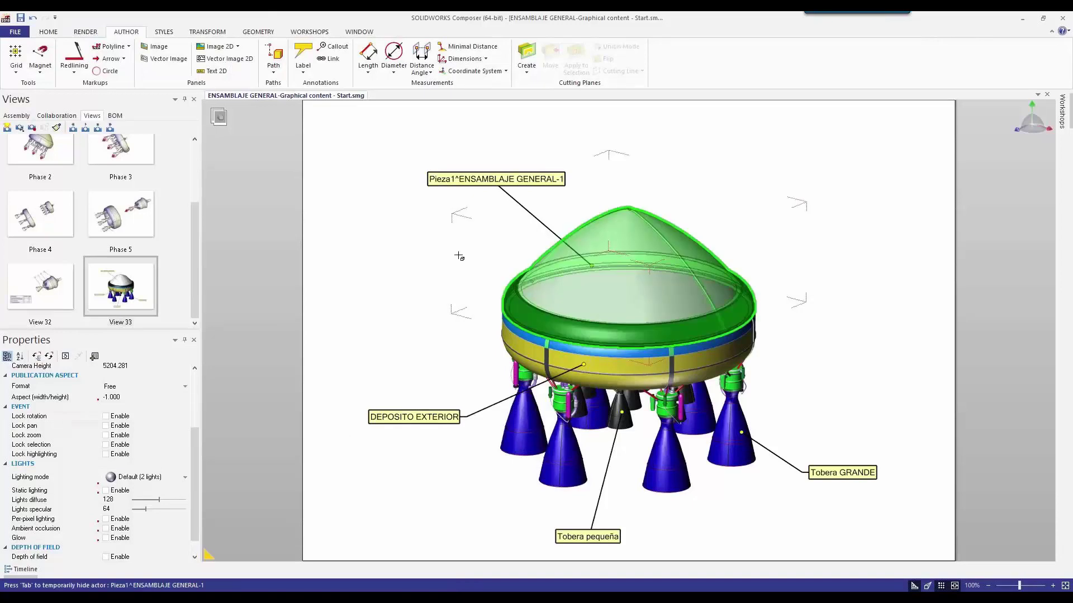
{"action": "left_click", "coordinate": [85, 31]}
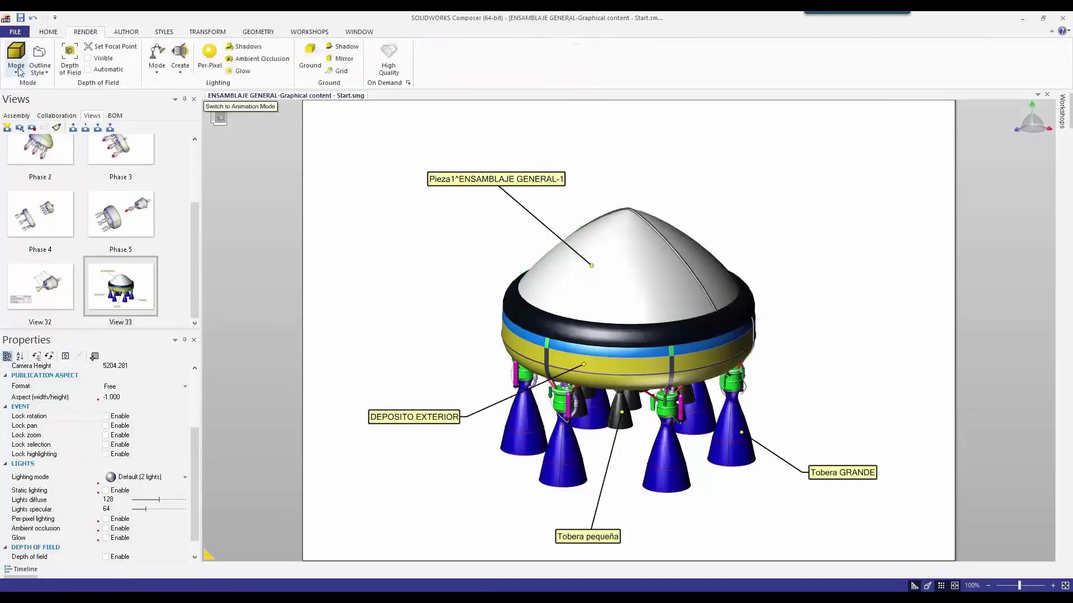
{"action": "left_click", "coordinate": [16, 58]}
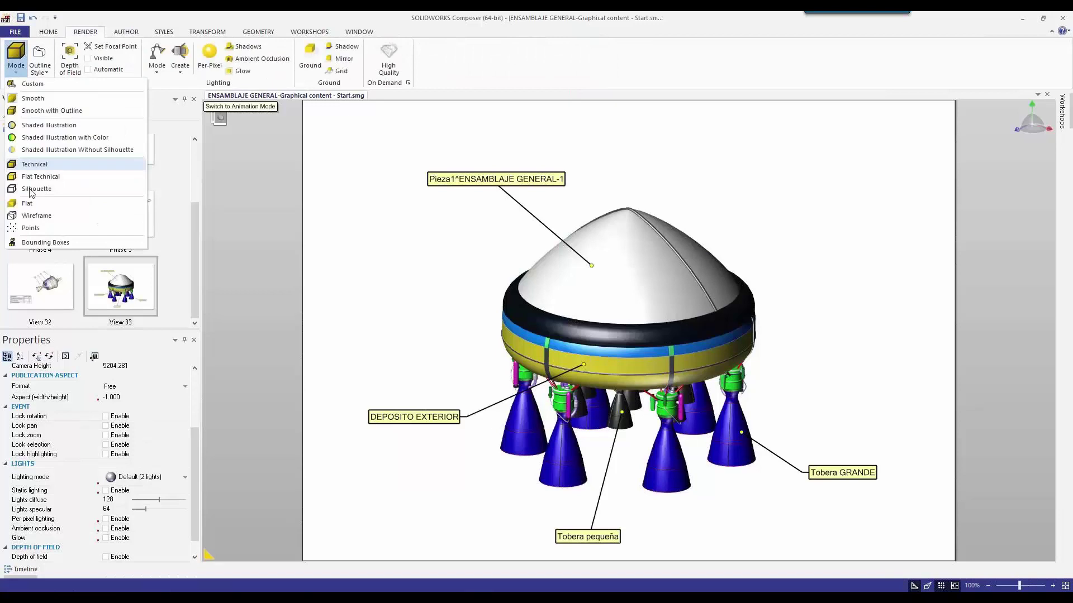
{"action": "left_click", "coordinate": [53, 164]}
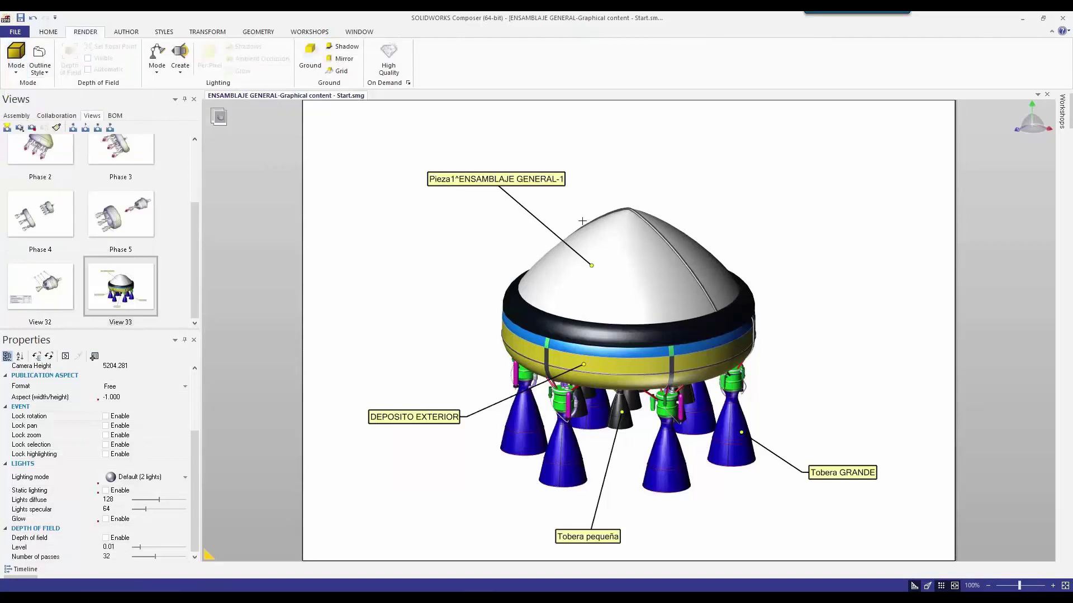
{"action": "left_click", "coordinate": [582, 221]}
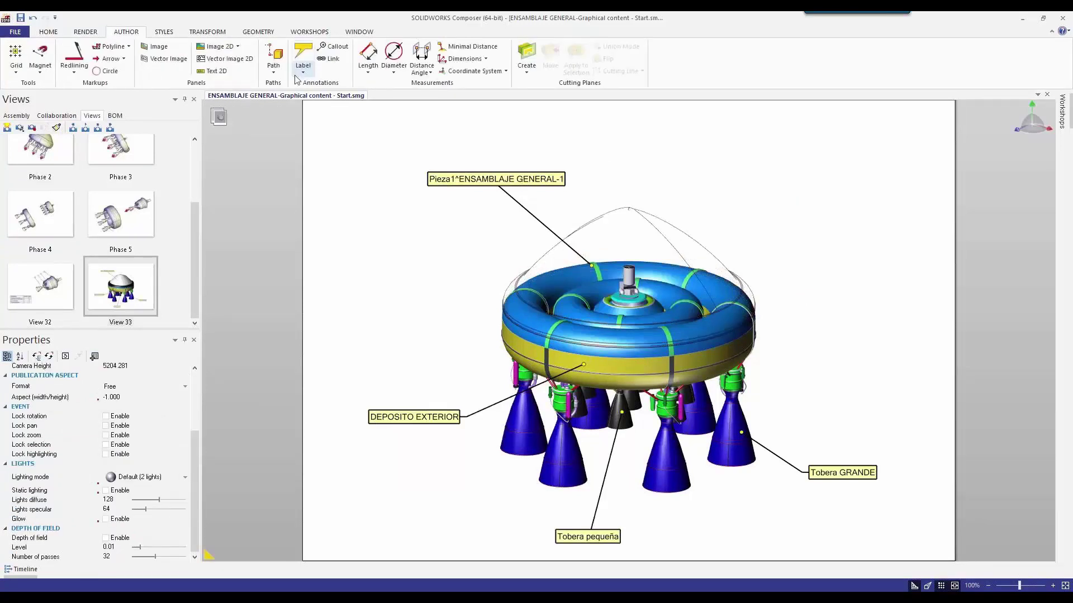
Label the sat telescopio and DEPOSITO MEDIO parts with the Label tool, placing both labels above the tank assembly
{"action": "left_click", "coordinate": [302, 56]}
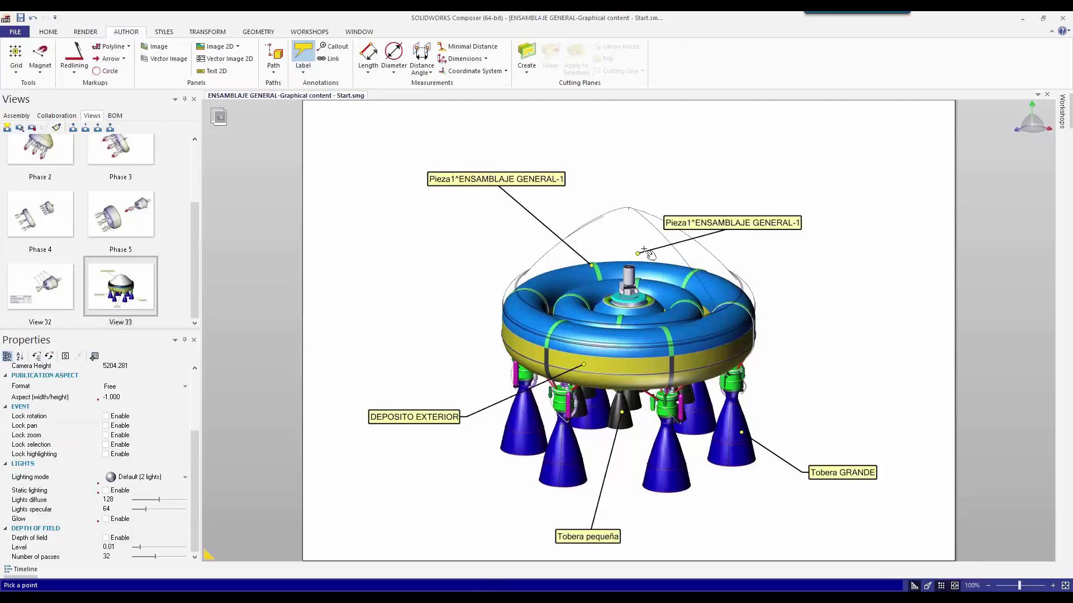
{"action": "left_click", "coordinate": [637, 262]}
{"action": "left_click", "coordinate": [687, 207]}
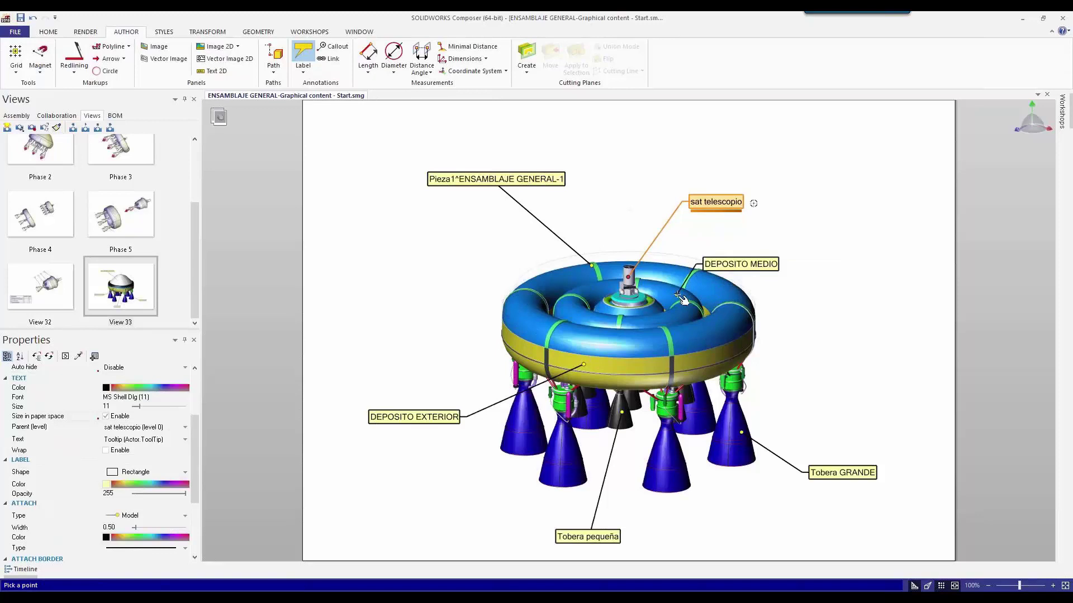
{"action": "left_click", "coordinate": [678, 295]}
{"action": "left_click", "coordinate": [768, 253]}
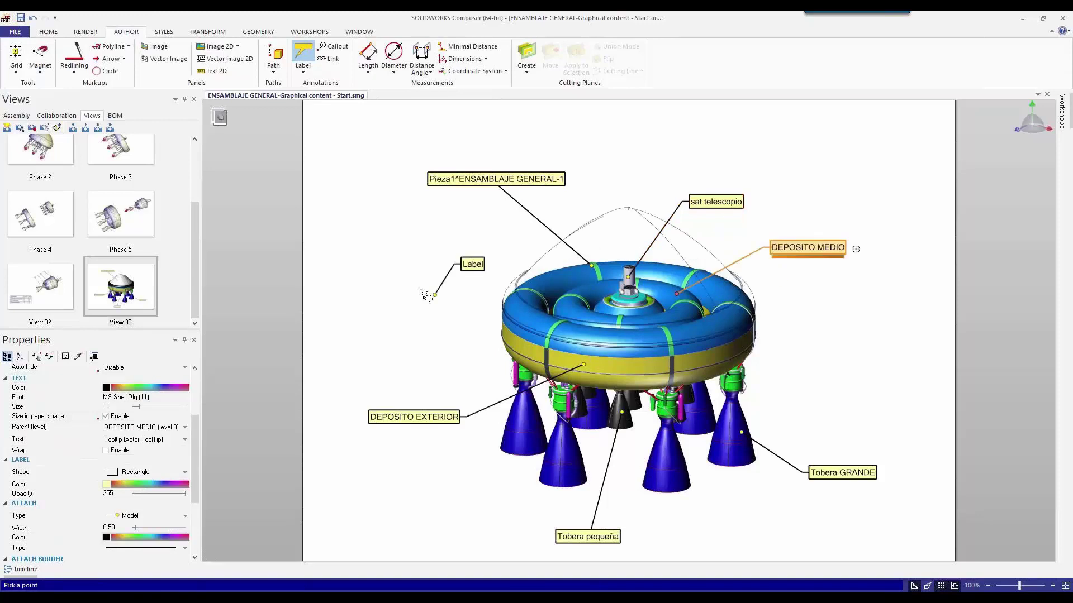
{"action": "key", "text": "Escape"}
Update View 33 with the current scene and clear the label selection
{"action": "right_click", "coordinate": [144, 298]}
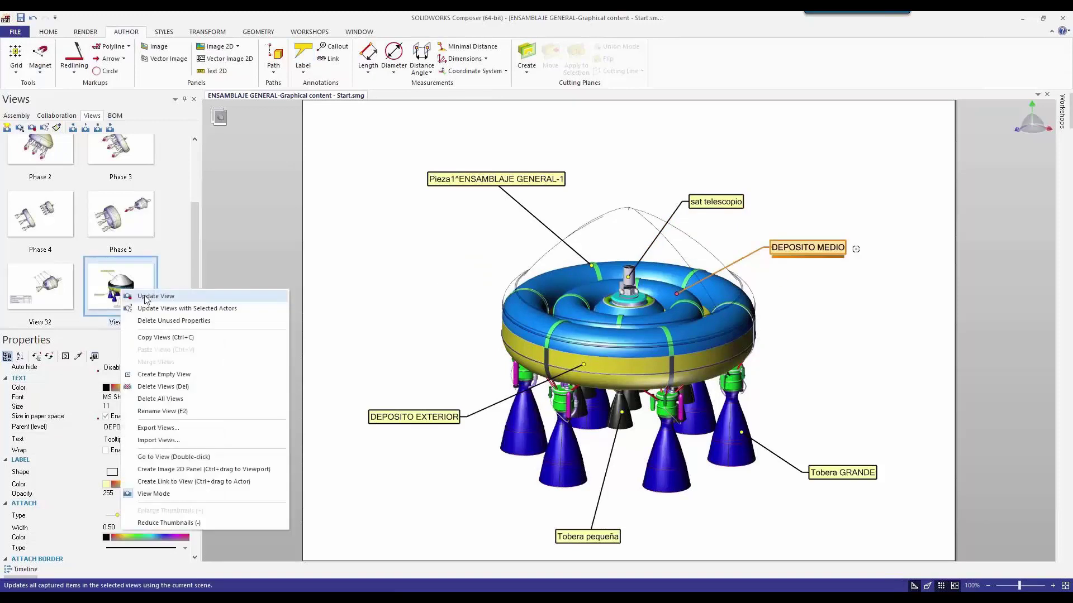
{"action": "left_click", "coordinate": [145, 297]}
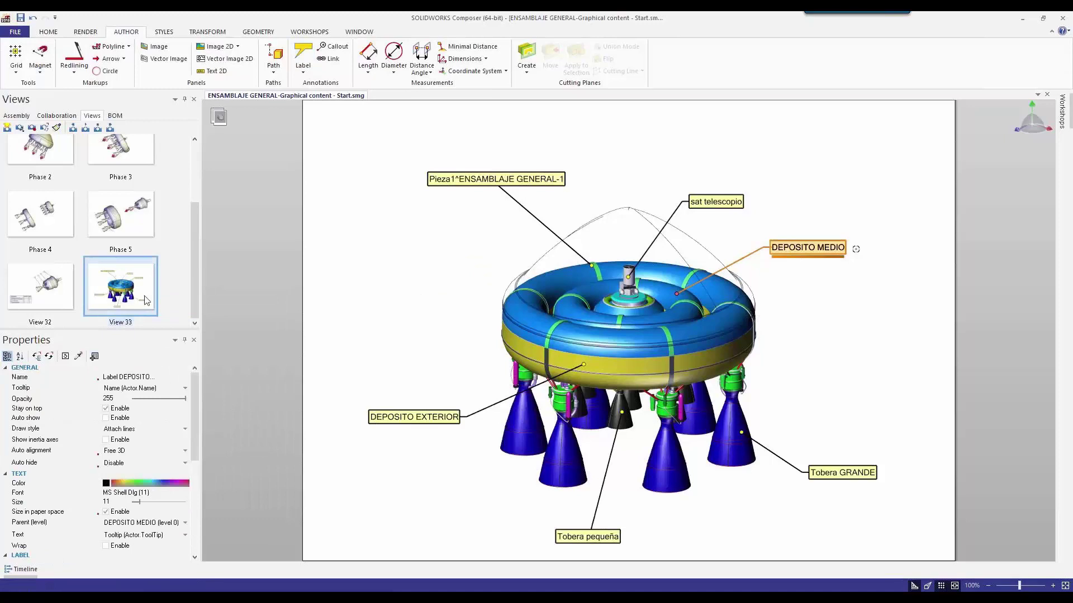
{"action": "left_click", "coordinate": [368, 253]}
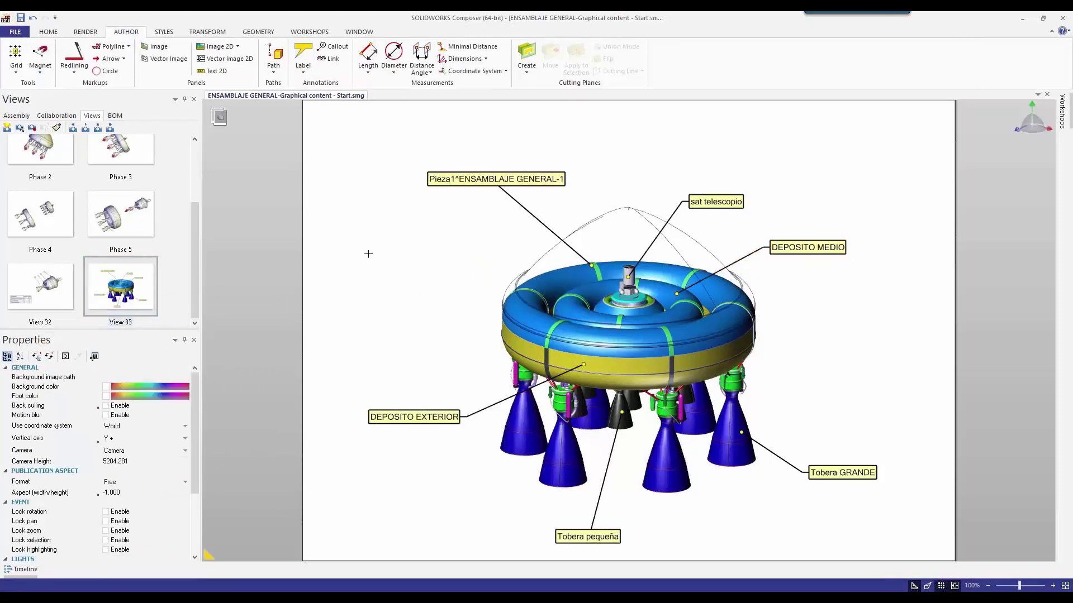
Save View 33 as a high-resolution JPEG, replacing ENSAMBLAJE GENERAL-Graphical content - Start_View 33.jpg in the Images folder
{"action": "left_click", "coordinate": [1063, 110]}
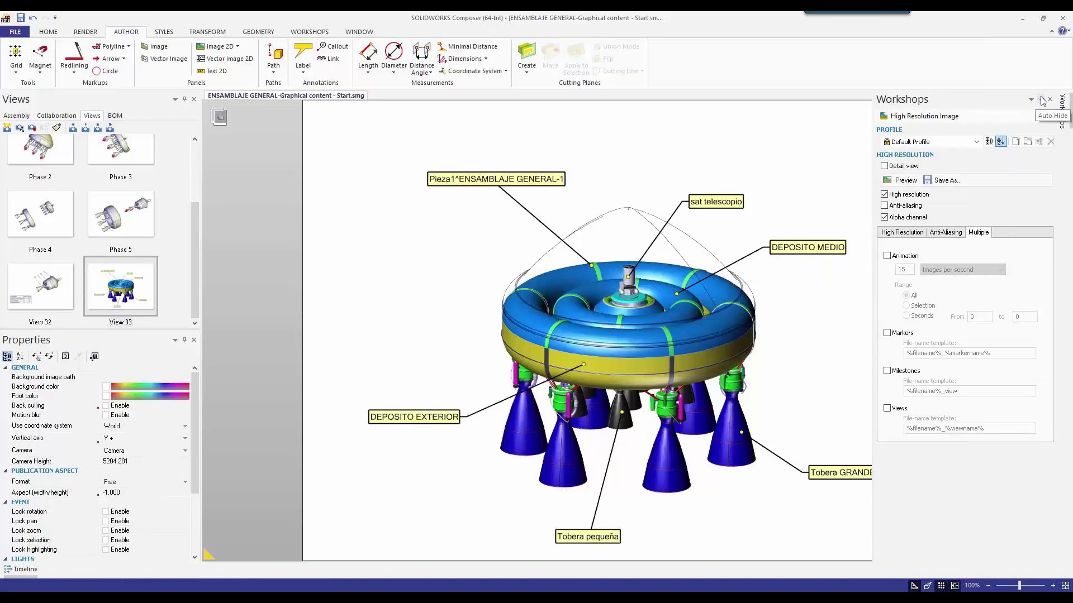
{"action": "left_click", "coordinate": [943, 180]}
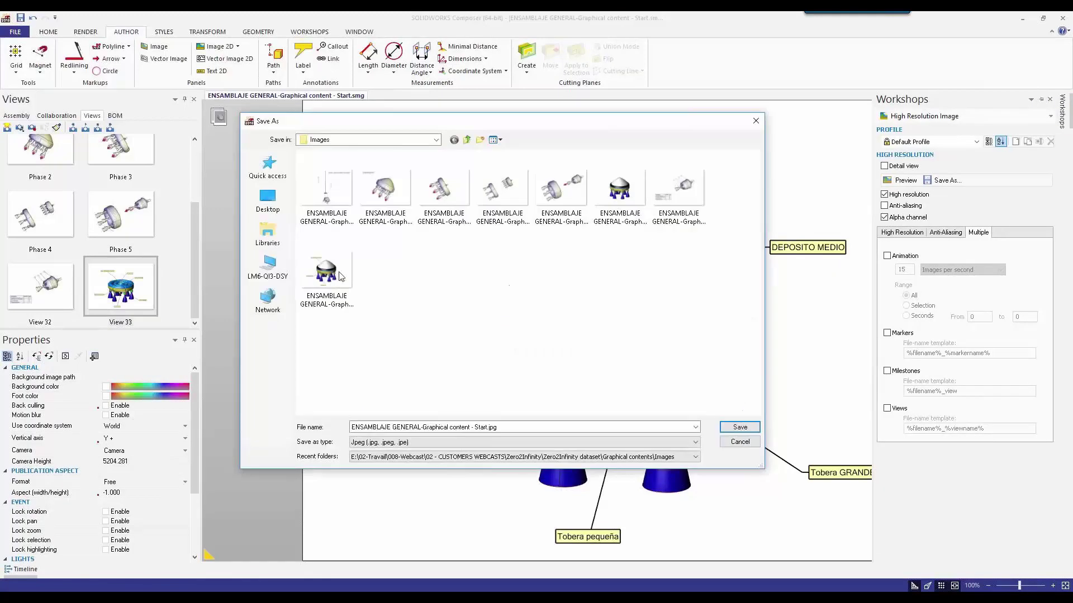
{"action": "double_click", "coordinate": [341, 276]}
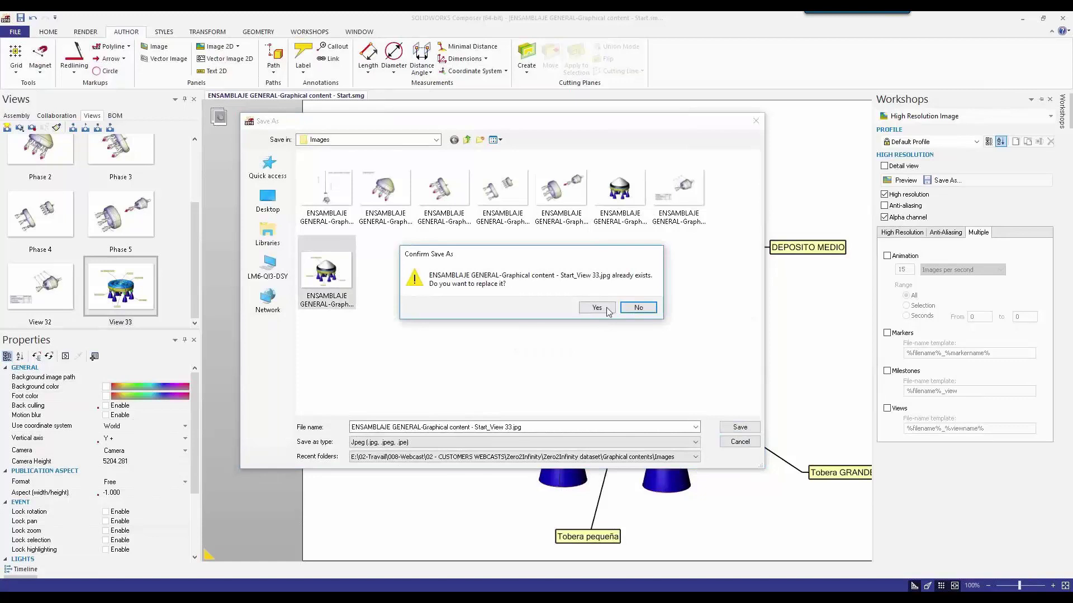
{"action": "left_click", "coordinate": [607, 310]}
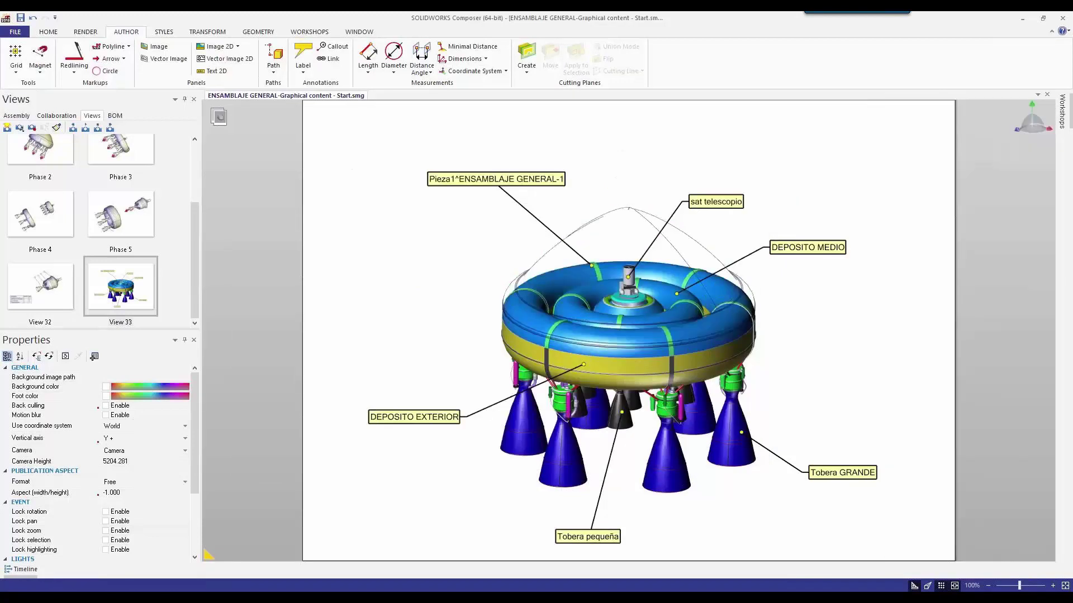
Reopen Zero2Infinity - Bloostar user guide.docx in Word and resume at the last reading position to check the linked View 33 picture
{"action": "right_click", "coordinate": [136, 596]}
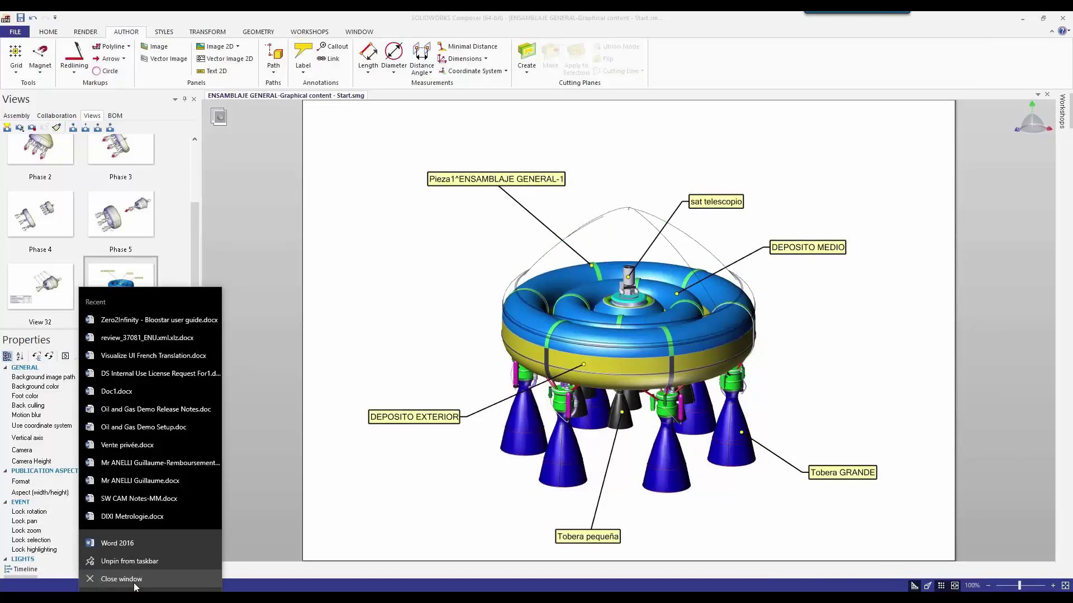
{"action": "left_click", "coordinate": [159, 319]}
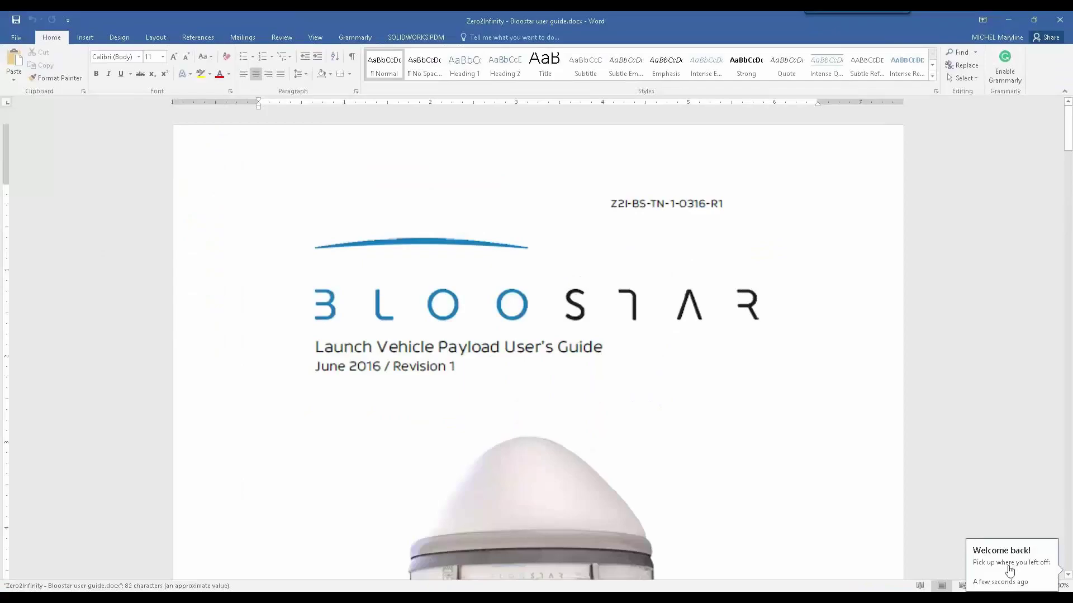
{"action": "left_click", "coordinate": [1009, 565]}
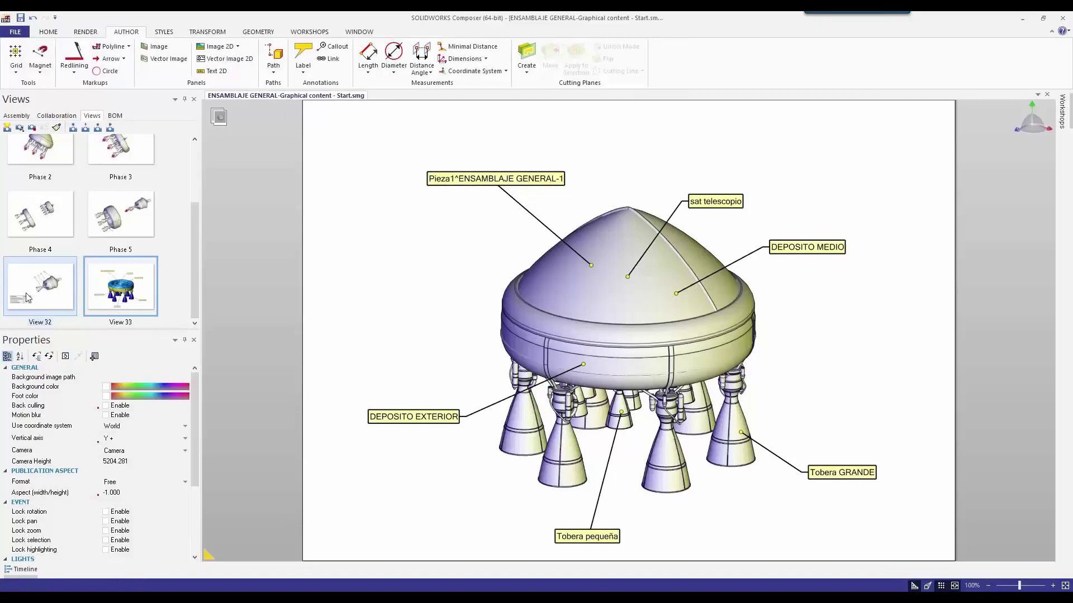
Activate View 32 in SOLIDWORKS Composer, set the Technical Illustration outline style to Construction Edges, and review the color region, shadow and hotspot options
{"action": "left_click", "coordinate": [28, 298]}
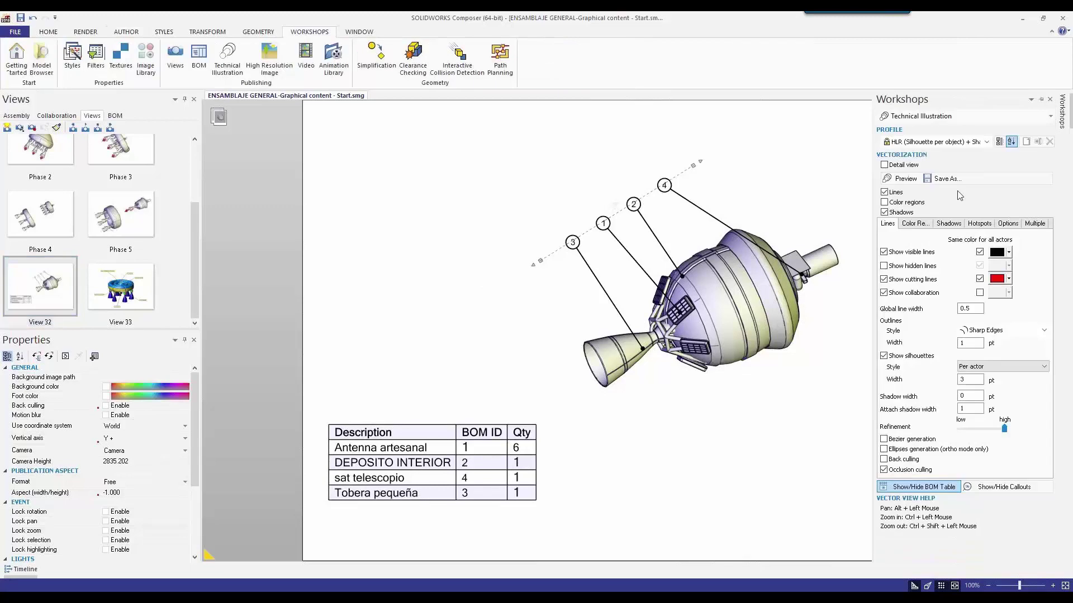
{"action": "left_click", "coordinate": [983, 331]}
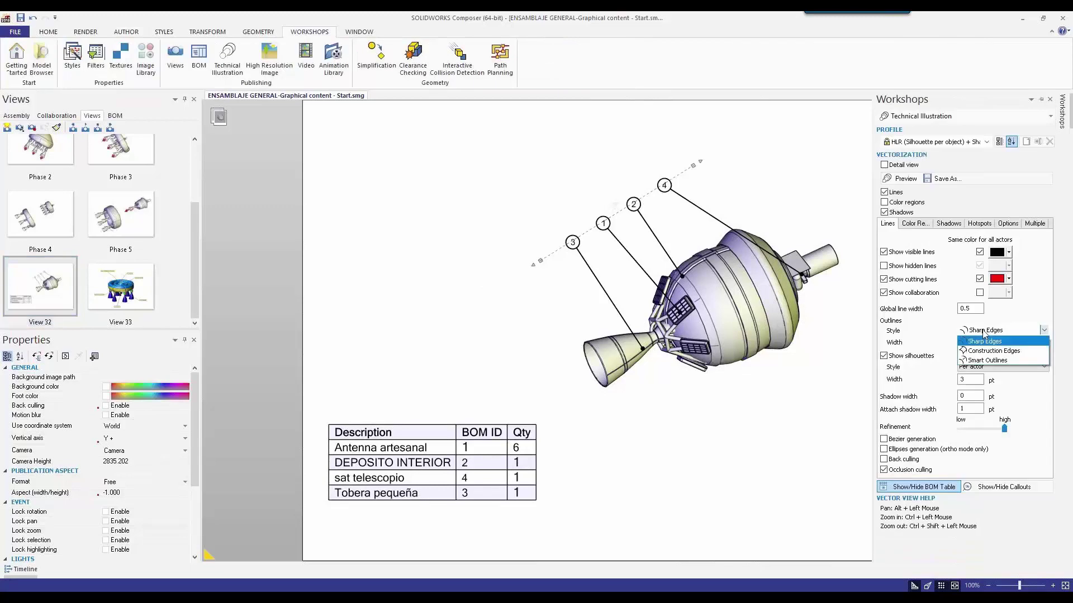
{"action": "left_click", "coordinate": [991, 351]}
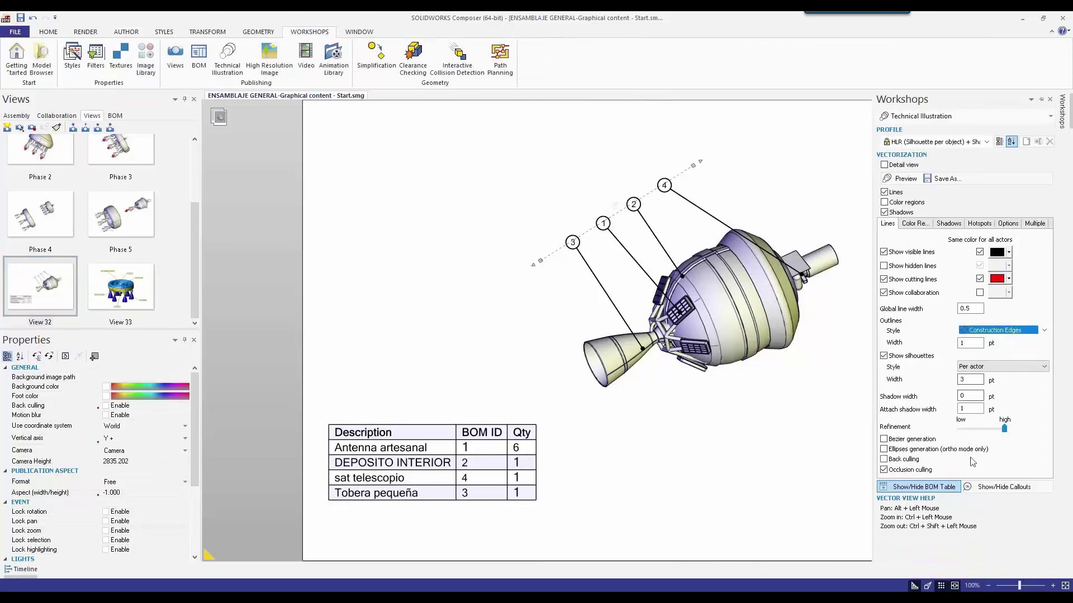
{"action": "left_click", "coordinate": [923, 224]}
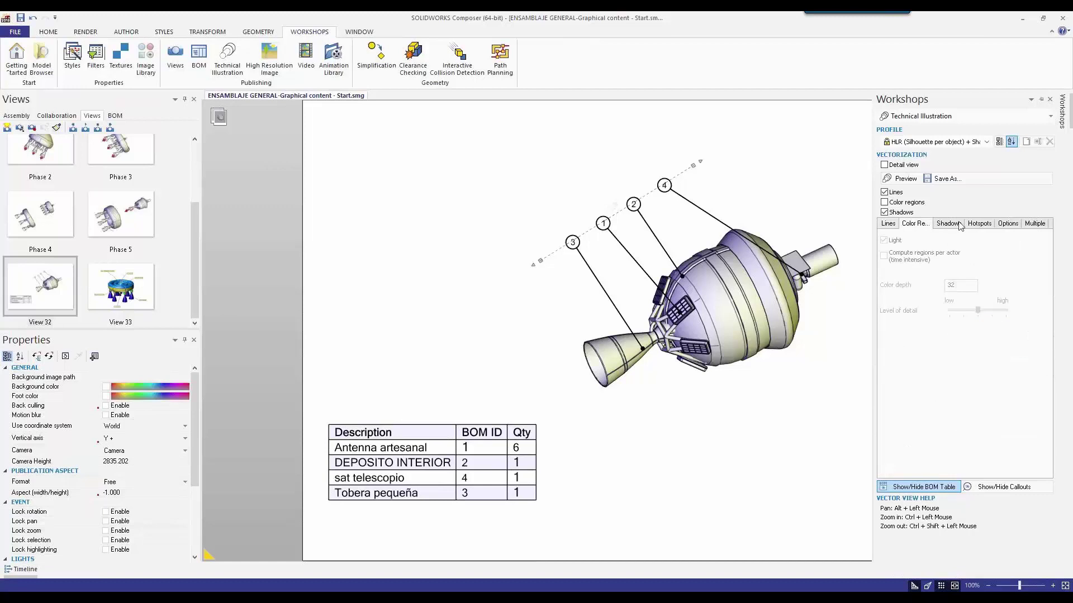
{"action": "left_click", "coordinate": [960, 225]}
{"action": "left_click", "coordinate": [979, 224]}
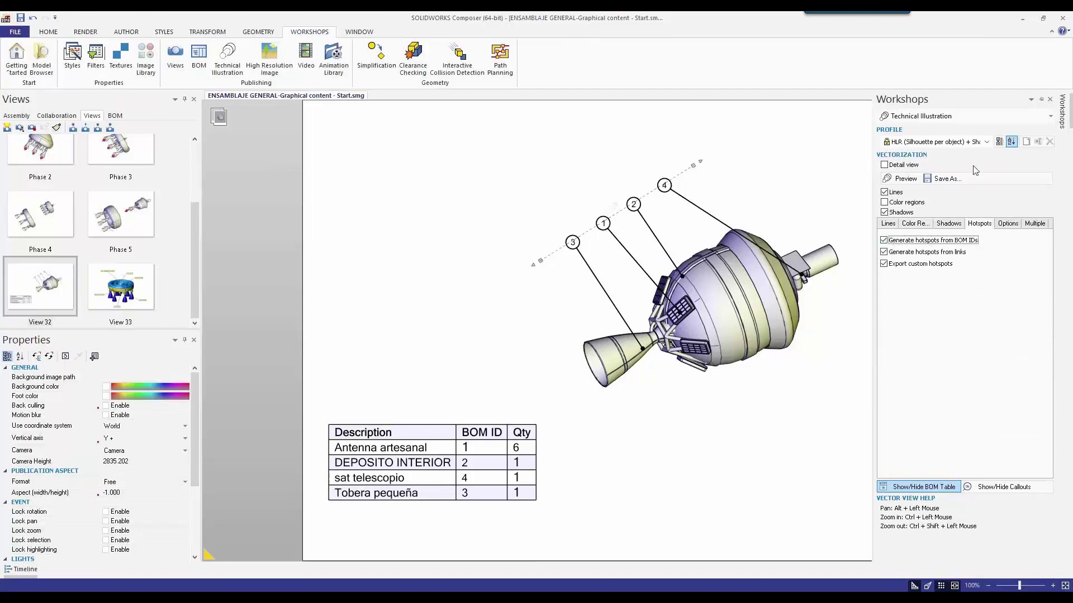
{"action": "left_click", "coordinate": [987, 143]}
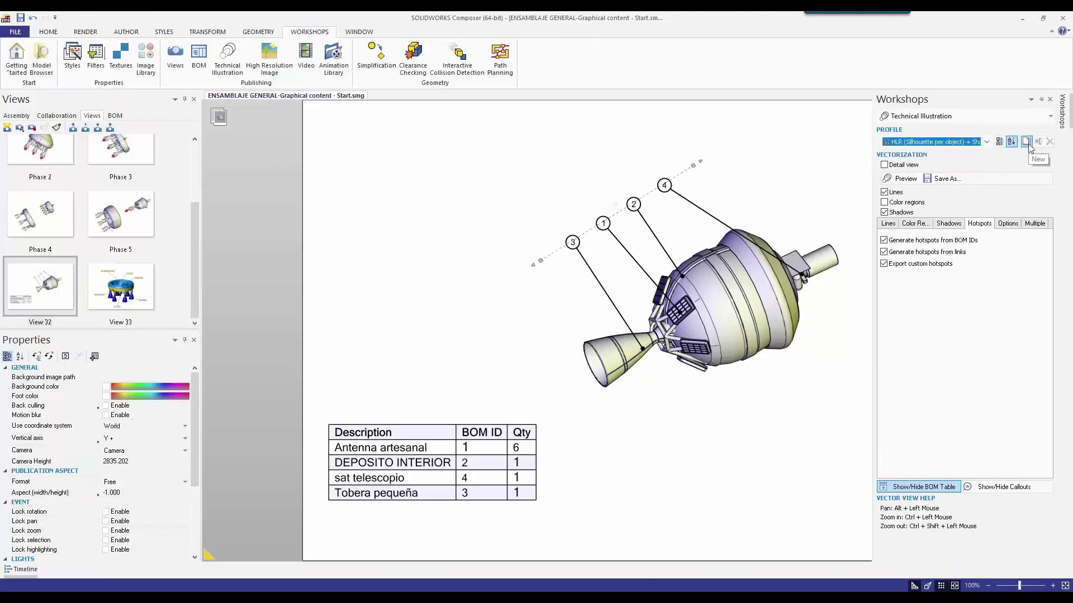
Save the vectorization as ENSAMBLAJE GENERAL-Graphical content - Start.svg in the Technical illustration folder, replacing the existing file, and open the exported SVG
{"action": "left_click", "coordinate": [944, 179]}
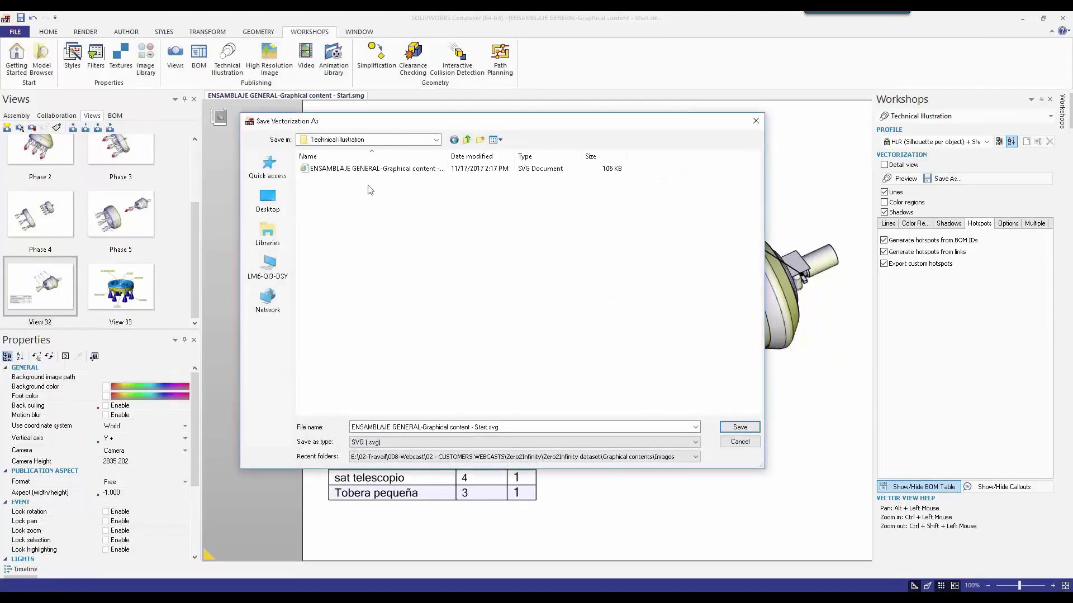
{"action": "left_click", "coordinate": [738, 427]}
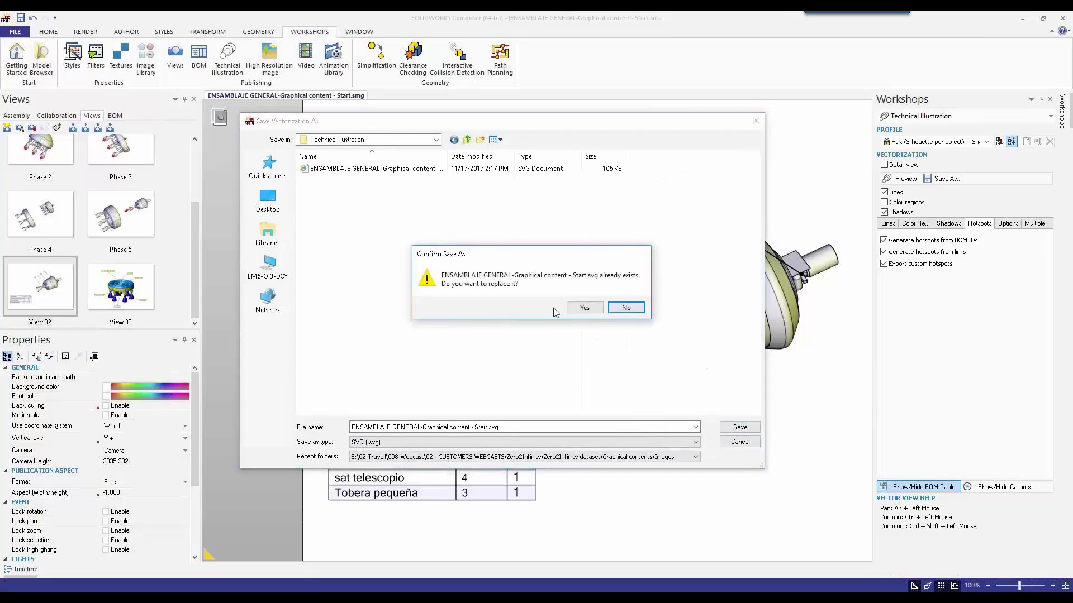
{"action": "left_click", "coordinate": [582, 308]}
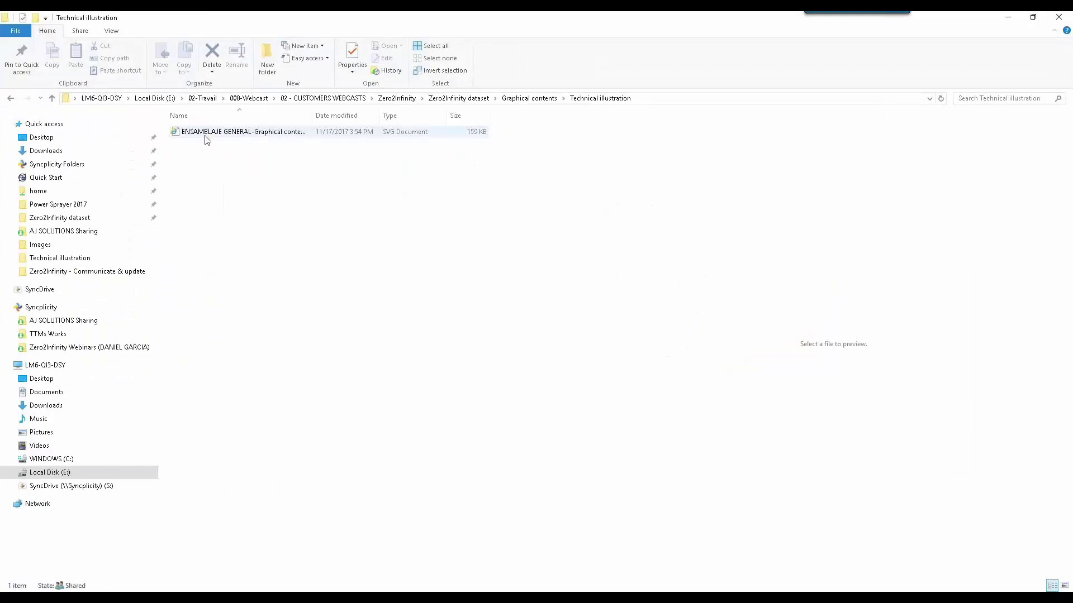
{"action": "left_click", "coordinate": [190, 134]}
{"action": "double_click", "coordinate": [190, 134]}
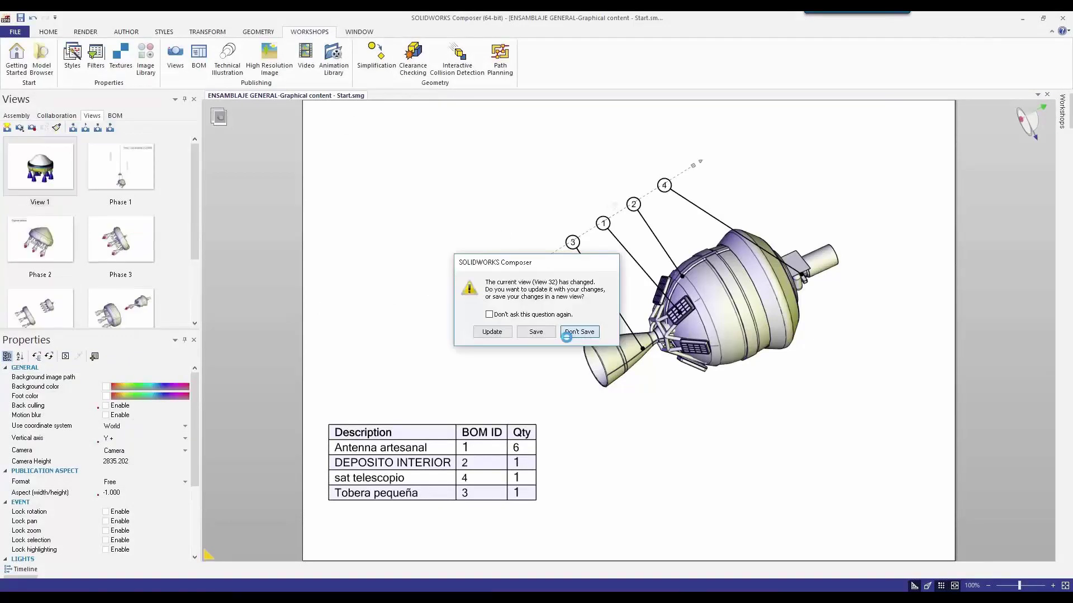
Switch to View 1 without saving the View 32 changes and publish the assembly as HTML in the Html folder using the View profile
{"action": "left_click", "coordinate": [579, 332]}
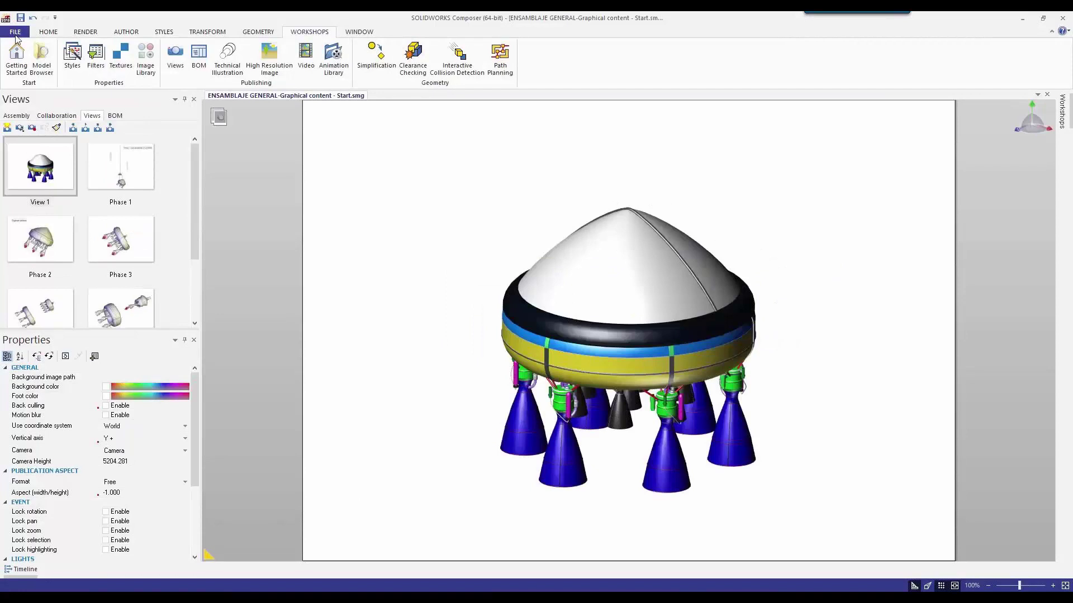
{"action": "left_click", "coordinate": [15, 33]}
{"action": "left_click", "coordinate": [154, 60]}
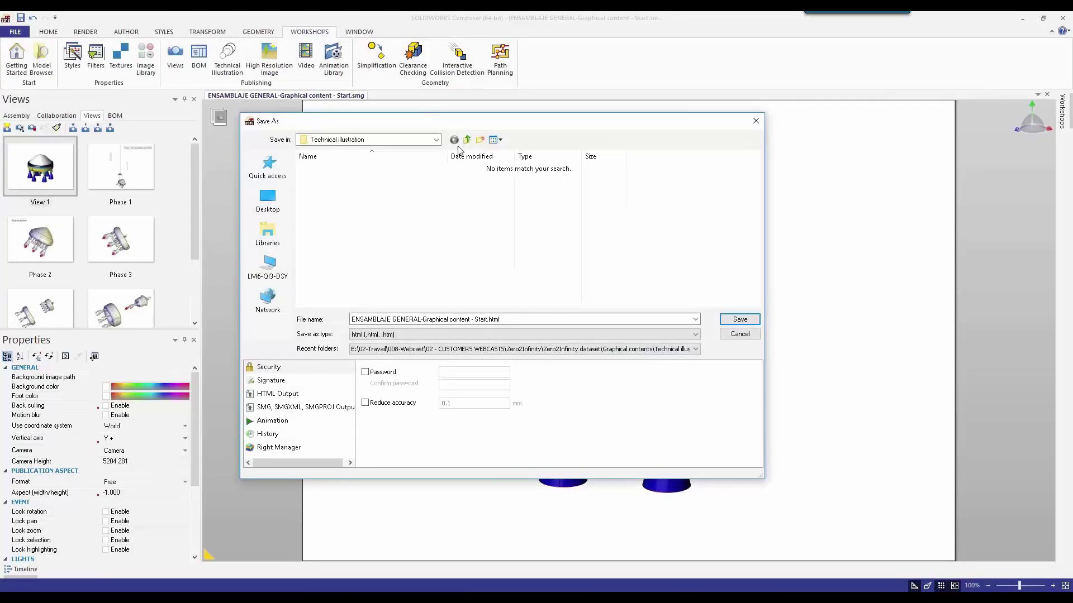
{"action": "left_click", "coordinate": [278, 394]}
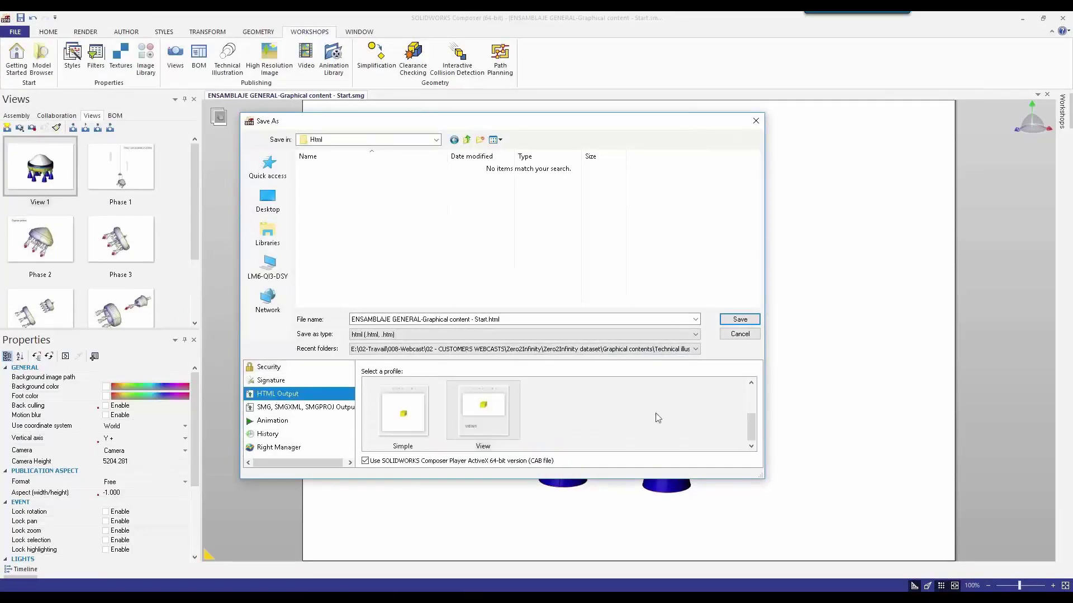
{"action": "scroll", "coordinate": [658, 419], "scroll_direction": "up", "scroll_amount": 3}
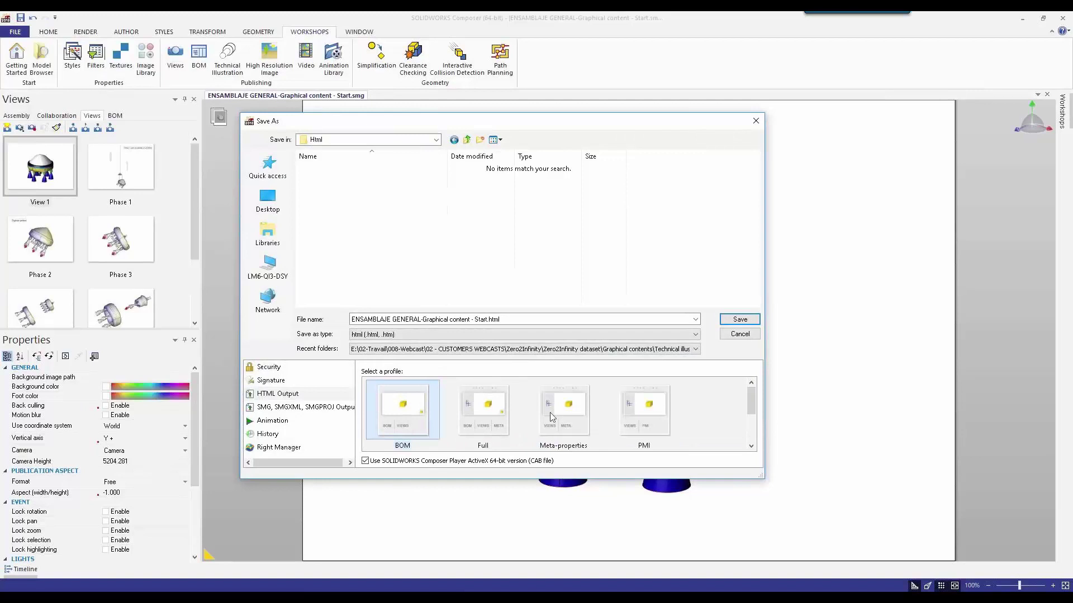
{"action": "scroll", "coordinate": [756, 414], "scroll_direction": "down", "scroll_amount": 1}
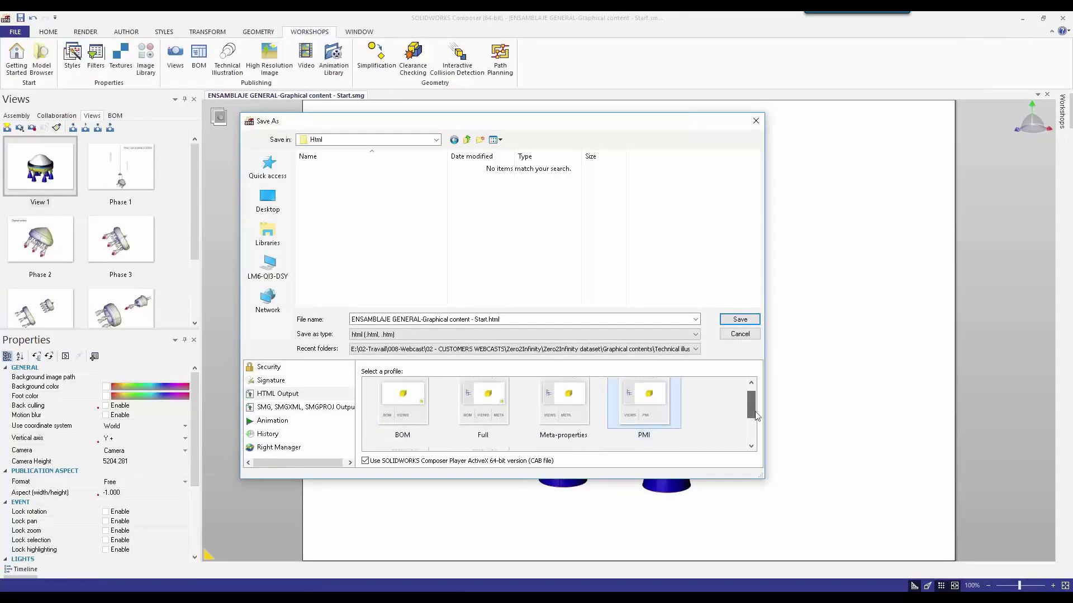
{"action": "scroll", "coordinate": [756, 415], "scroll_direction": "down", "scroll_amount": 3}
{"action": "left_click", "coordinate": [483, 411]}
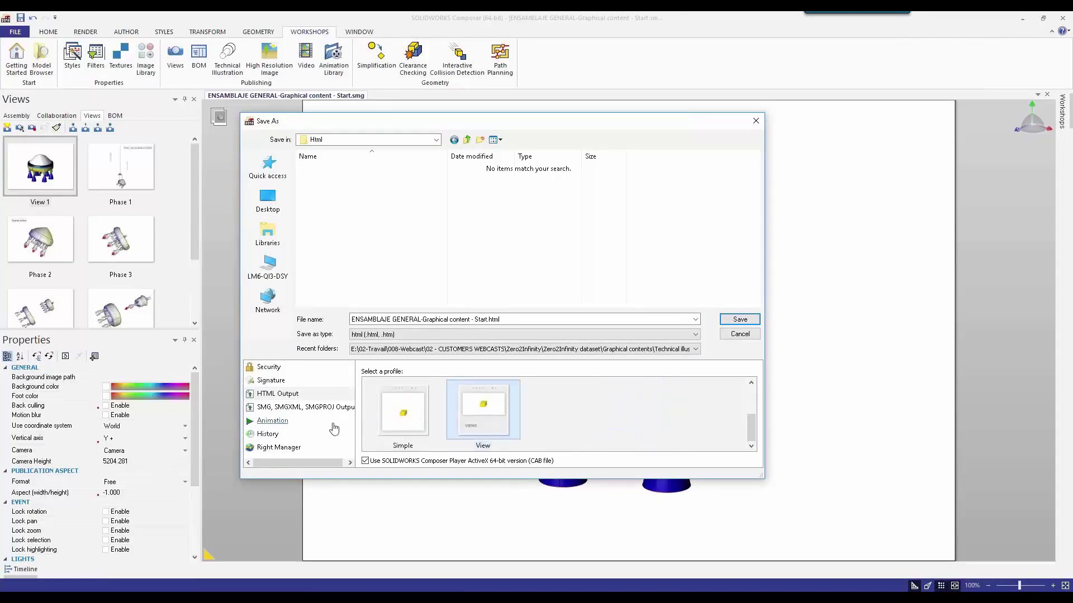
{"action": "left_click", "coordinate": [741, 320]}
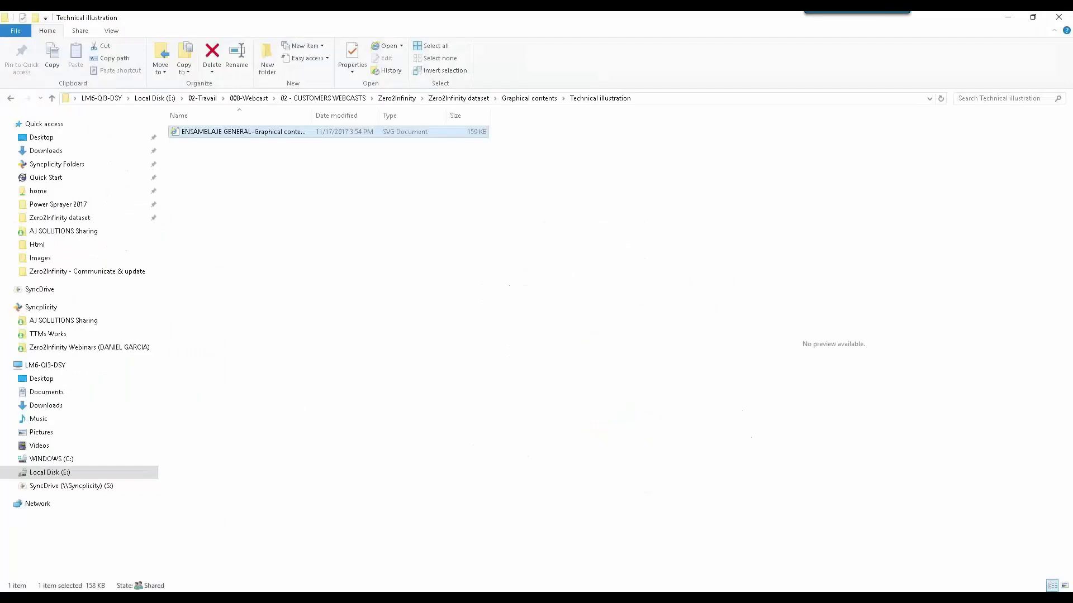
Open the exported HTML page from the Html folder inside Graphical contents
{"action": "left_click", "coordinate": [334, 190]}
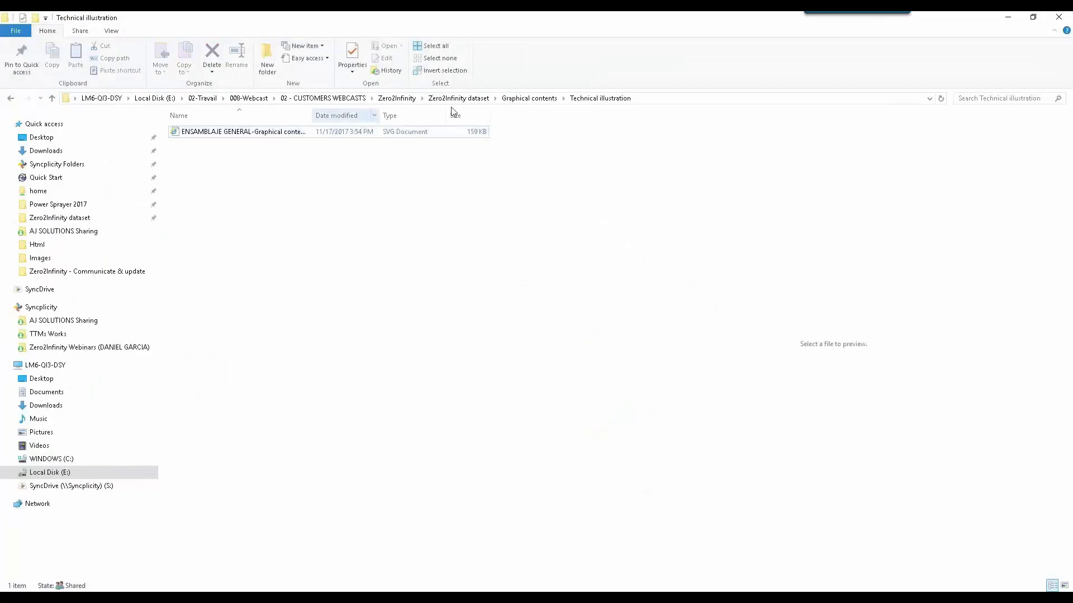
{"action": "left_click", "coordinate": [529, 98]}
{"action": "double_click", "coordinate": [192, 133]}
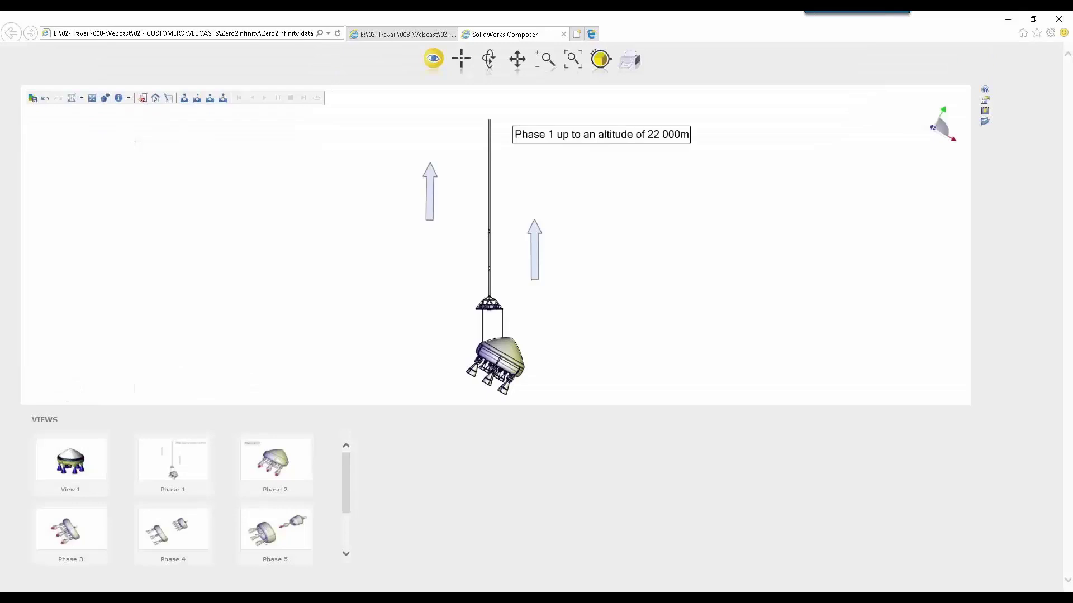
Play through the published views in the HTML page and return to SOLIDWORKS Composer
{"action": "left_click", "coordinate": [197, 98]}
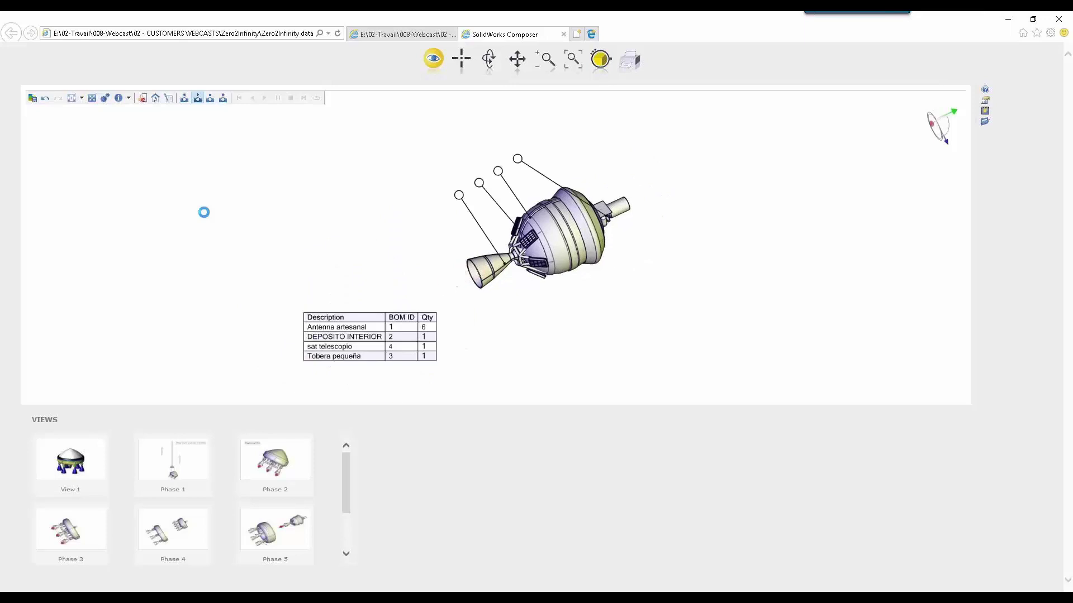
{"action": "left_click", "coordinate": [210, 99]}
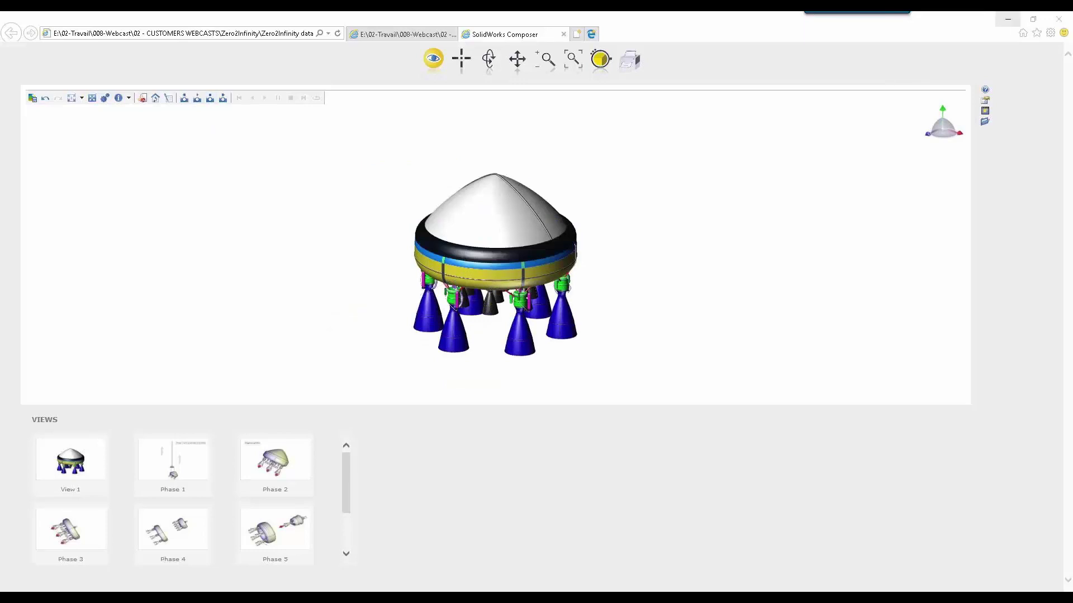
{"action": "left_click", "coordinate": [1008, 19]}
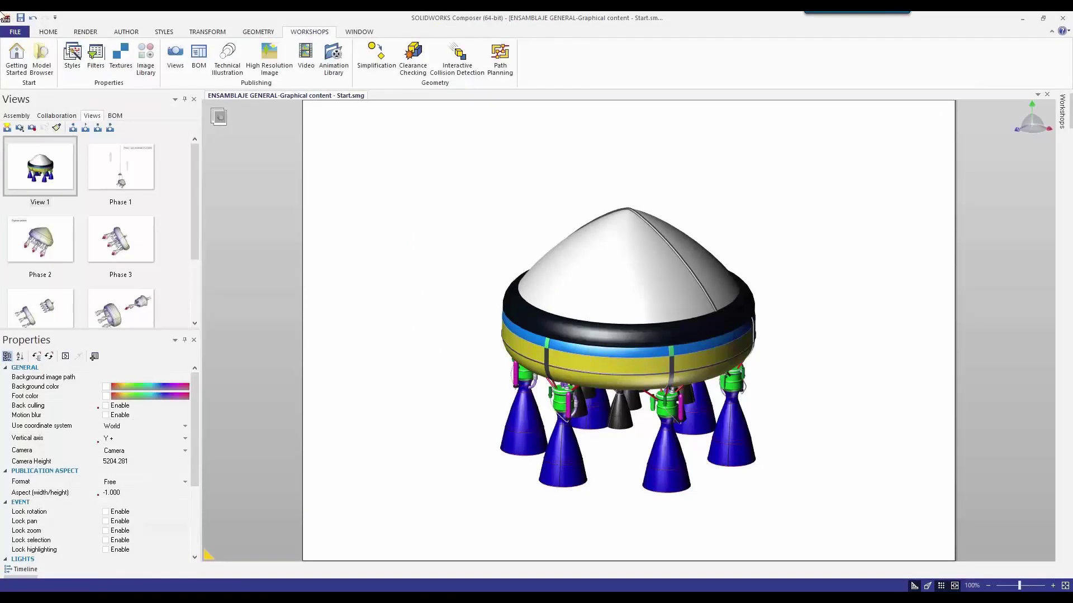
Save the assembly as the SOLIDWORKS Composer Package ENSAMBLAJE GENERAL-Graphical content - Start.exe in the Graphical contents folder, with the 64-bit Player
{"action": "left_click", "coordinate": [15, 32]}
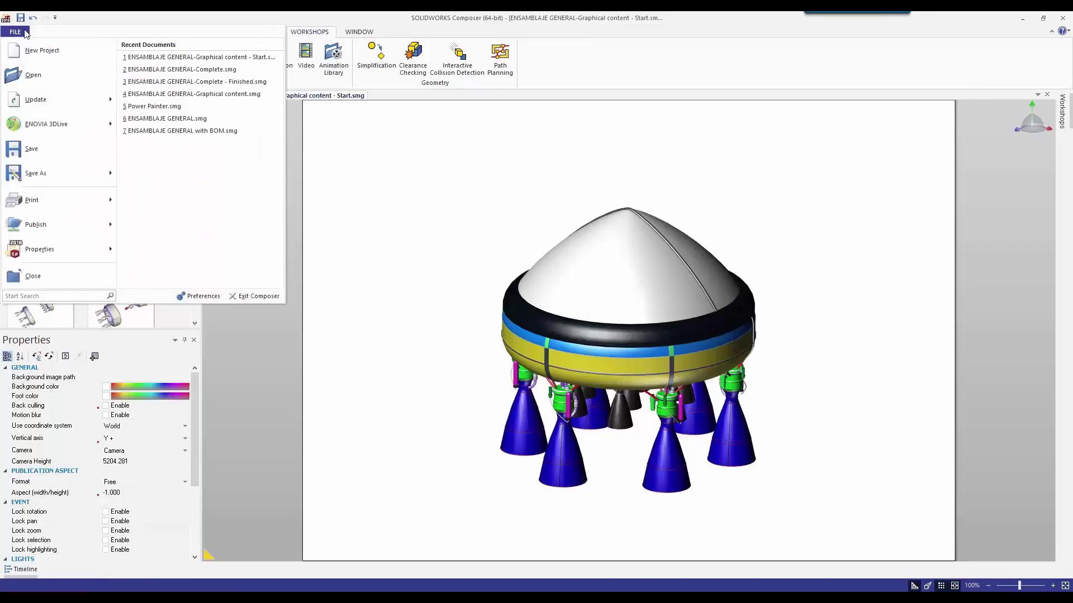
{"action": "mouse_move", "coordinate": [41, 169]}
{"action": "left_click", "coordinate": [189, 102]}
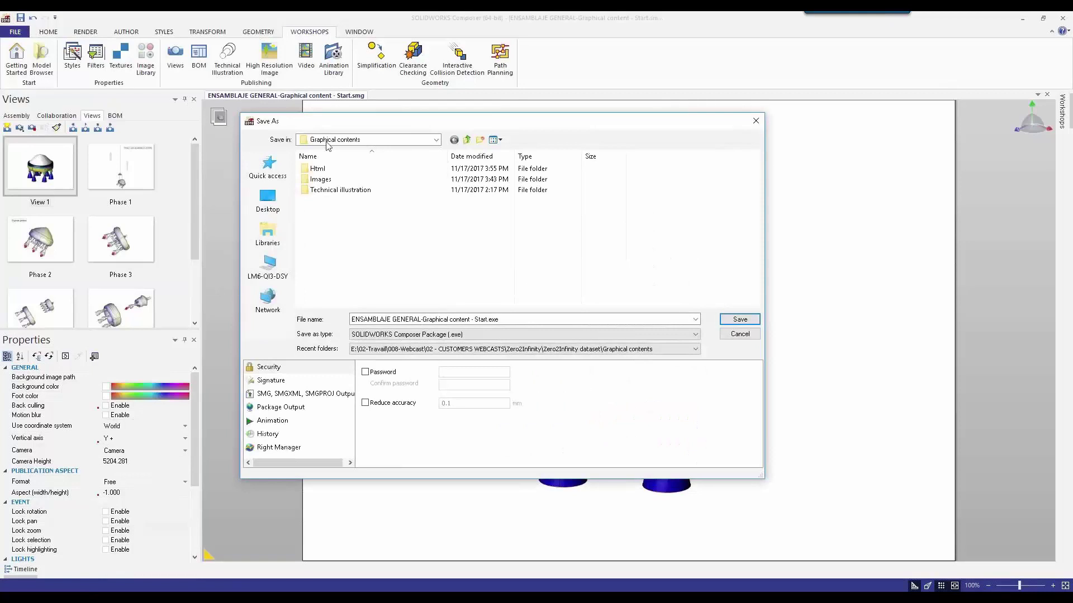
{"action": "left_click", "coordinate": [280, 407]}
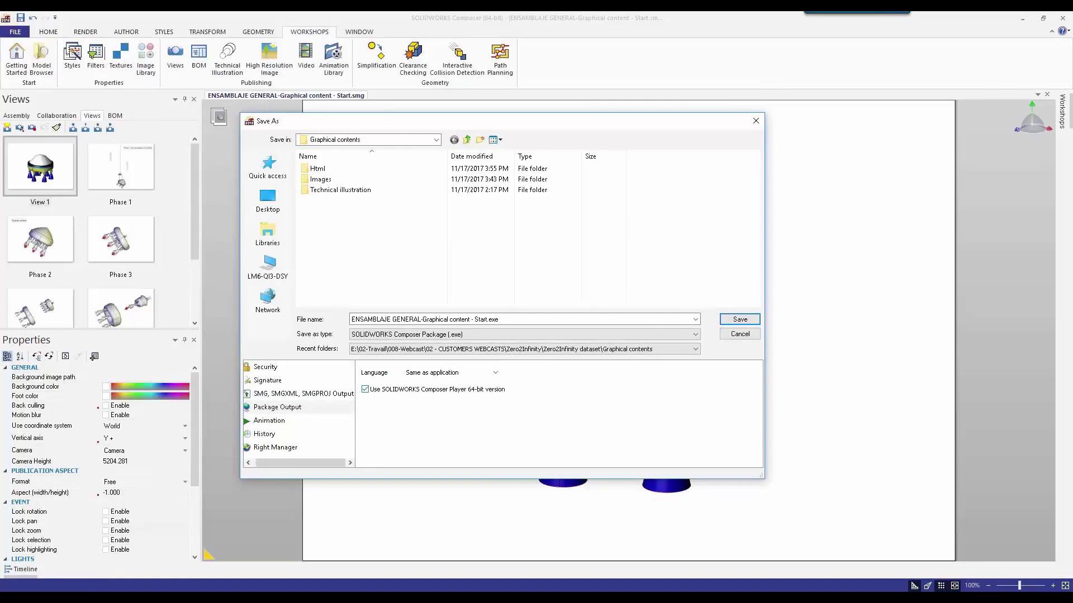
{"action": "key", "text": "Return"}
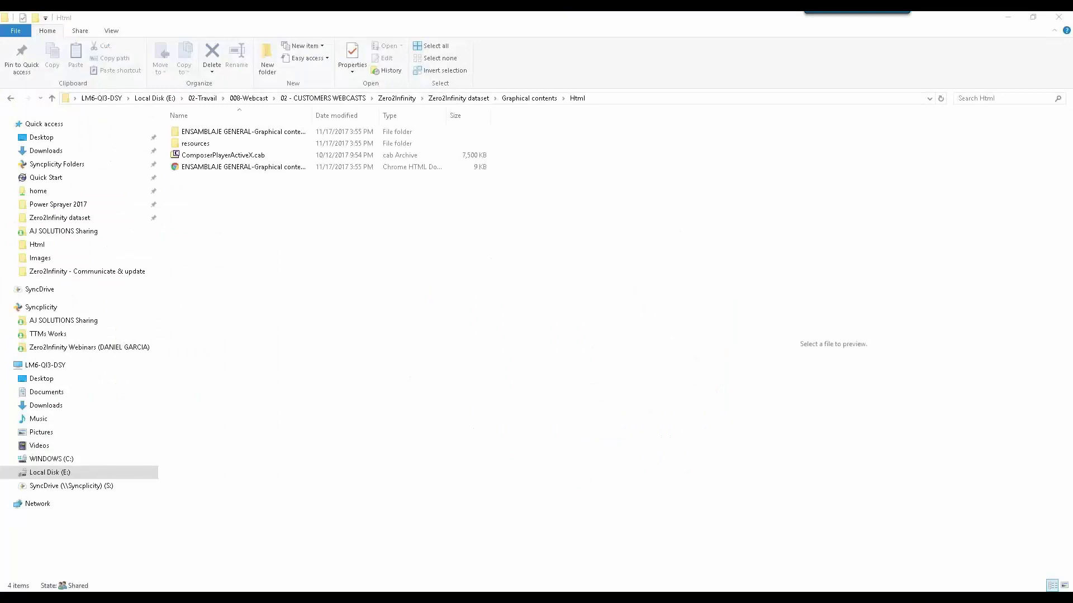
Go up to the Graphical contents folder and launch ENSAMBLAJE GENERAL-Graphical content - Start.exe
{"action": "key", "text": "alt+Up"}
{"action": "left_click", "coordinate": [215, 167]}
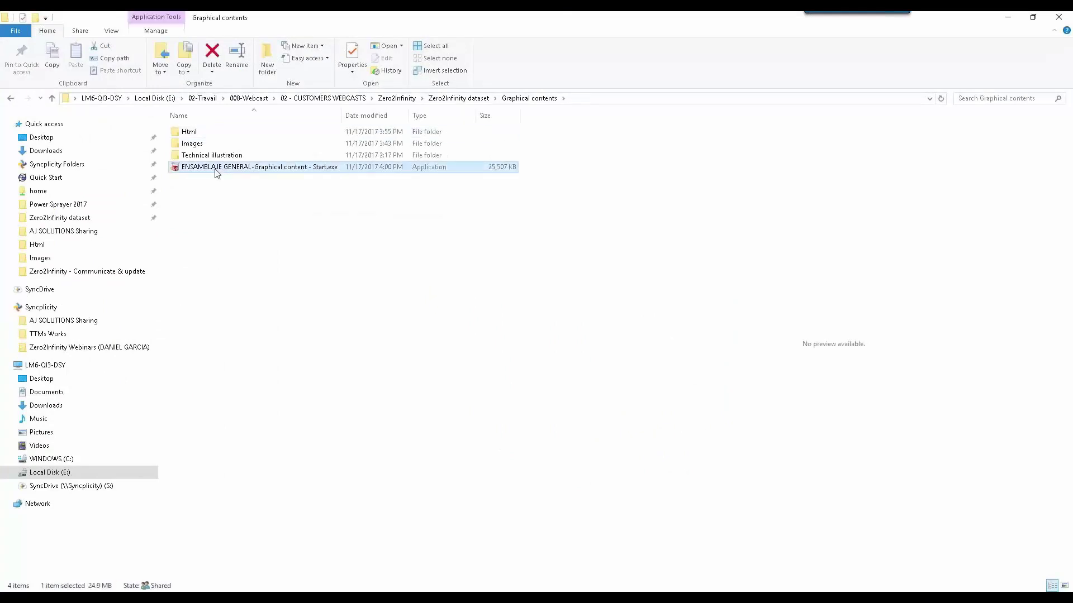
{"action": "double_click", "coordinate": [216, 170]}
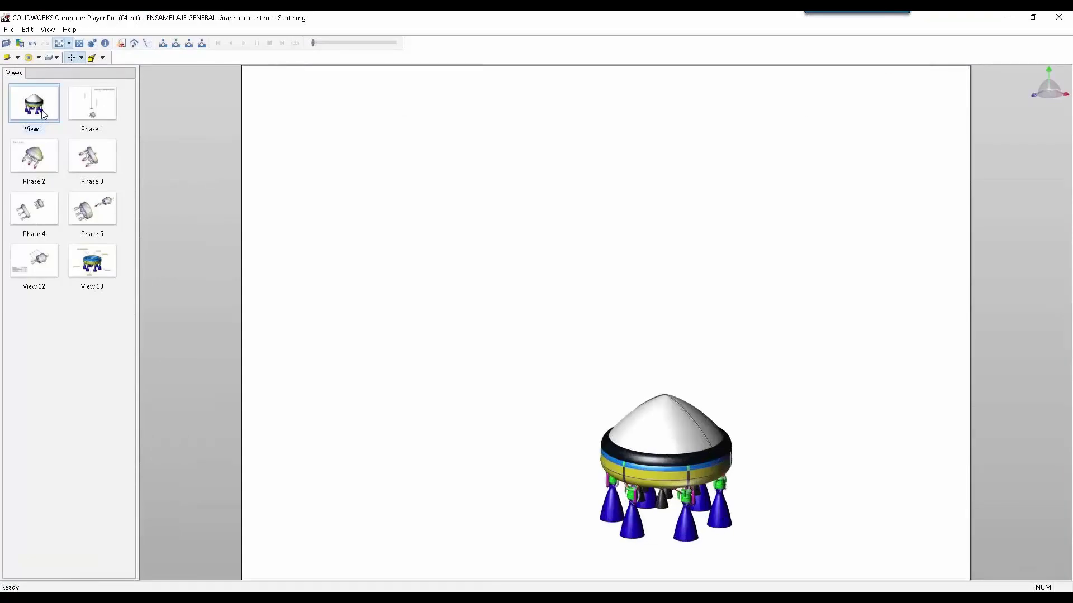
Play through the Phase views and View 32 in Composer Player, orbiting the Phase 2 model, and return to SOLIDWORKS Composer
{"action": "left_click", "coordinate": [92, 112]}
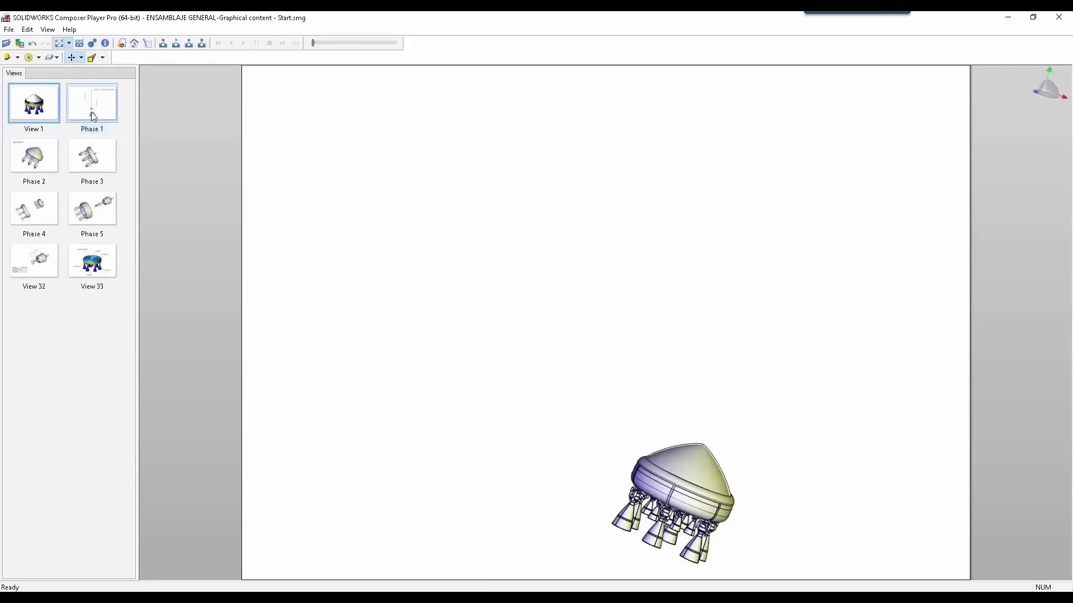
{"action": "left_click", "coordinate": [34, 163]}
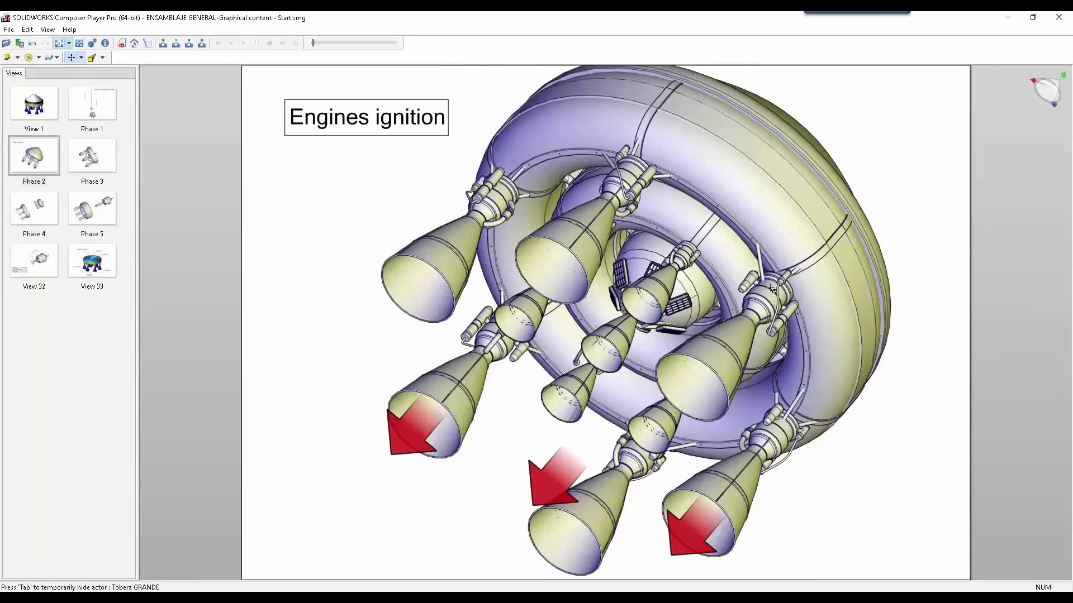
{"action": "left_click_drag", "start_coordinate": [771, 288], "coordinate": [416, 416]}
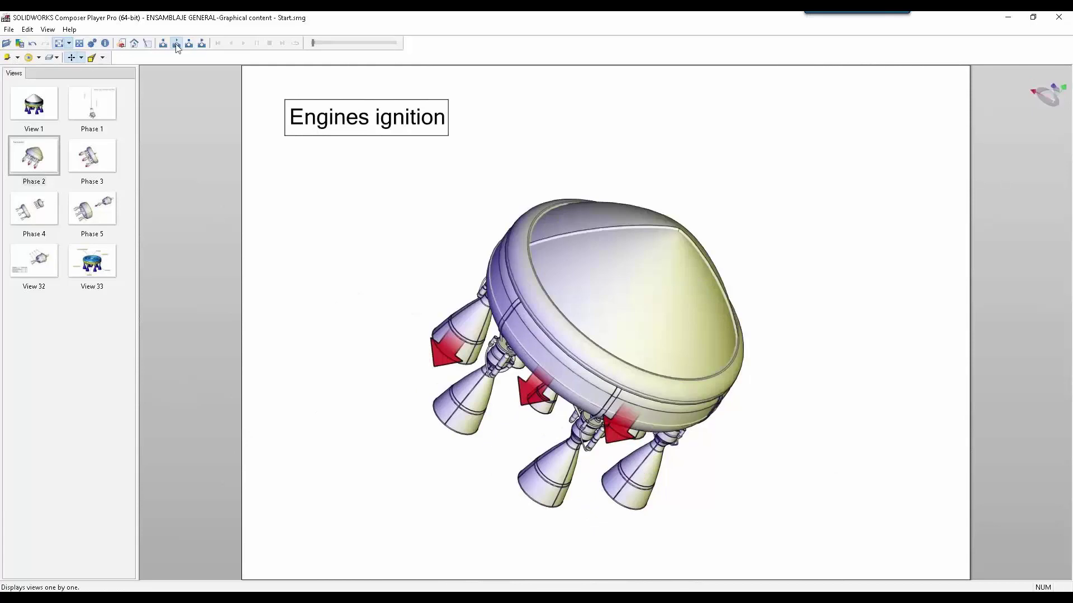
{"action": "left_click", "coordinate": [176, 45]}
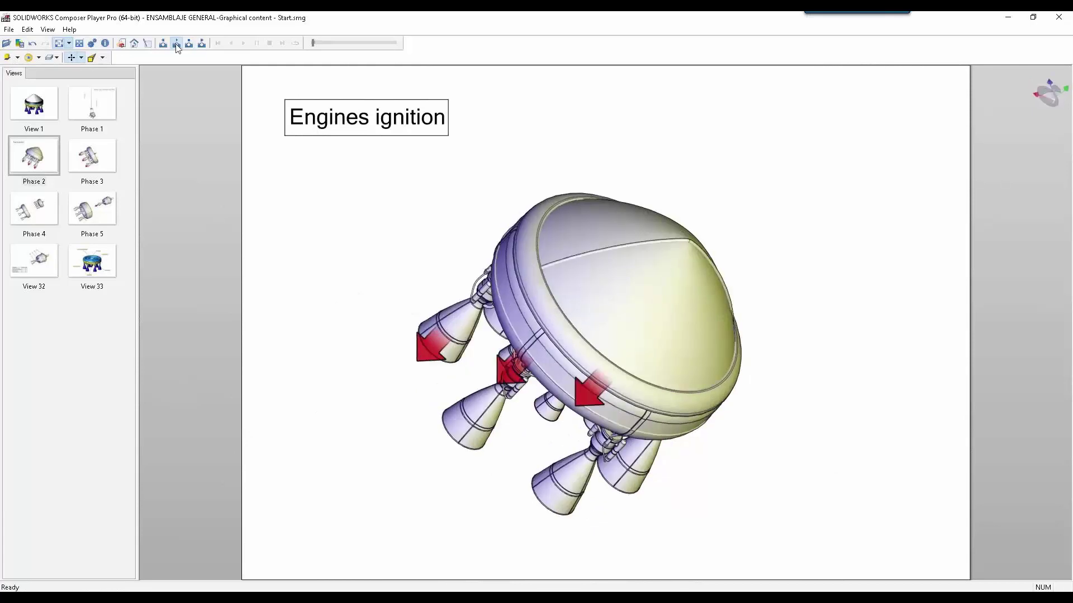
{"action": "left_click", "coordinate": [176, 44]}
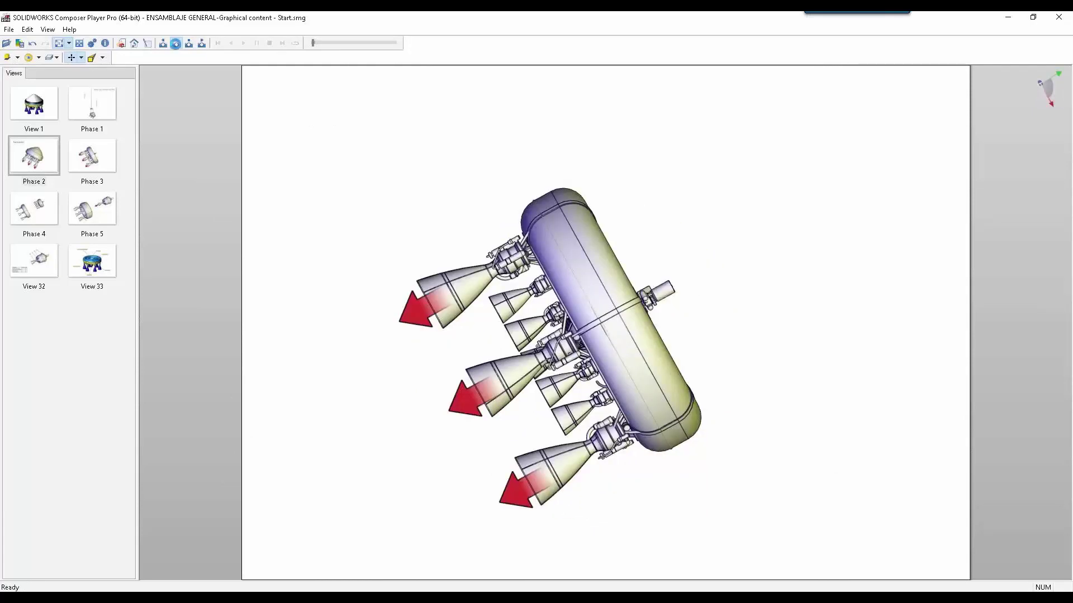
{"action": "left_click", "coordinate": [176, 44]}
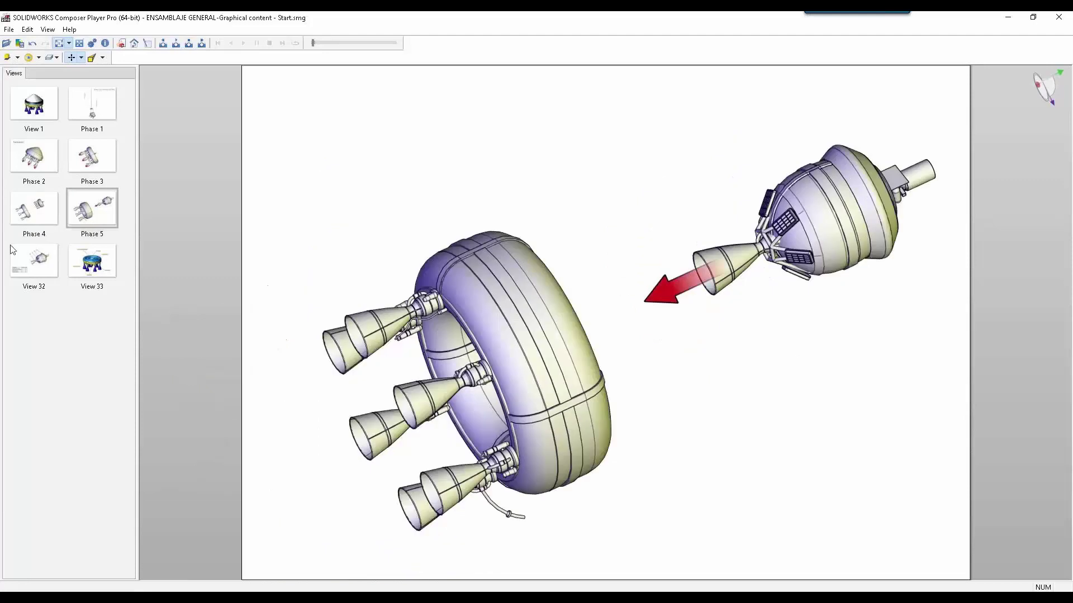
{"action": "left_click", "coordinate": [25, 264]}
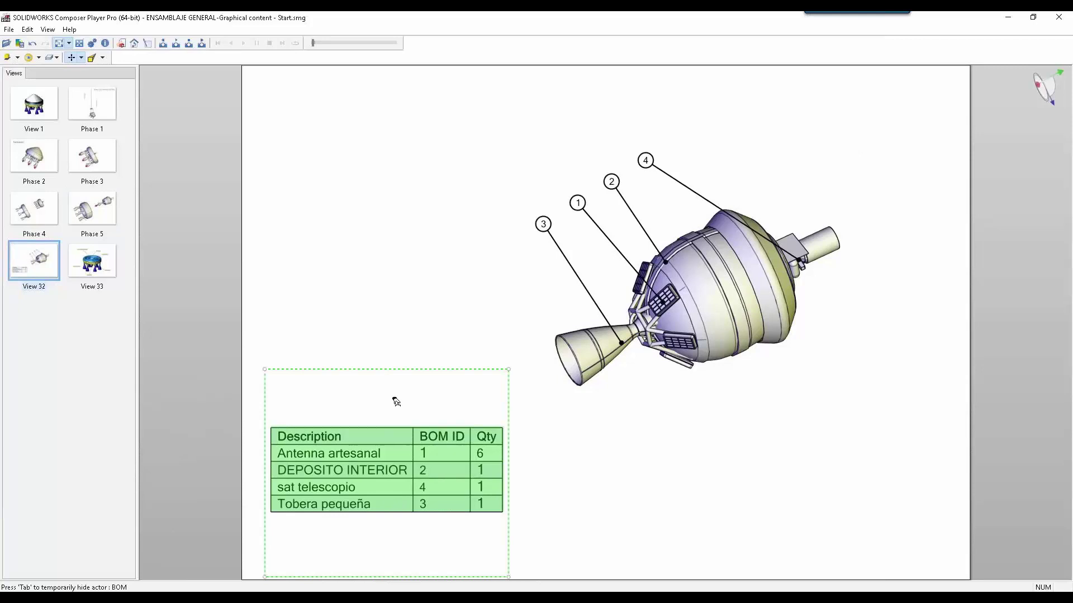
{"action": "key", "text": "alt+Tab"}
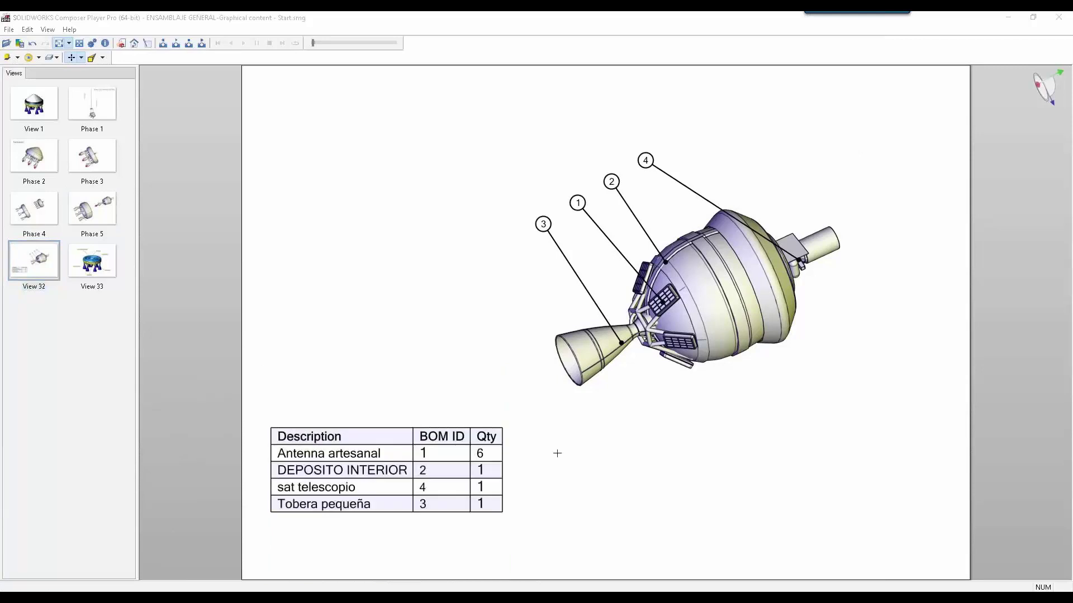
{"action": "left_click", "coordinate": [479, 597]}
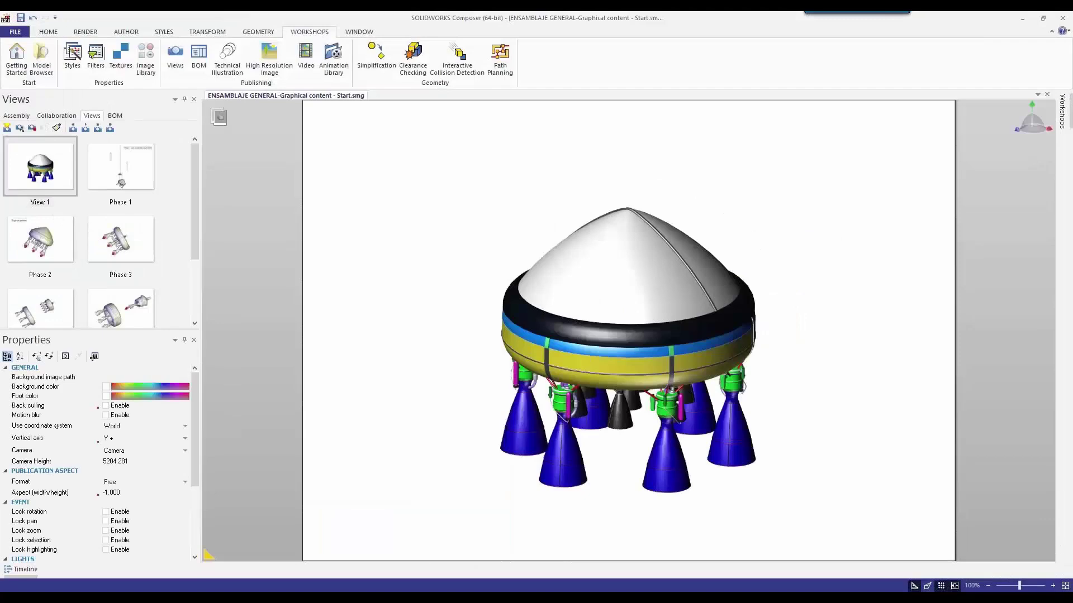
Configure the document's update properties to add new geometry and delete old geometry as well as modify geometry
{"action": "left_click", "coordinate": [15, 32]}
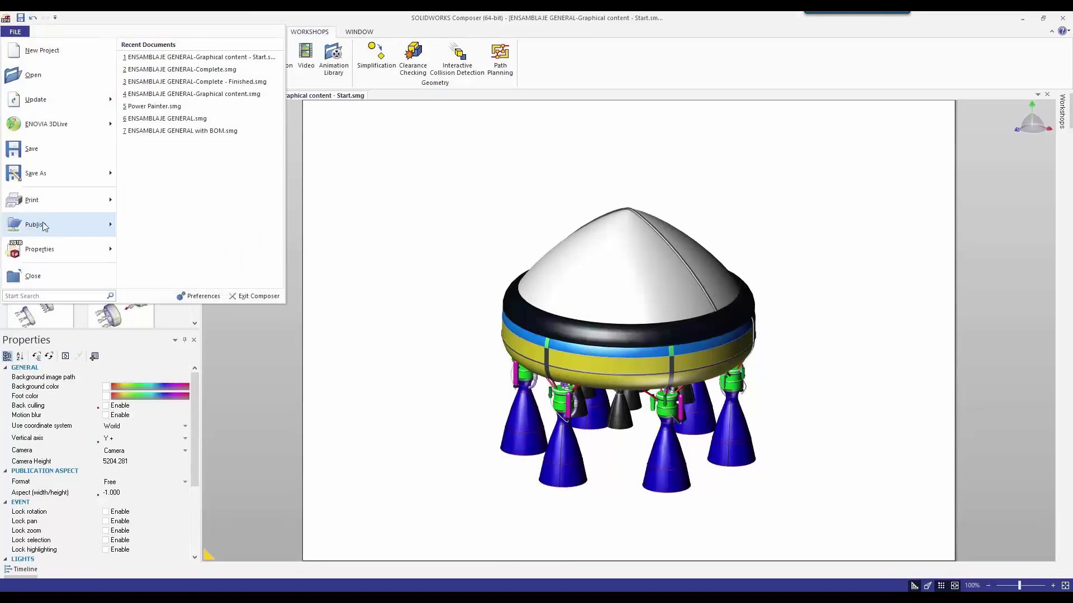
{"action": "mouse_move", "coordinate": [44, 249]}
{"action": "left_click", "coordinate": [184, 67]}
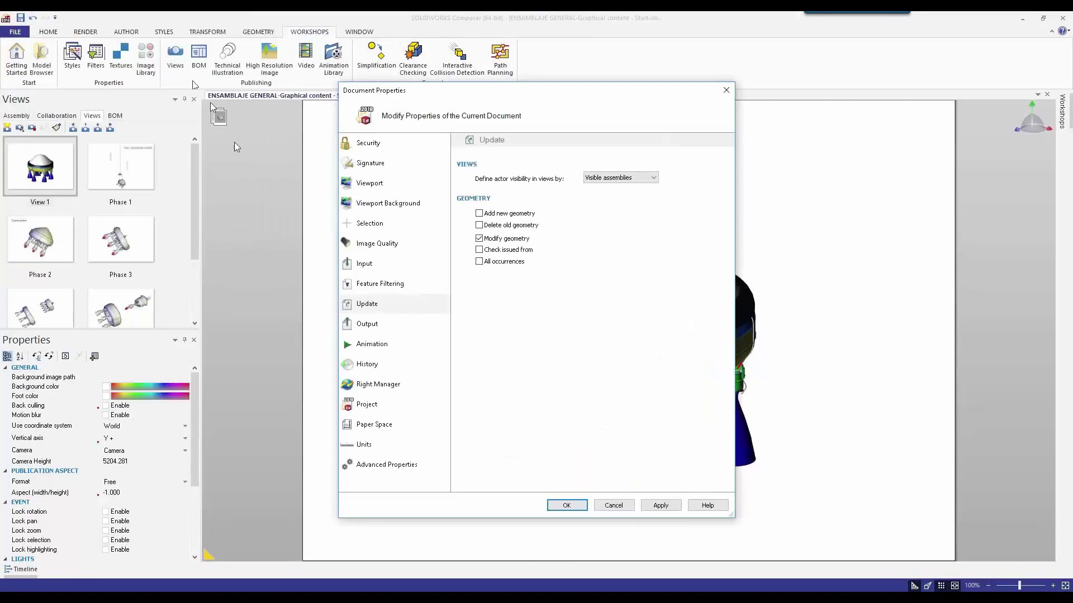
{"action": "left_click", "coordinate": [478, 213]}
{"action": "left_click", "coordinate": [479, 224]}
{"action": "left_click", "coordinate": [566, 505]}
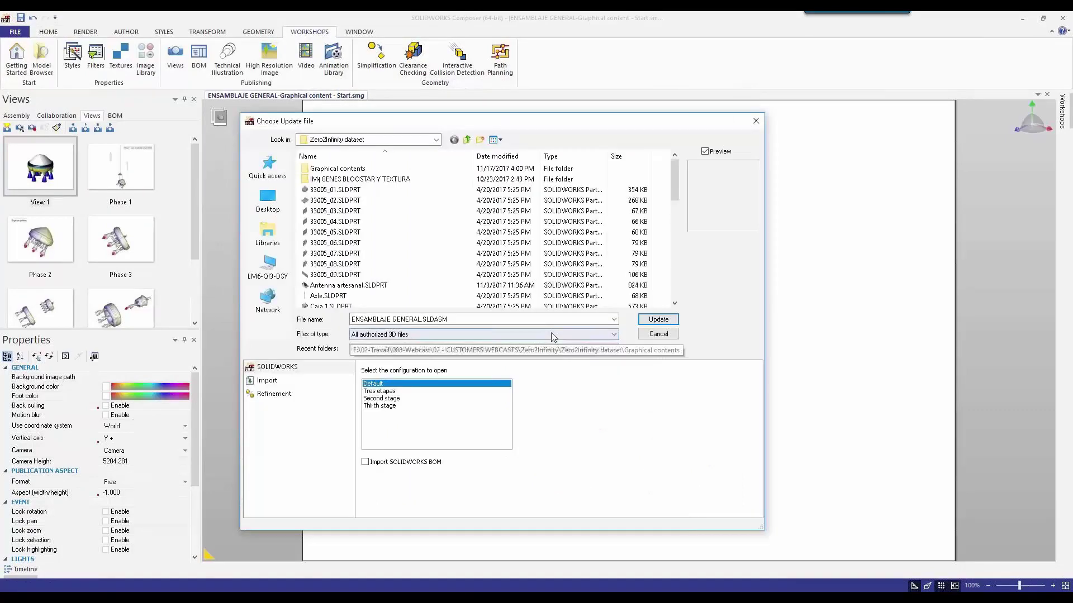
Update the document from the SOLIDWORKS assembly ENSAMBLAJE GENERAL.SLDASM in the Zero2Infinity dataset folder, using the Default configuration
{"action": "left_click", "coordinate": [553, 335]}
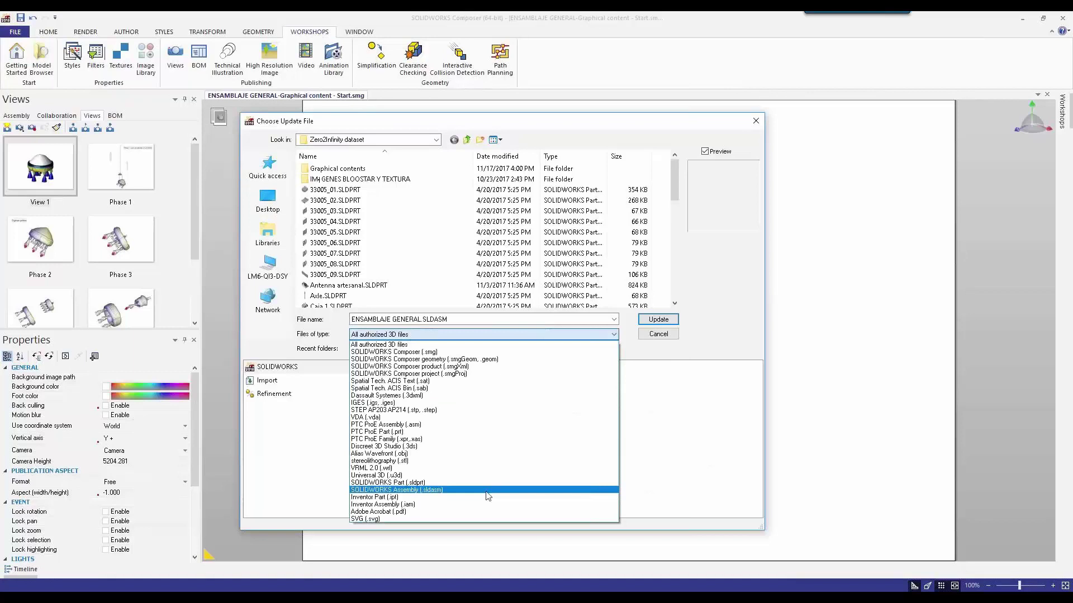
{"action": "left_click", "coordinate": [488, 490]}
{"action": "left_click", "coordinate": [372, 213]}
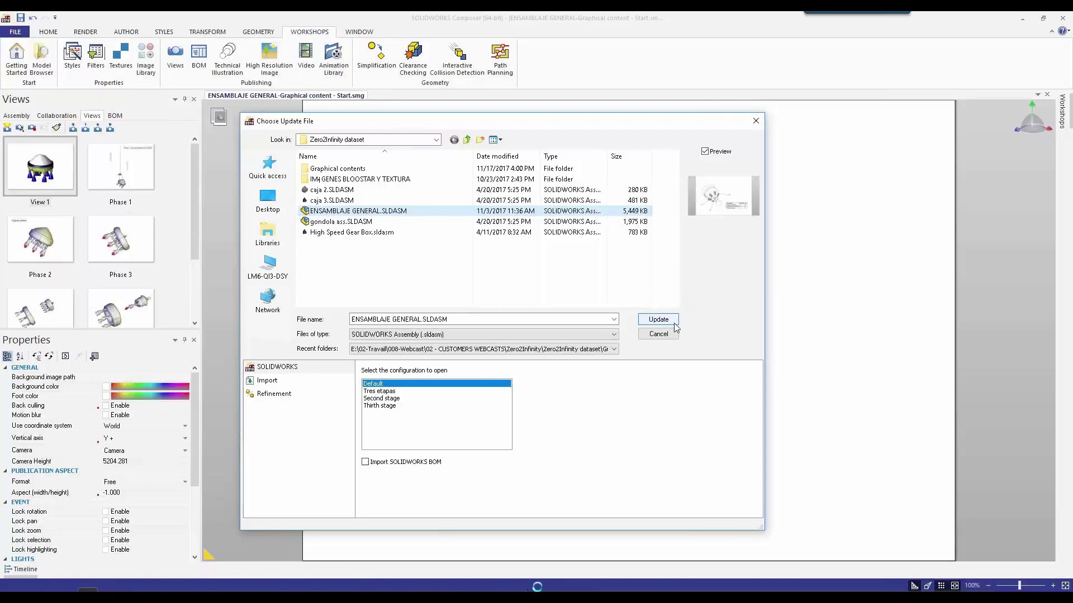
{"action": "left_click", "coordinate": [665, 321]}
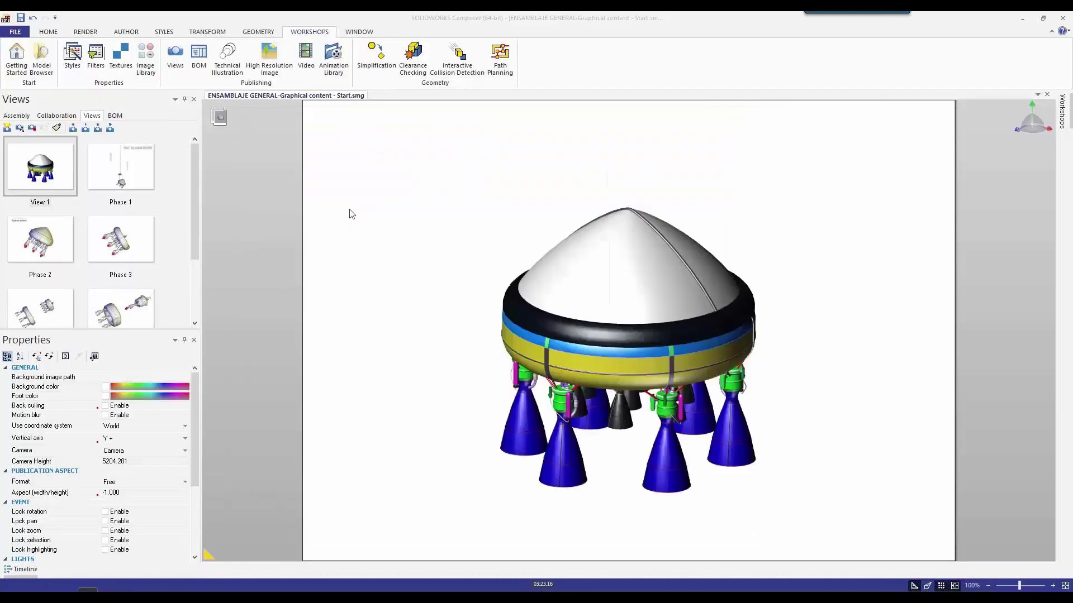